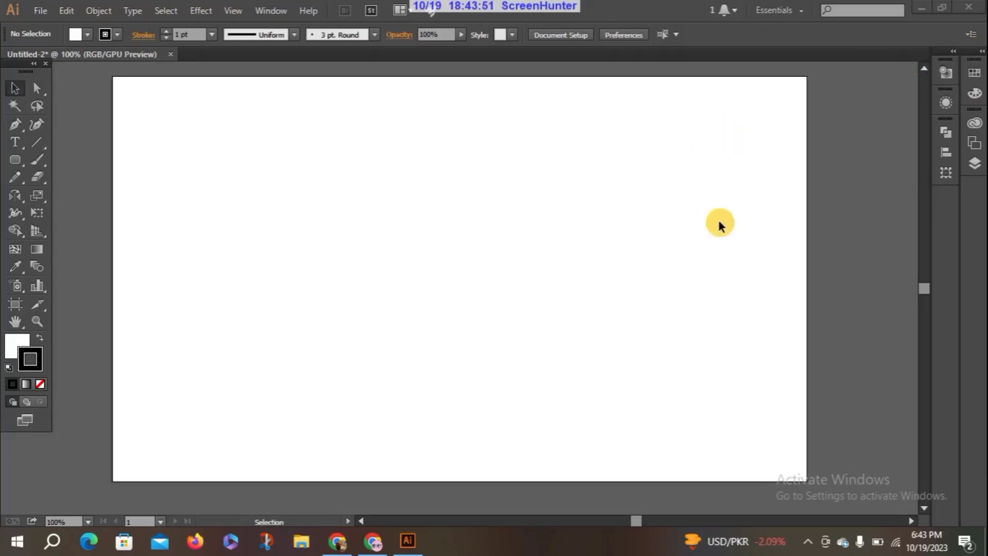
Import the Android-Logo-2014 image from the Windows desktop directly into the open document and delete it again
{"action": "left_click", "coordinate": [920, 10]}
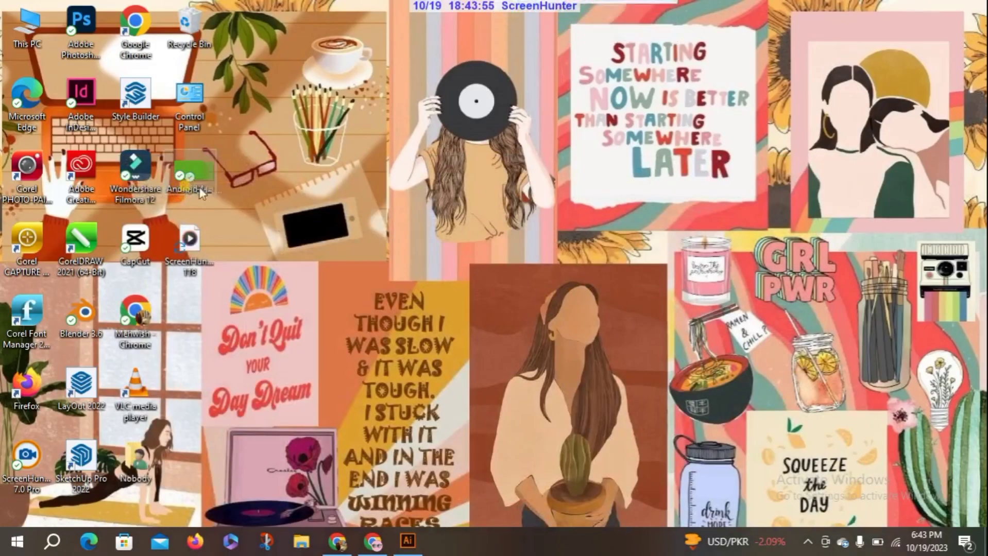
{"action": "left_click_drag", "start_coordinate": [200, 193], "coordinate": [407, 543]}
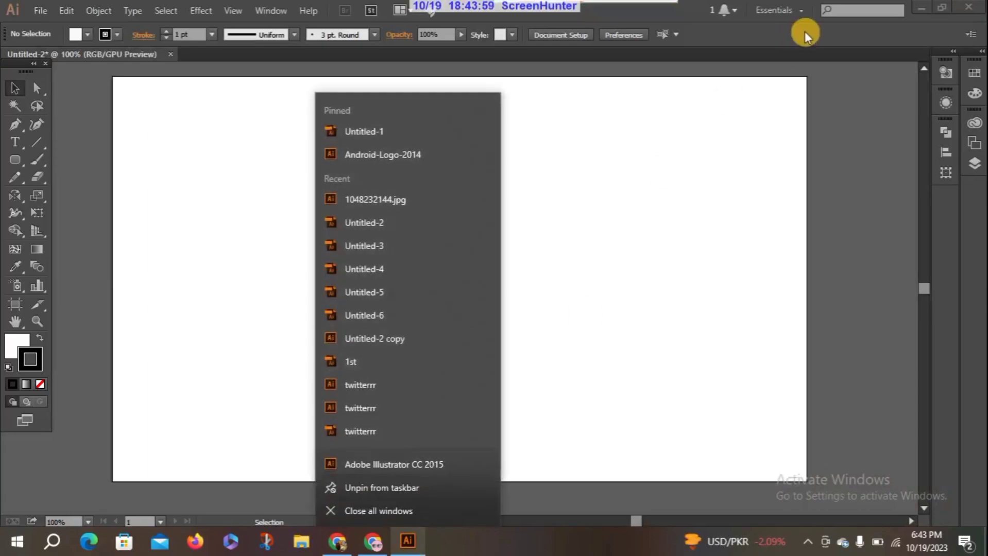
{"action": "left_click", "coordinate": [921, 10]}
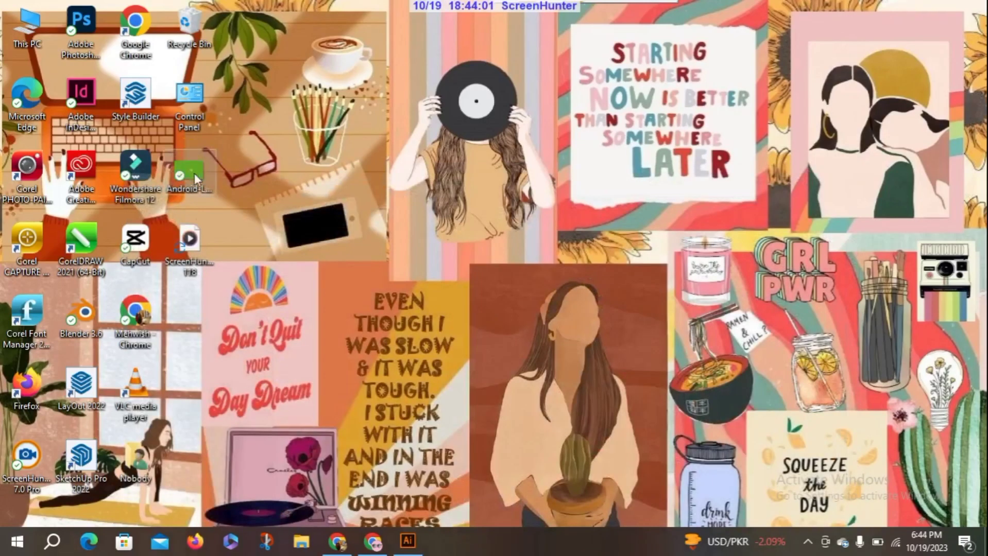
{"action": "left_click_drag", "start_coordinate": [195, 173], "coordinate": [501, 296]}
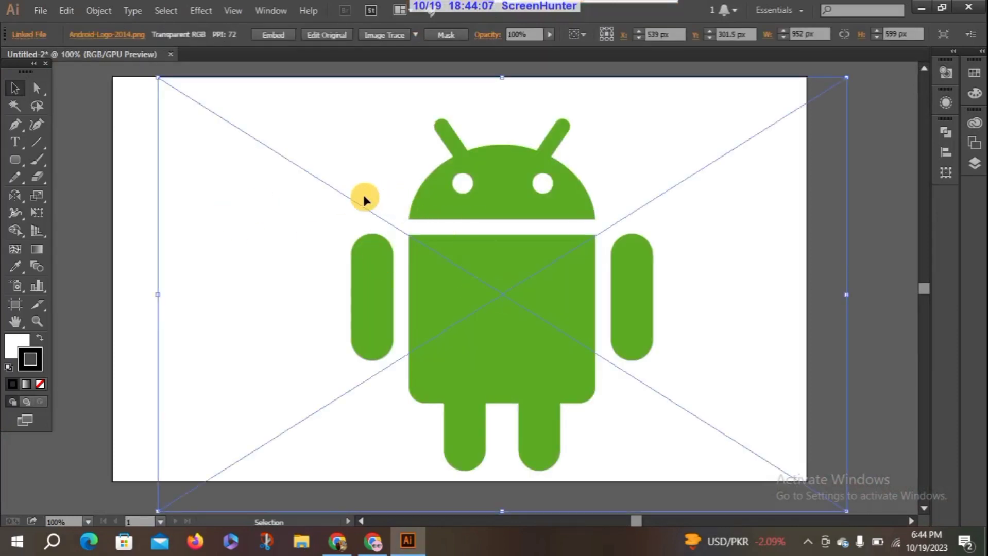
{"action": "key", "text": "Delete"}
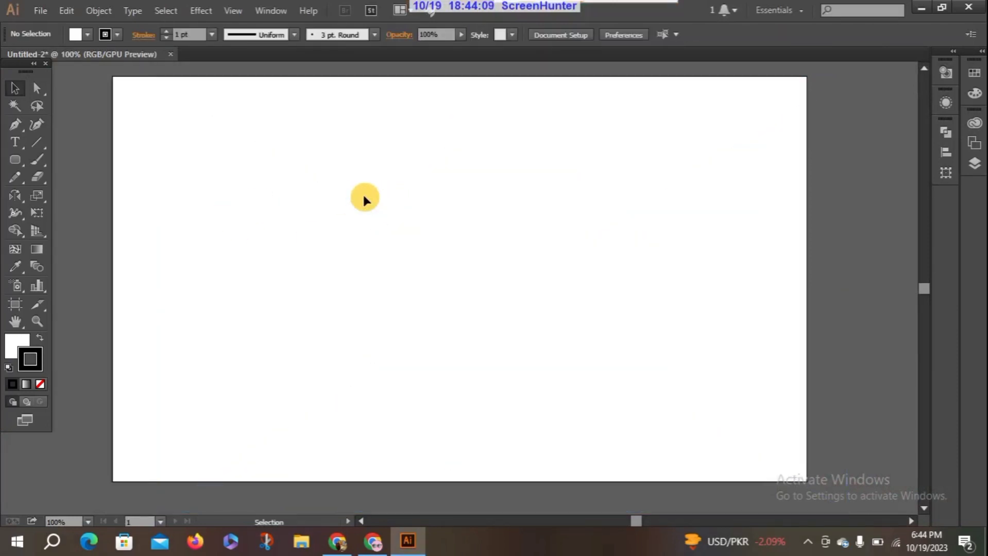
Place the Android-Logo-2014 file from the Desktop folder as a linked image in the upper-left part of the artboard
{"action": "left_click", "coordinate": [51, 10]}
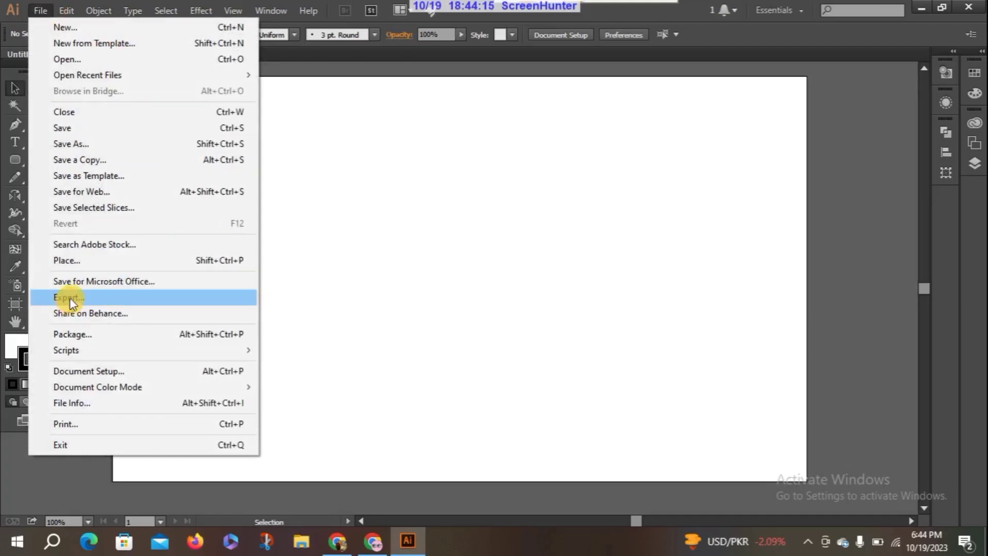
{"action": "mouse_move", "coordinate": [62, 17]}
{"action": "left_click", "coordinate": [86, 263]}
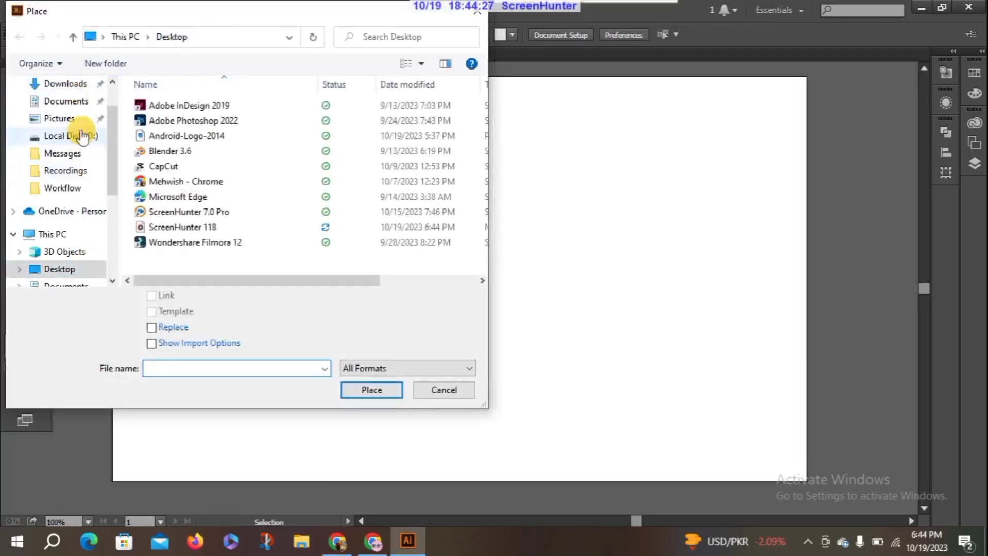
{"action": "scroll", "coordinate": [104, 184], "scroll_direction": "up", "scroll_amount": 1}
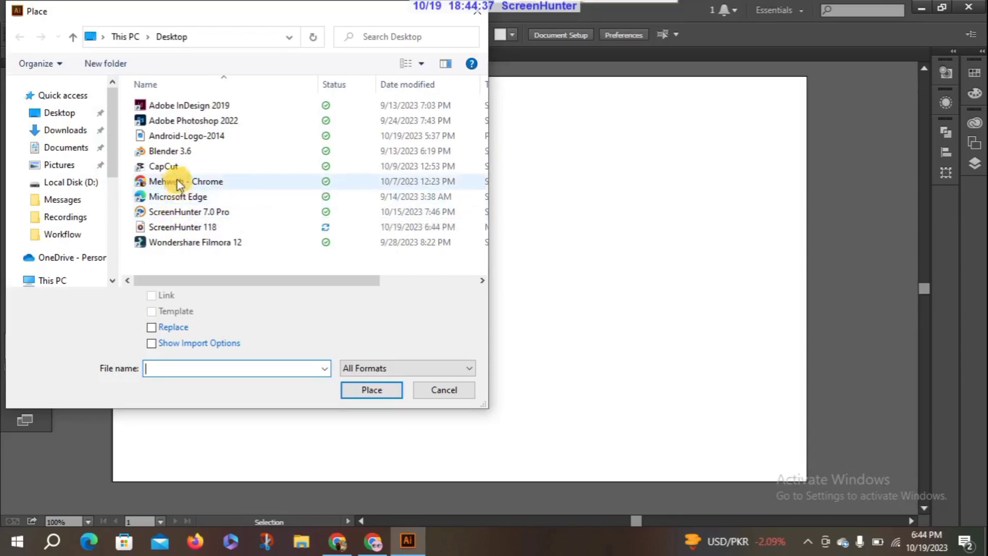
{"action": "left_click", "coordinate": [67, 115]}
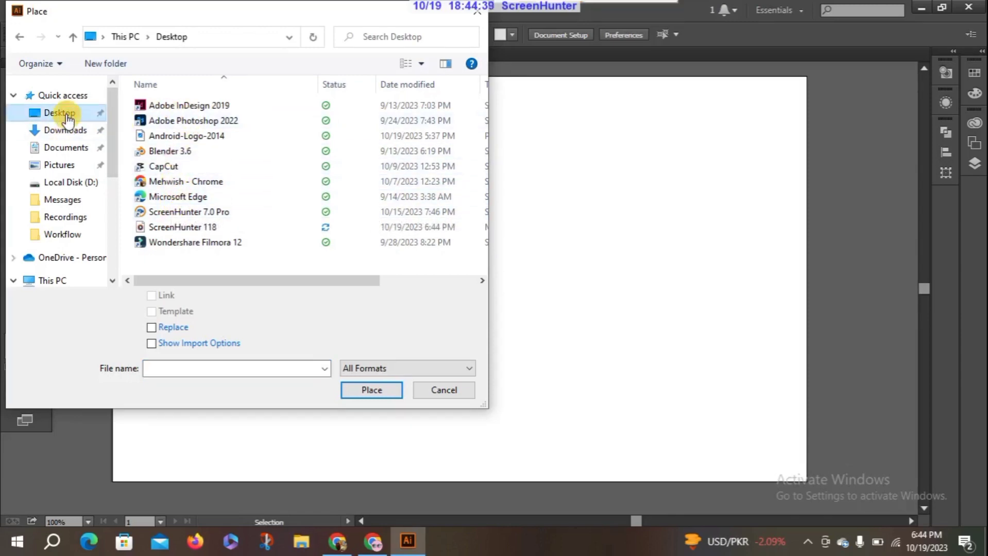
{"action": "left_click", "coordinate": [216, 136]}
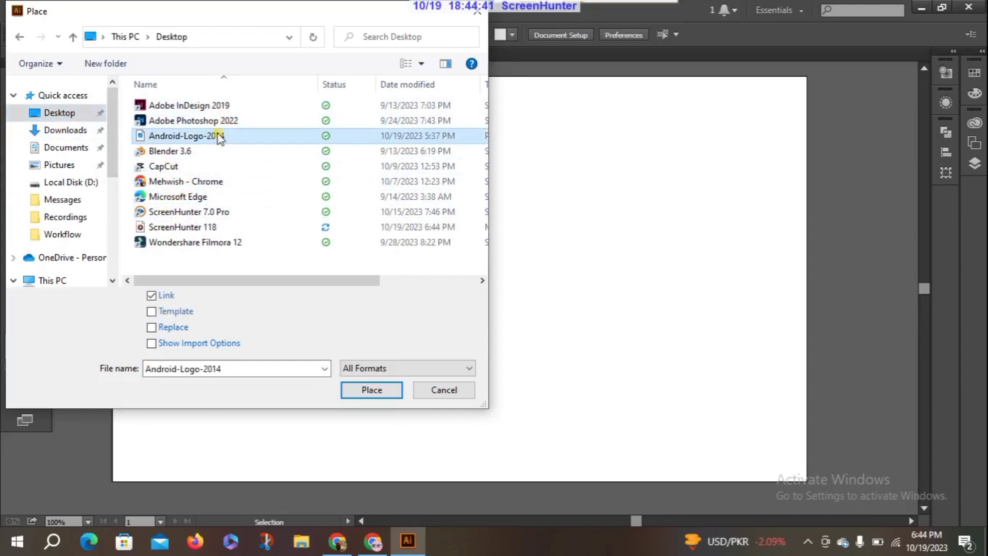
{"action": "left_click", "coordinate": [387, 394]}
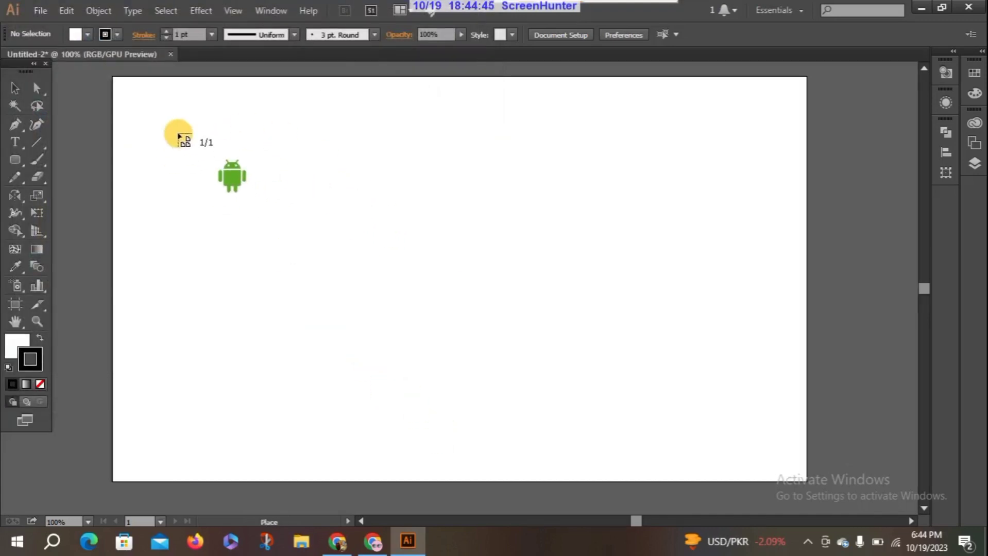
{"action": "left_click_drag", "start_coordinate": [177, 133], "coordinate": [390, 287]}
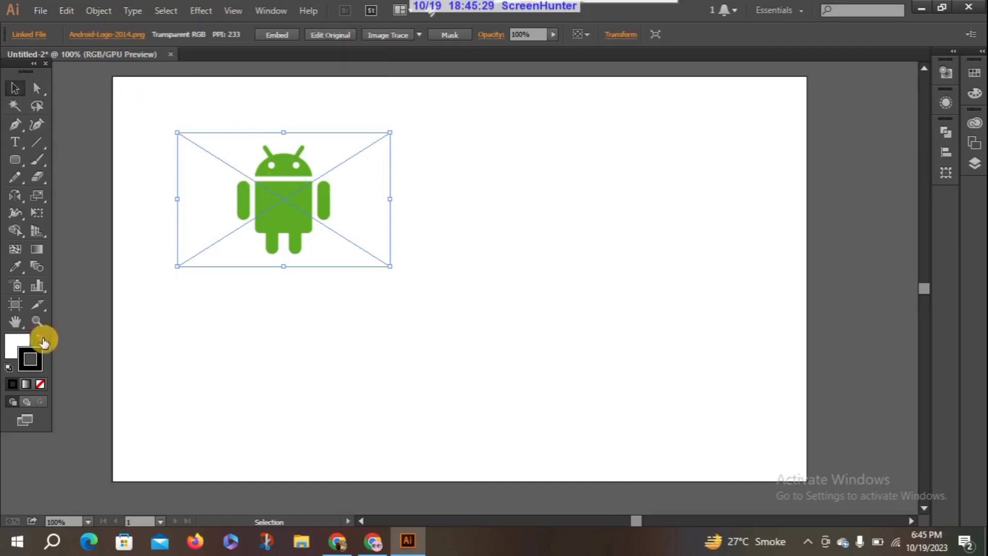
Move the placed Android image down so the whole figure is in view at higher magnification
{"action": "left_click", "coordinate": [35, 319]}
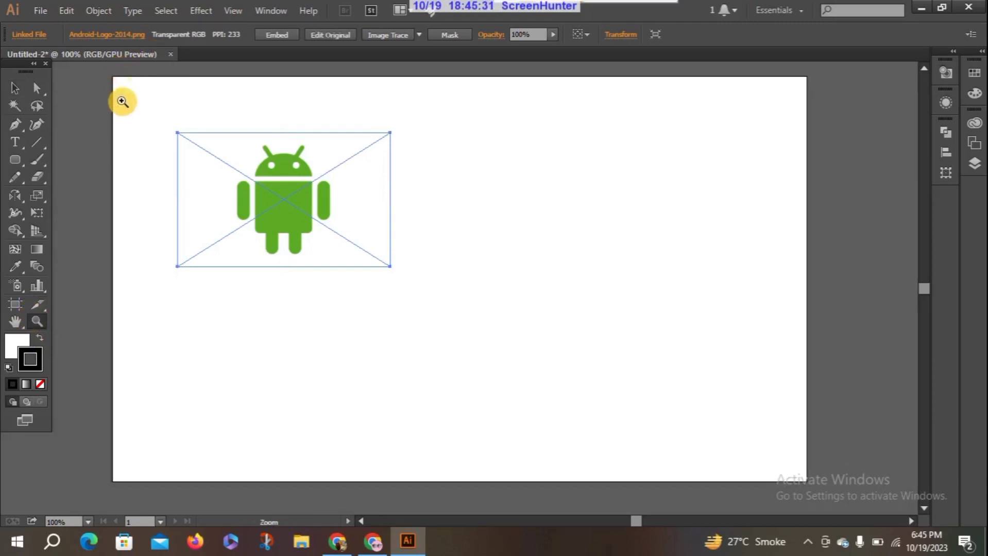
{"action": "left_click", "coordinate": [15, 88]}
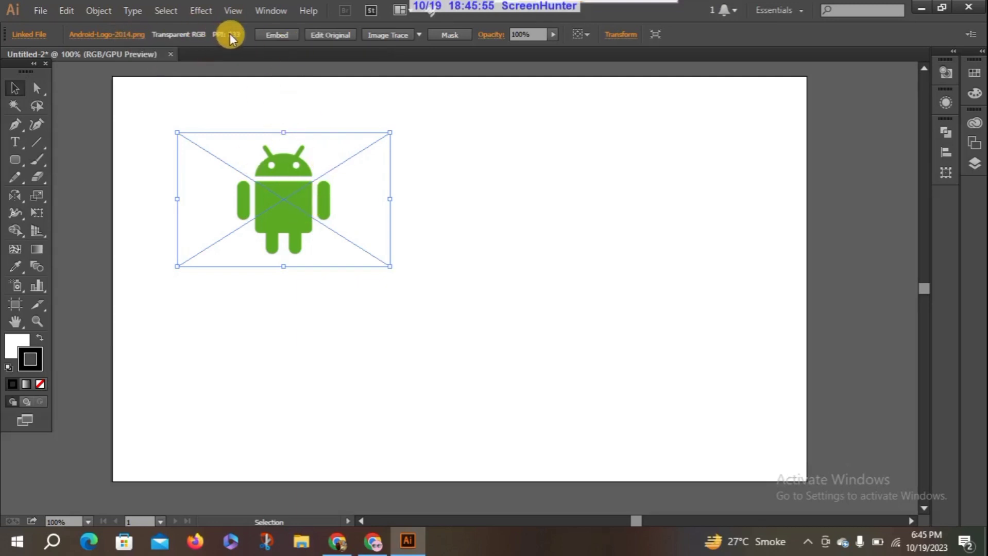
{"action": "left_click", "coordinate": [37, 321]}
{"action": "left_click_drag", "start_coordinate": [308, 158], "coordinate": [380, 128]}
{"action": "left_click_drag", "start_coordinate": [335, 229], "coordinate": [439, 101]}
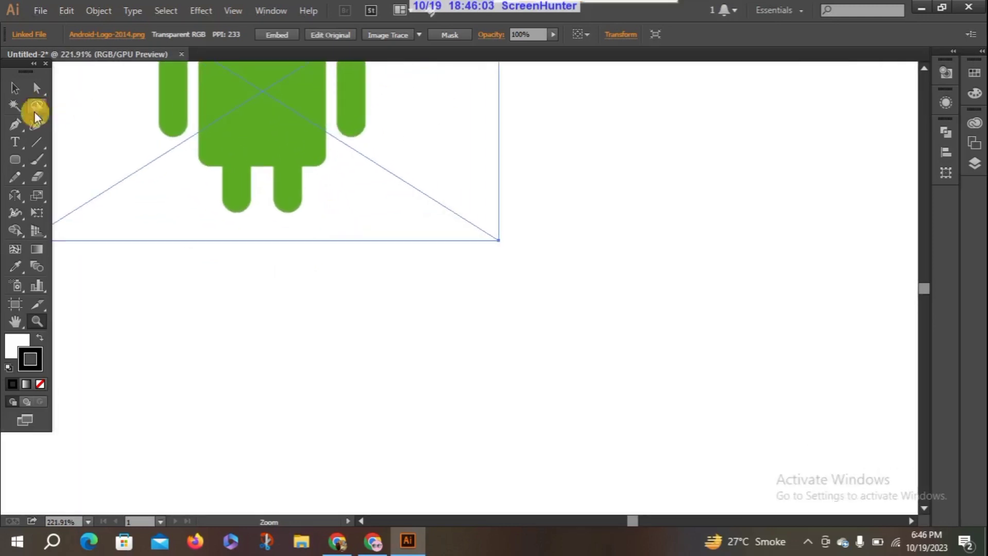
{"action": "left_click", "coordinate": [15, 89]}
{"action": "left_click_drag", "start_coordinate": [256, 102], "coordinate": [256, 249]}
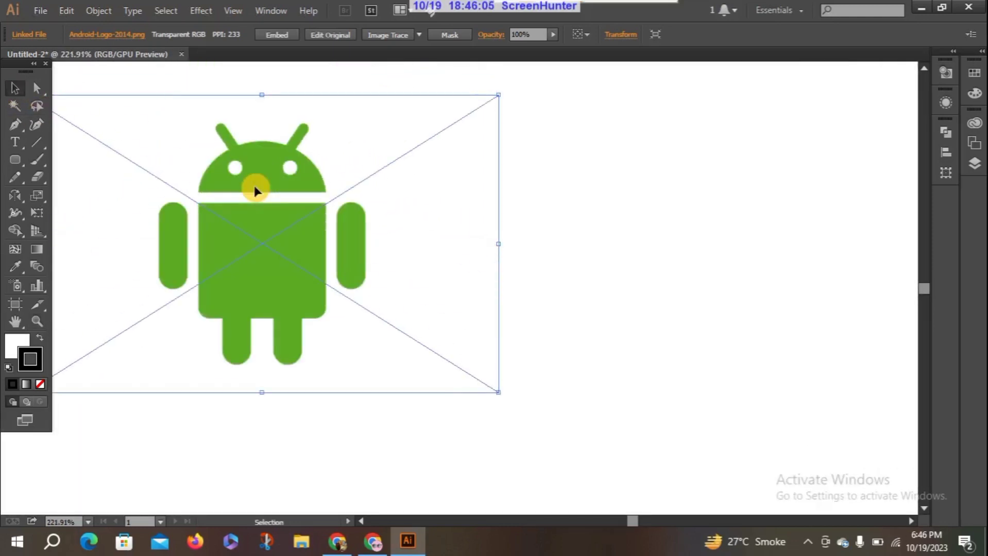
{"action": "left_click_drag", "start_coordinate": [256, 189], "coordinate": [253, 276]}
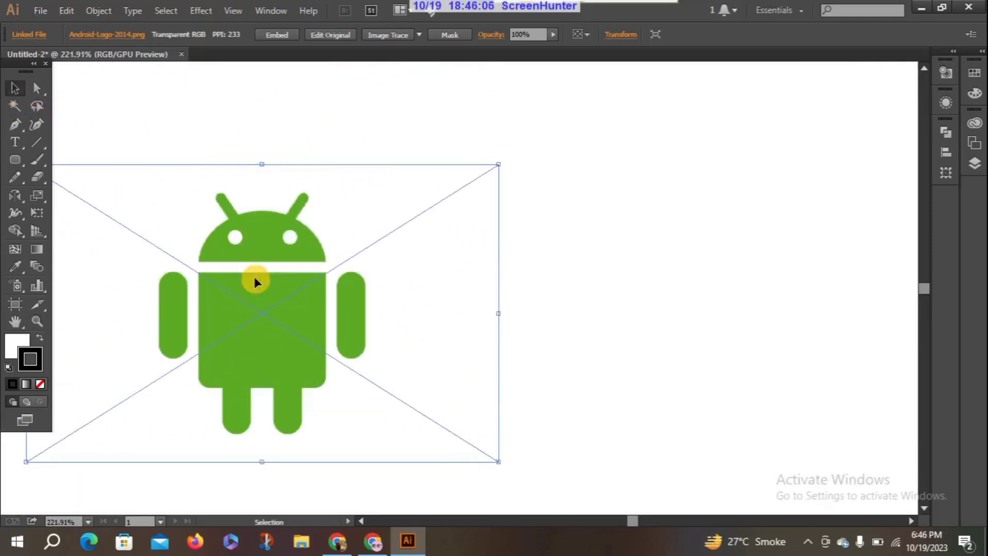
Magnify the gap between the robot's body and right-hand arm, shifting the image to examine the arm's rounded lower end
{"action": "left_click", "coordinate": [35, 322]}
{"action": "left_click_drag", "start_coordinate": [239, 318], "coordinate": [314, 210]}
{"action": "left_click_drag", "start_coordinate": [284, 348], "coordinate": [456, 163]}
{"action": "left_click_drag", "start_coordinate": [338, 321], "coordinate": [461, 186]}
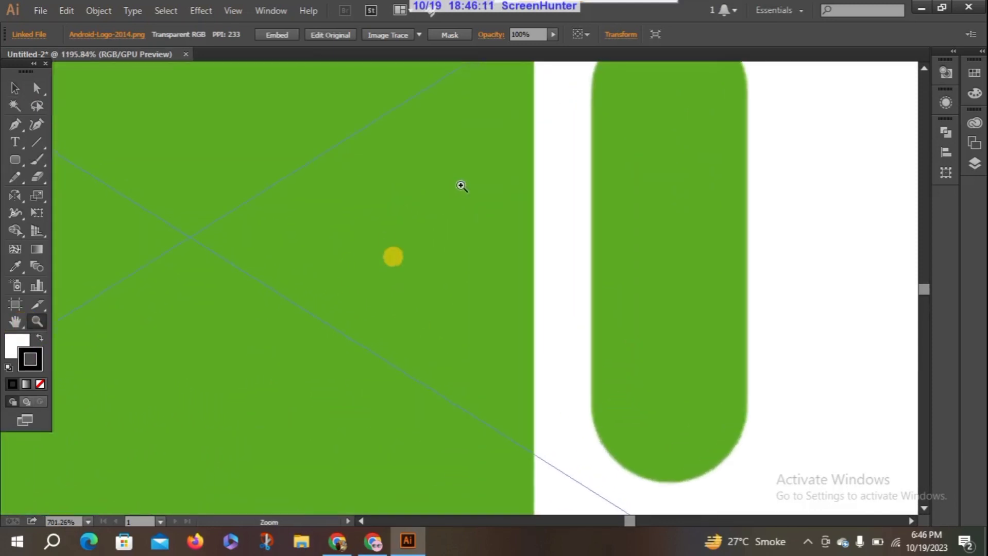
{"action": "left_click_drag", "start_coordinate": [621, 320], "coordinate": [678, 221]}
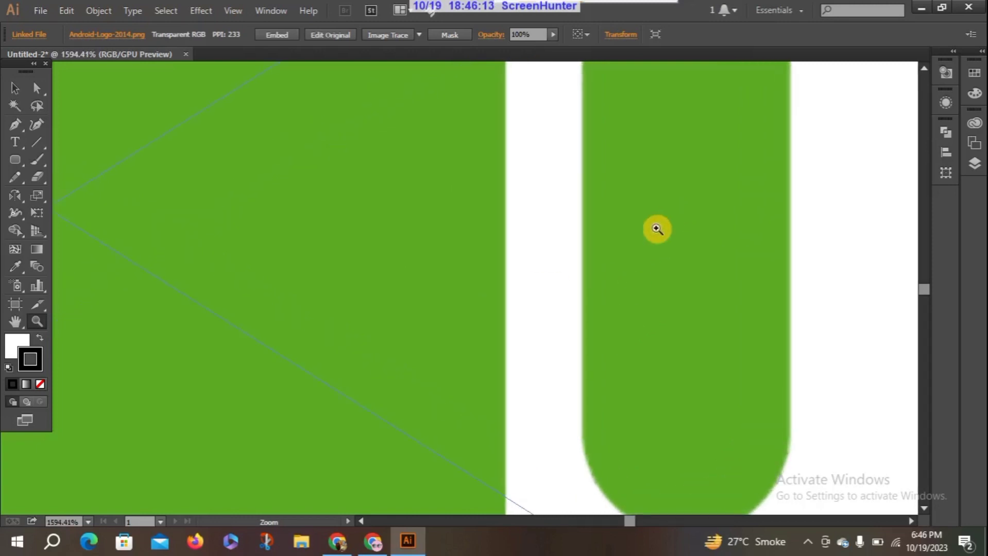
{"action": "left_click_drag", "start_coordinate": [582, 296], "coordinate": [719, 71]}
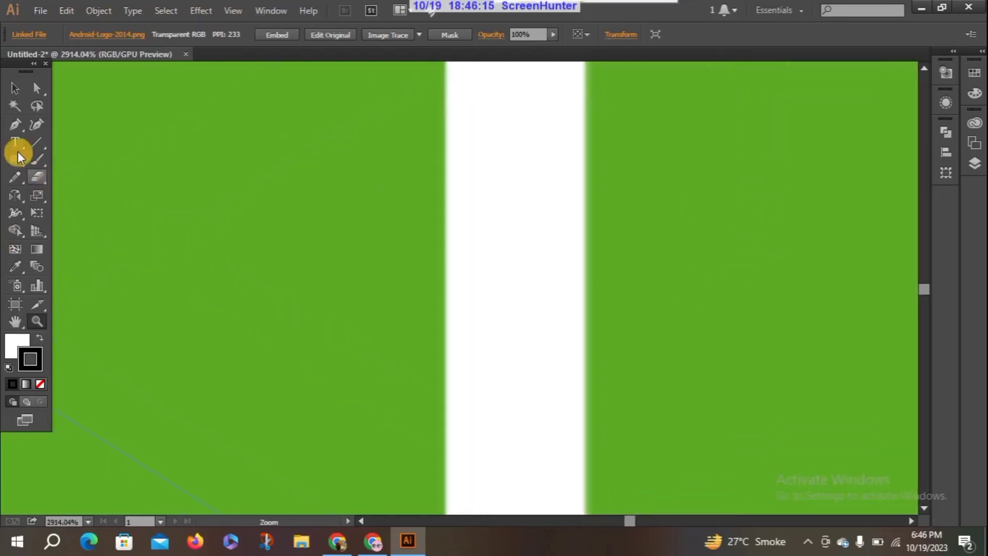
{"action": "left_click", "coordinate": [15, 90]}
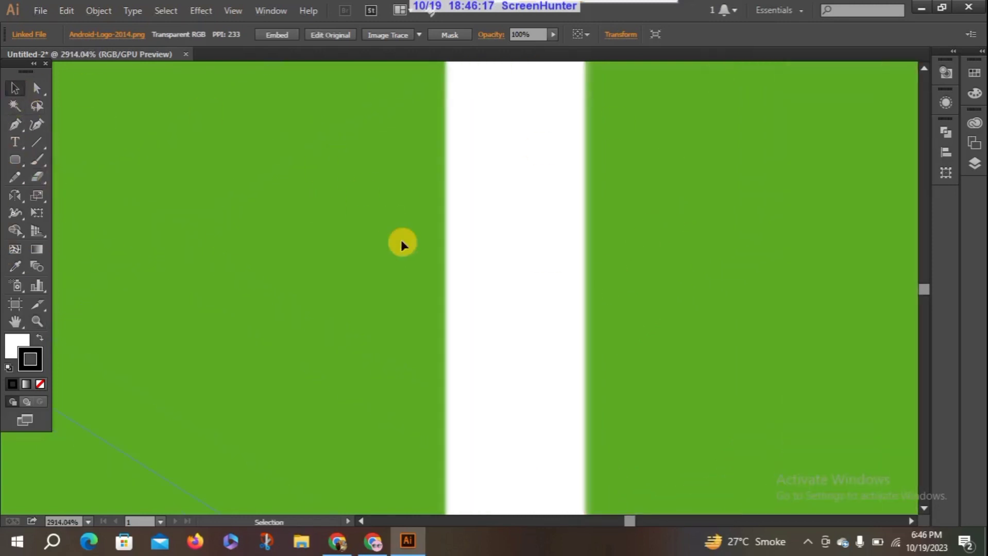
{"action": "left_click_drag", "start_coordinate": [672, 280], "coordinate": [669, 264]}
{"action": "left_click_drag", "start_coordinate": [797, 339], "coordinate": [806, 284]}
{"action": "left_click_drag", "start_coordinate": [620, 408], "coordinate": [632, 363]}
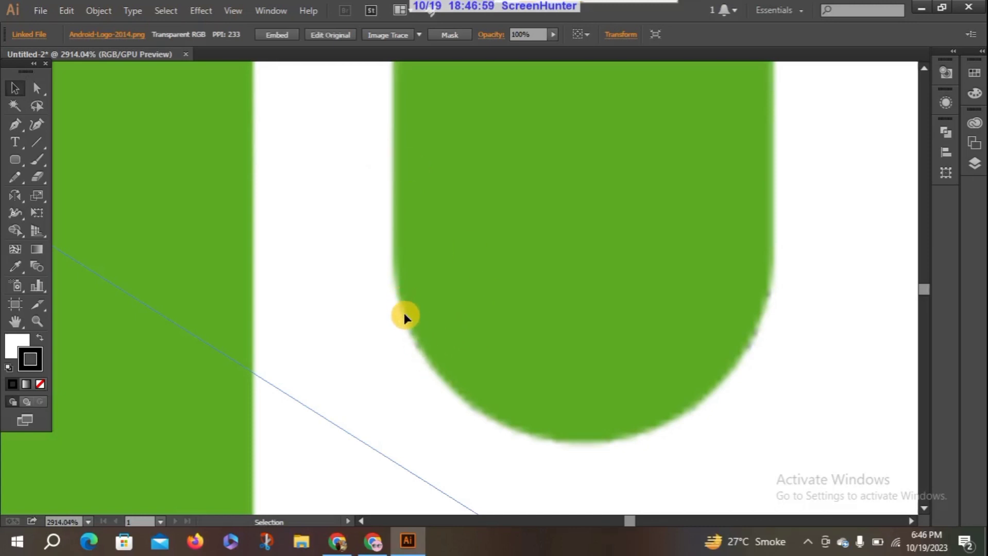
Examine the edge quality of the right-hand arm's curve at very high magnification, and return to an overview of the figure
{"action": "left_click", "coordinate": [39, 318]}
{"action": "left_click_drag", "start_coordinate": [486, 178], "coordinate": [553, 172]}
{"action": "left_click_drag", "start_coordinate": [491, 272], "coordinate": [554, 115]}
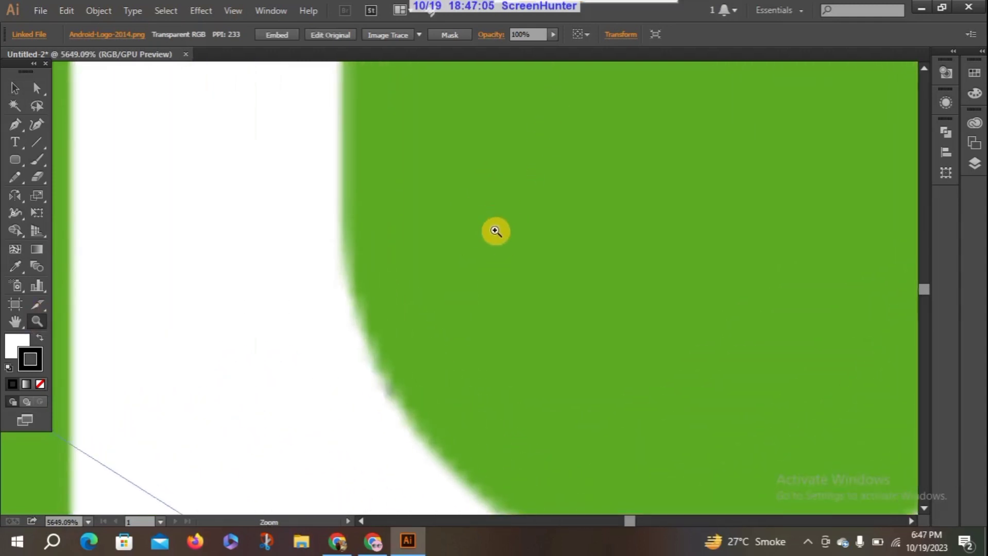
{"action": "left_click_drag", "start_coordinate": [496, 232], "coordinate": [496, 150]}
{"action": "left_click_drag", "start_coordinate": [479, 245], "coordinate": [430, 379]}
{"action": "left_click_drag", "start_coordinate": [536, 225], "coordinate": [368, 205]}
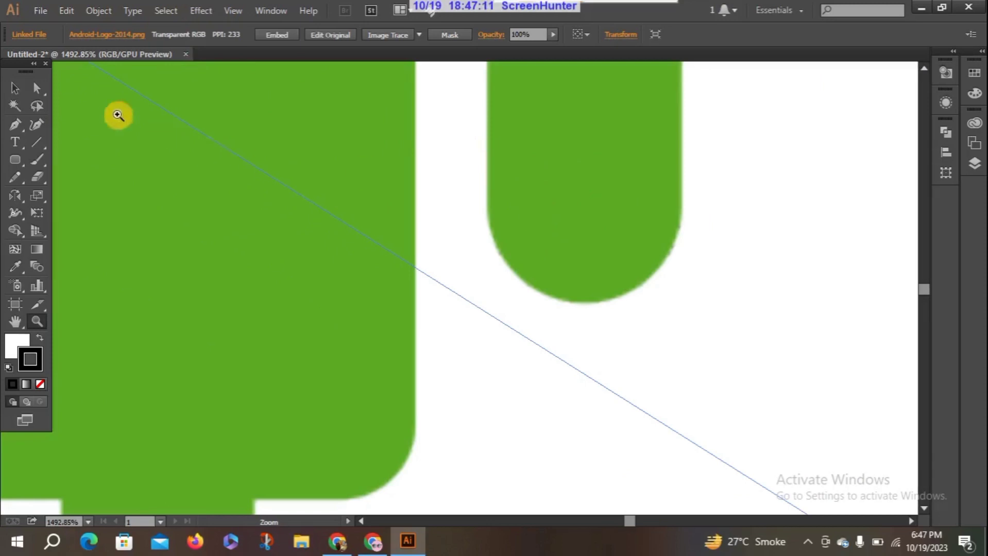
{"action": "left_click", "coordinate": [15, 88]}
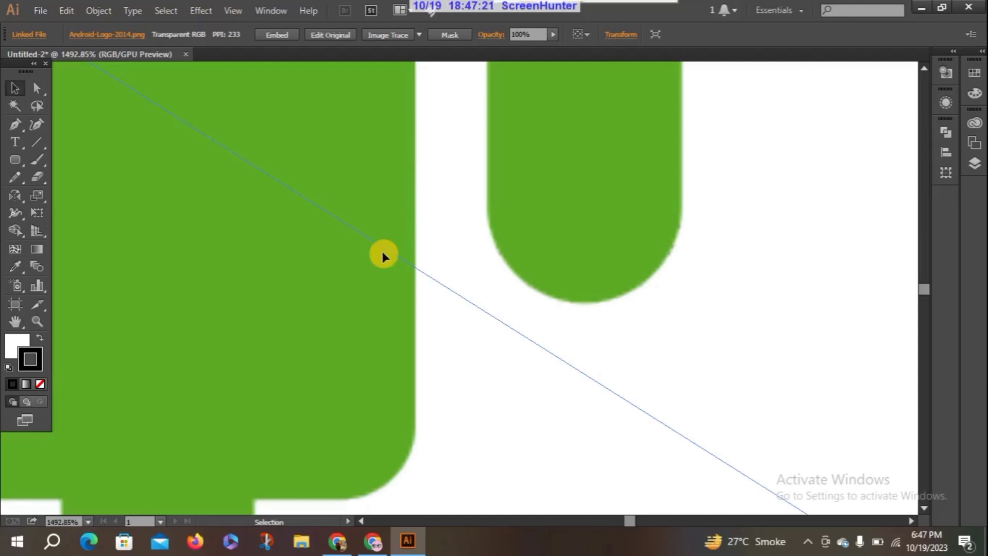
{"action": "left_click", "coordinate": [43, 317]}
{"action": "left_click_drag", "start_coordinate": [368, 138], "coordinate": [194, 379]}
{"action": "left_click_drag", "start_coordinate": [412, 135], "coordinate": [225, 382]}
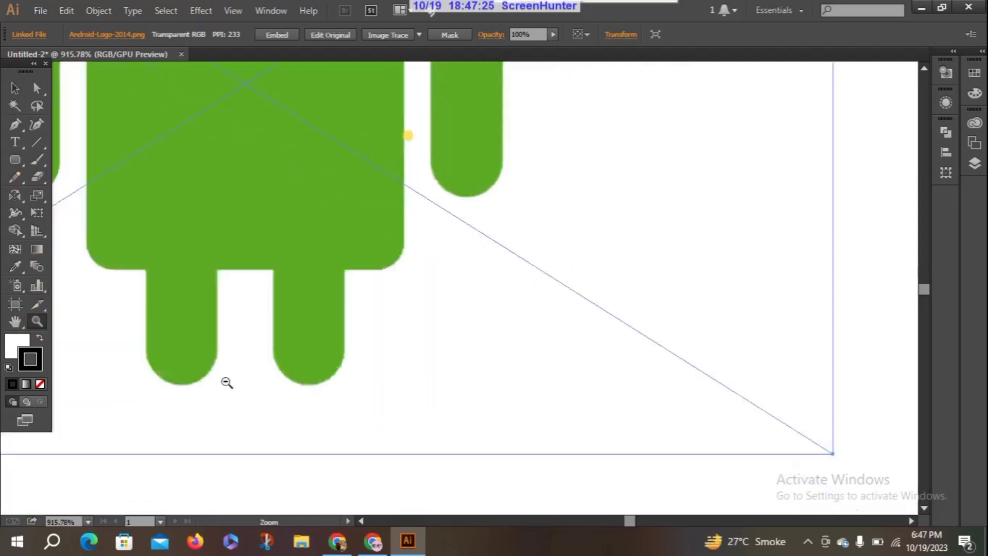
{"action": "left_click_drag", "start_coordinate": [368, 152], "coordinate": [278, 267]}
{"action": "left_click_drag", "start_coordinate": [352, 131], "coordinate": [330, 168]}
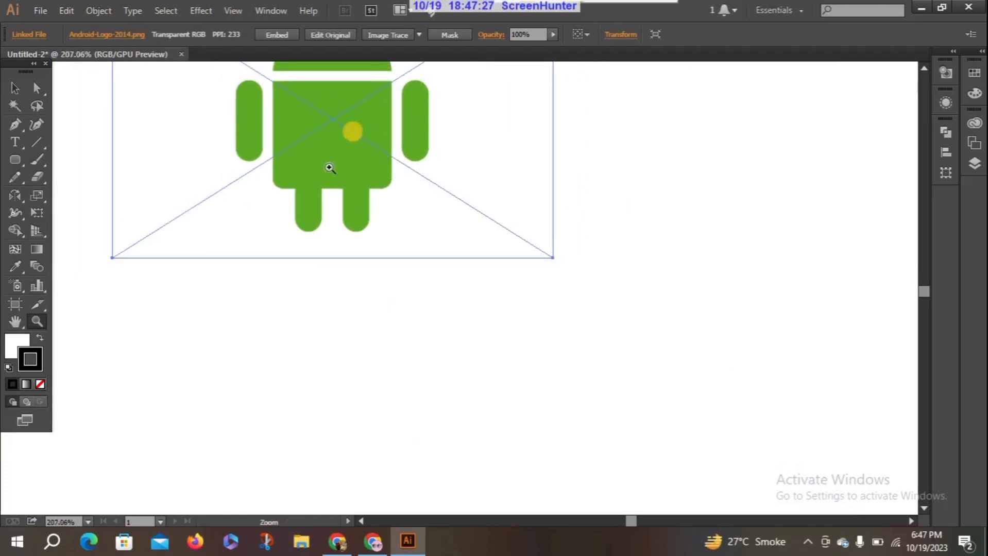
Draw a rounded rectangle about 149 × 101 px below the Android image and fill it with red CE2929
{"action": "left_click", "coordinate": [15, 161]}
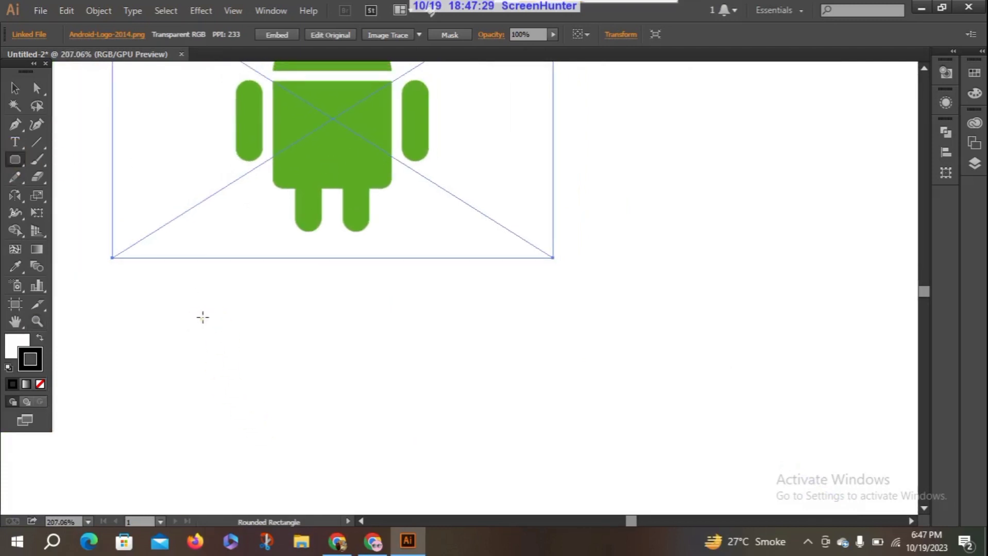
{"action": "left_click_drag", "start_coordinate": [203, 318], "coordinate": [423, 469]}
{"action": "left_click", "coordinate": [13, 92]}
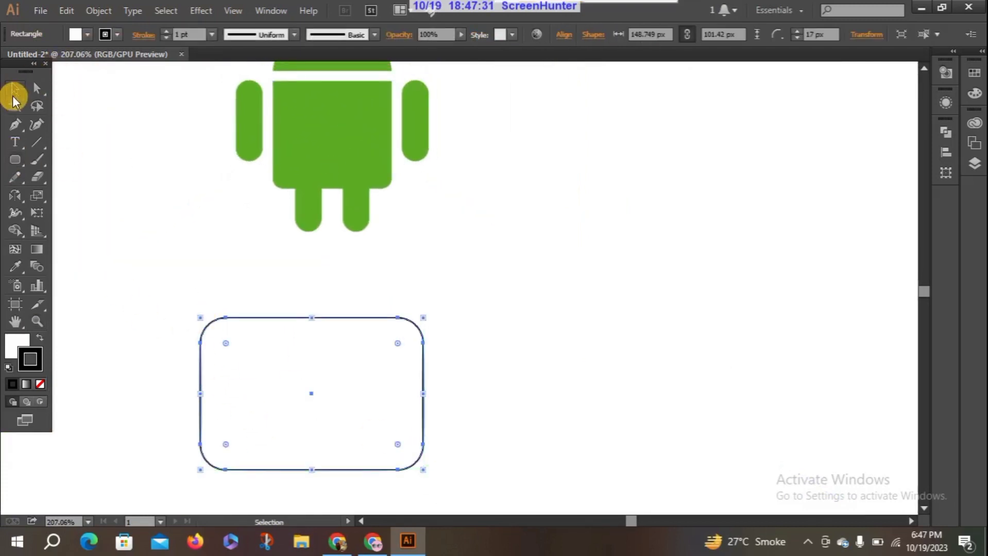
{"action": "double_click", "coordinate": [12, 337]}
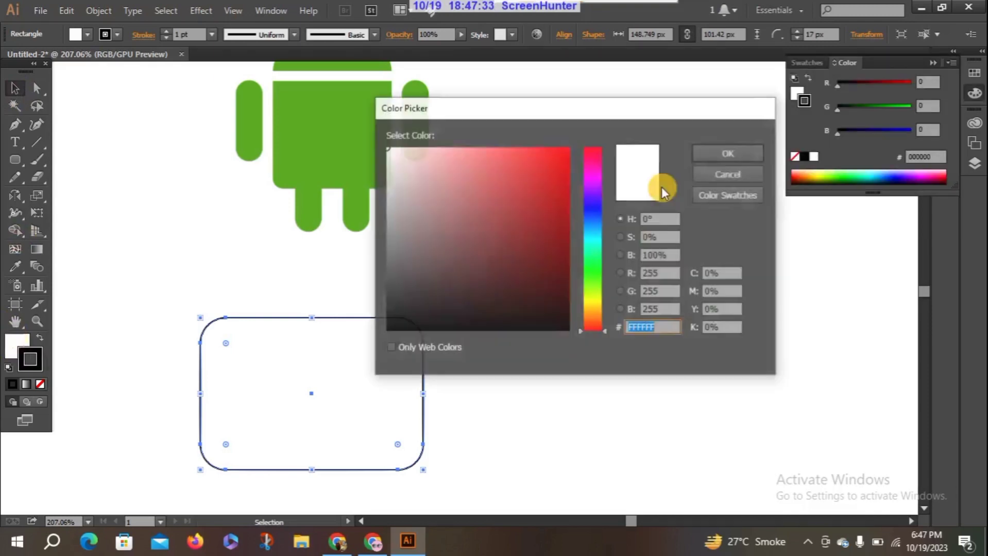
{"action": "left_click", "coordinate": [533, 181]}
{"action": "left_click", "coordinate": [728, 155]}
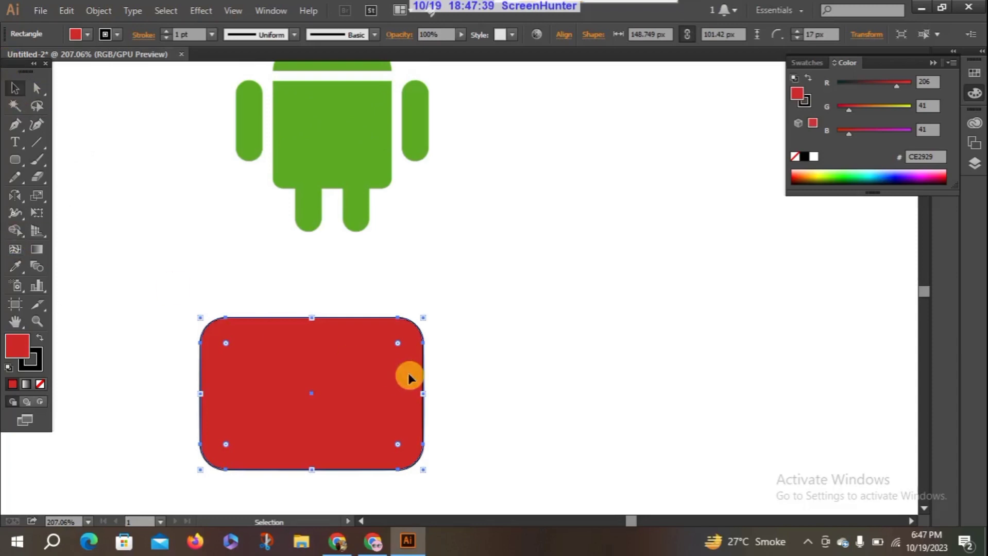
Examine the red rectangle's upper-right corner and black outline at high magnification
{"action": "key", "text": "z"}
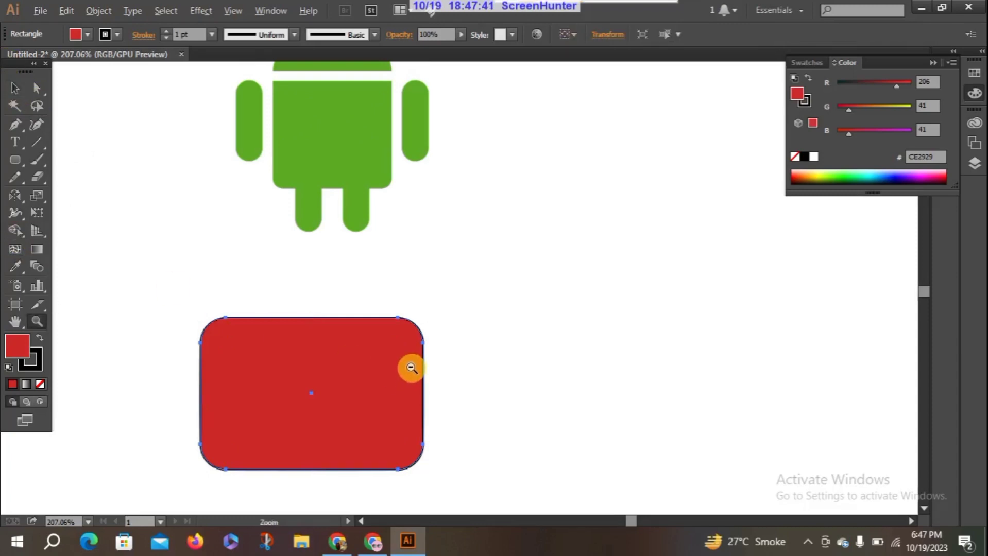
{"action": "left_click", "coordinate": [409, 363]}
{"action": "left_click_drag", "start_coordinate": [411, 377], "coordinate": [525, 225]}
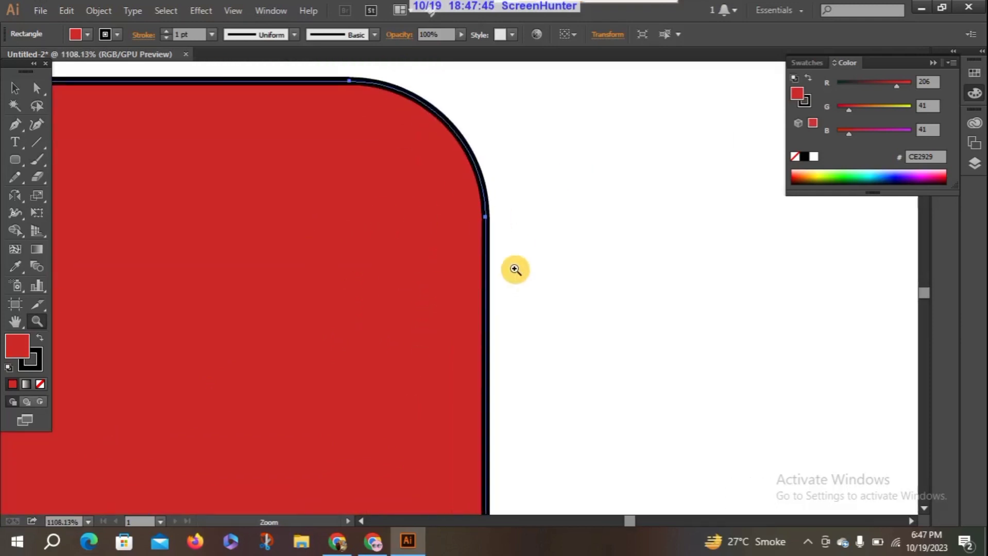
{"action": "left_click_drag", "start_coordinate": [423, 307], "coordinate": [514, 160]}
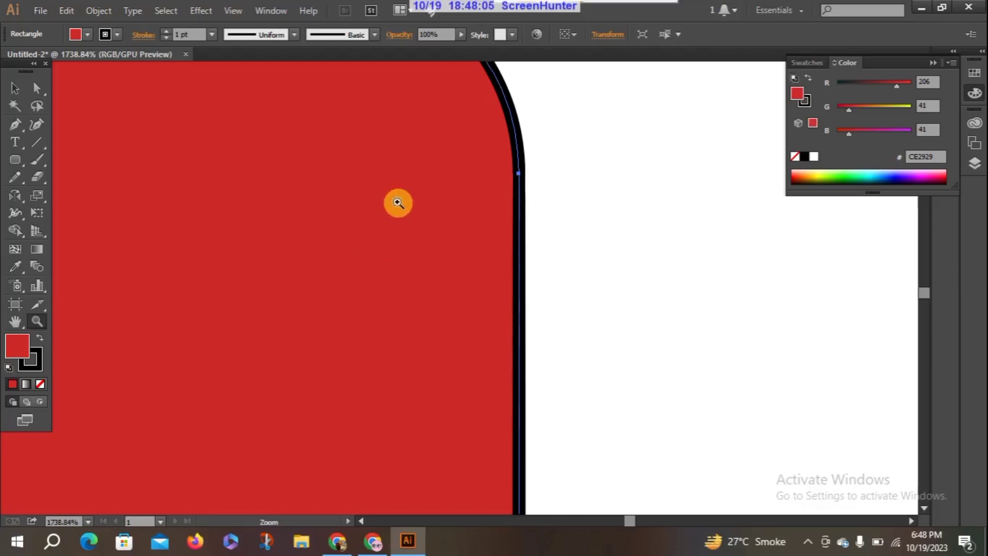
{"action": "left_click", "coordinate": [404, 208], "text": "alt"}
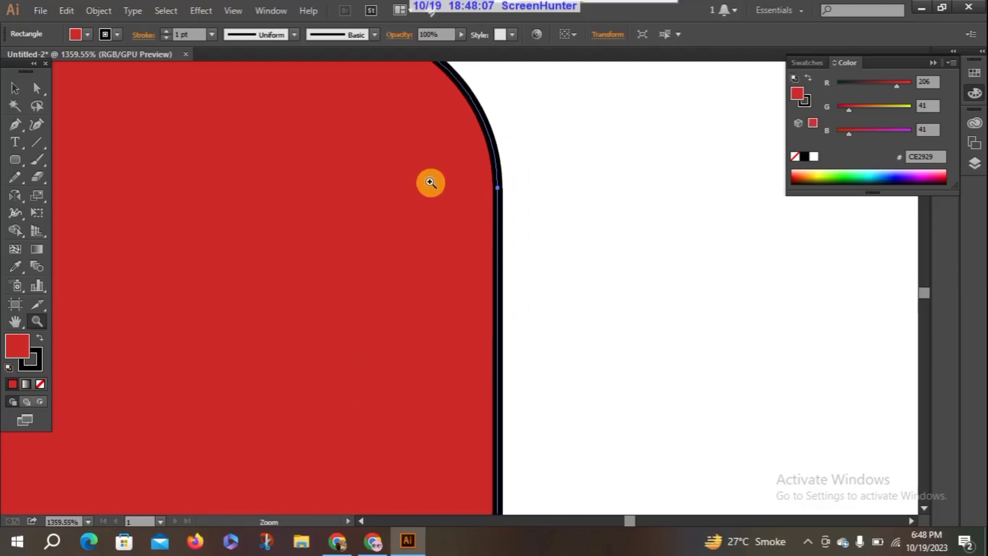
Delete the red rounded rectangle below the Android image
{"action": "left_click_drag", "start_coordinate": [431, 183], "coordinate": [352, 368]}
{"action": "left_click_drag", "start_coordinate": [450, 181], "coordinate": [363, 442]}
{"action": "left_click", "coordinate": [467, 143], "text": "alt"}
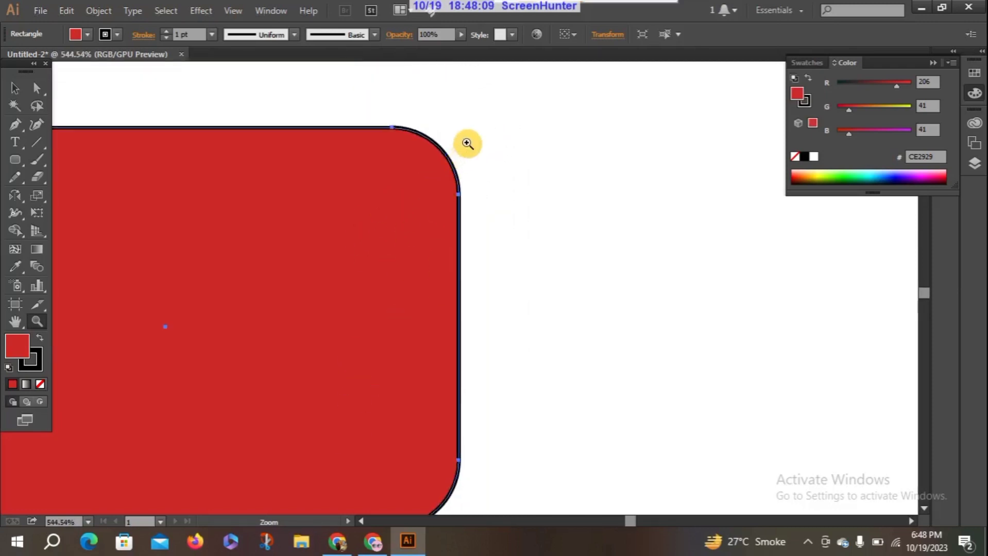
{"action": "left_click_drag", "start_coordinate": [441, 234], "coordinate": [380, 327]}
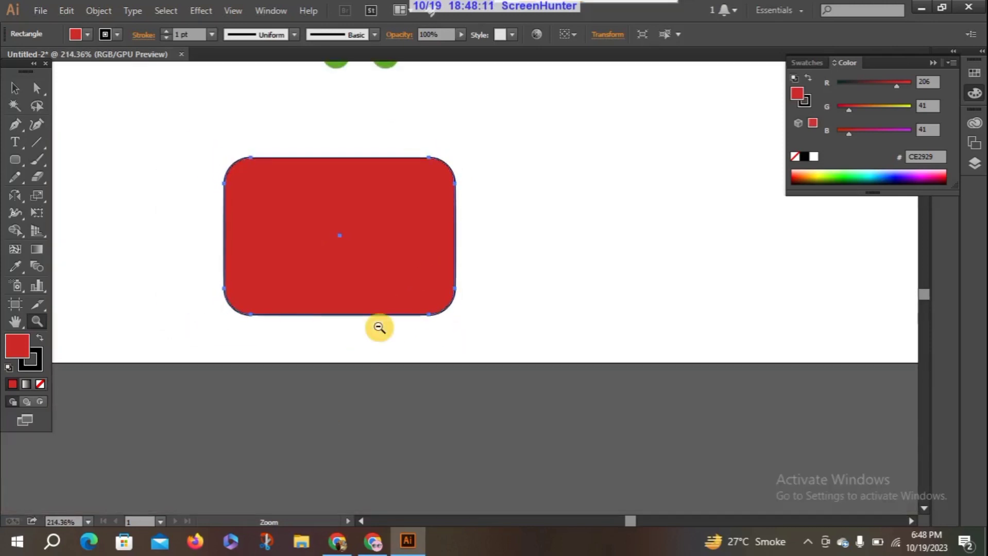
{"action": "left_click", "coordinate": [12, 90]}
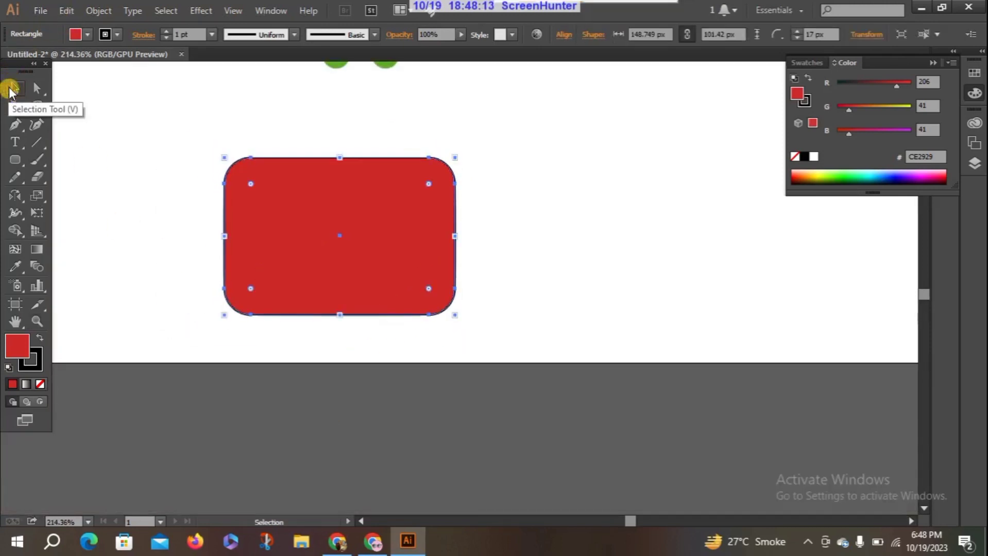
{"action": "left_click", "coordinate": [932, 63]}
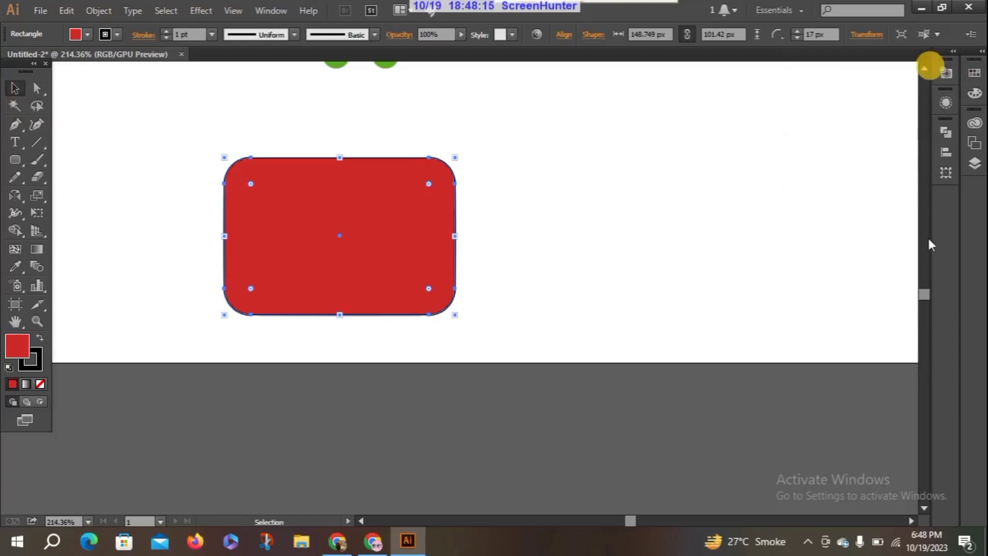
{"action": "left_click_drag", "start_coordinate": [927, 296], "coordinate": [926, 293]}
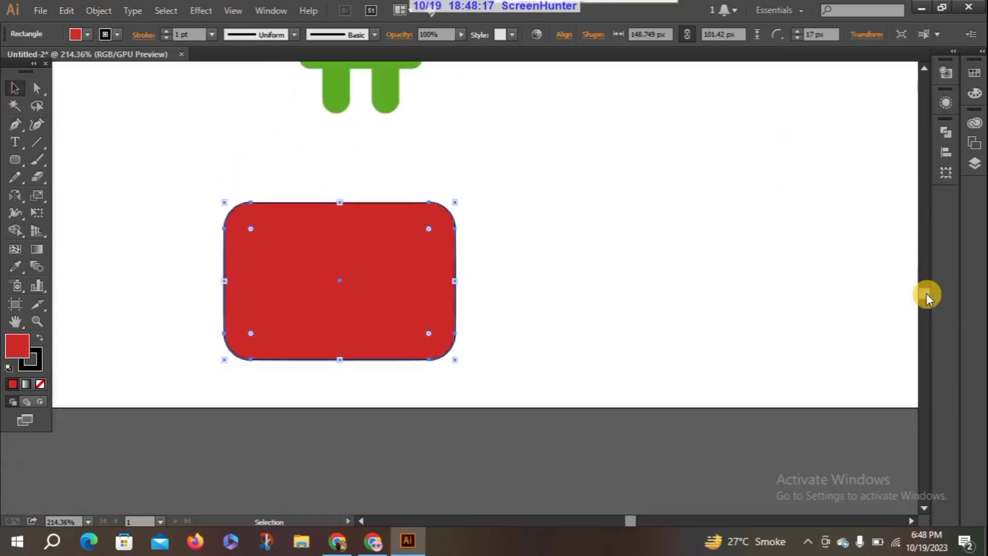
{"action": "left_click", "coordinate": [465, 314]}
{"action": "left_click", "coordinate": [335, 267]}
{"action": "key", "text": "Delete"}
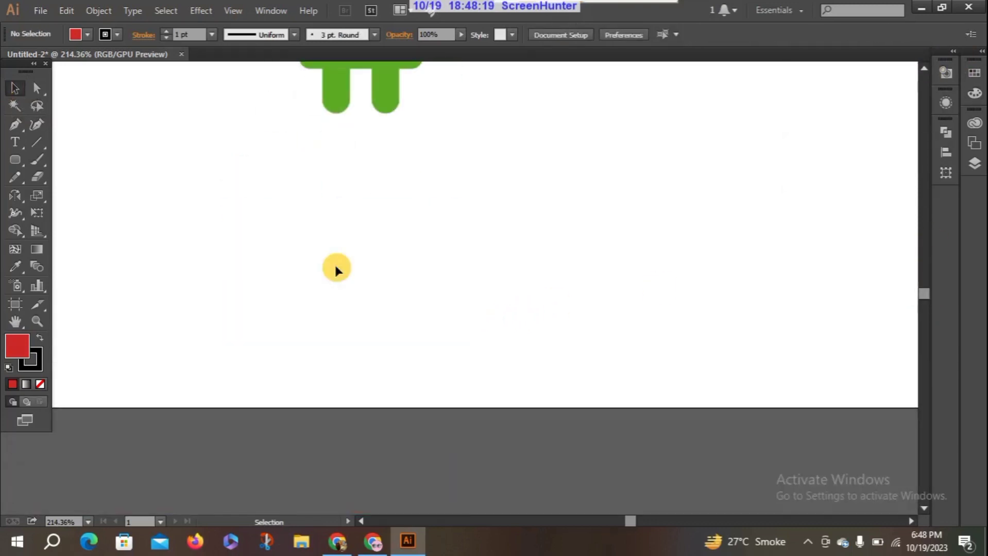
Select the Android image and expand Layer 1 to list its linked file
{"action": "left_click_drag", "start_coordinate": [921, 292], "coordinate": [921, 288]}
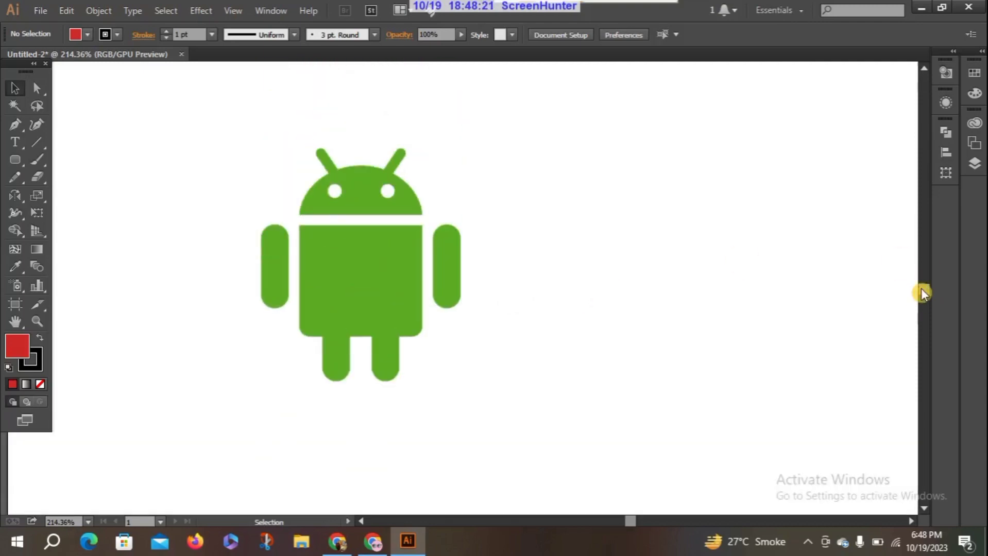
{"action": "left_click", "coordinate": [376, 271]}
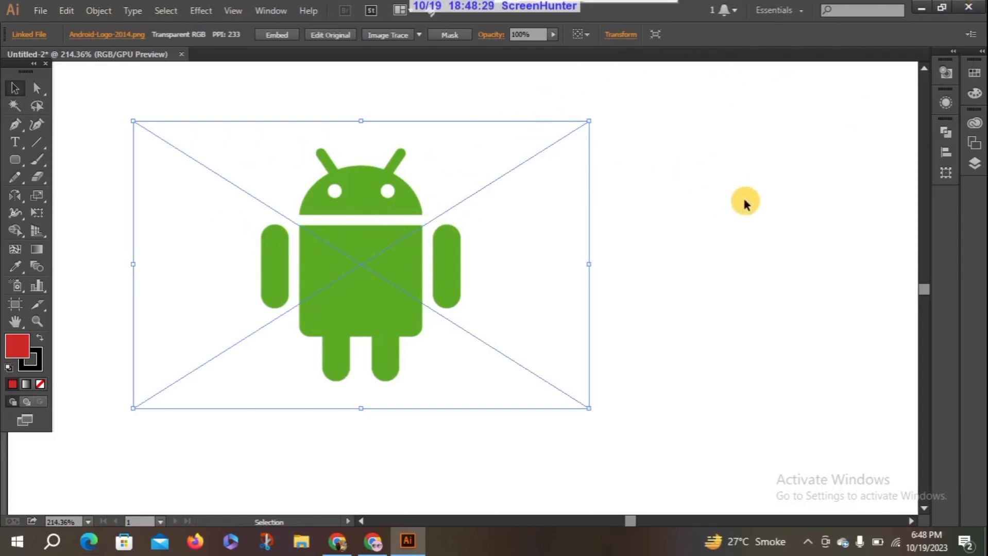
{"action": "left_click", "coordinate": [980, 51]}
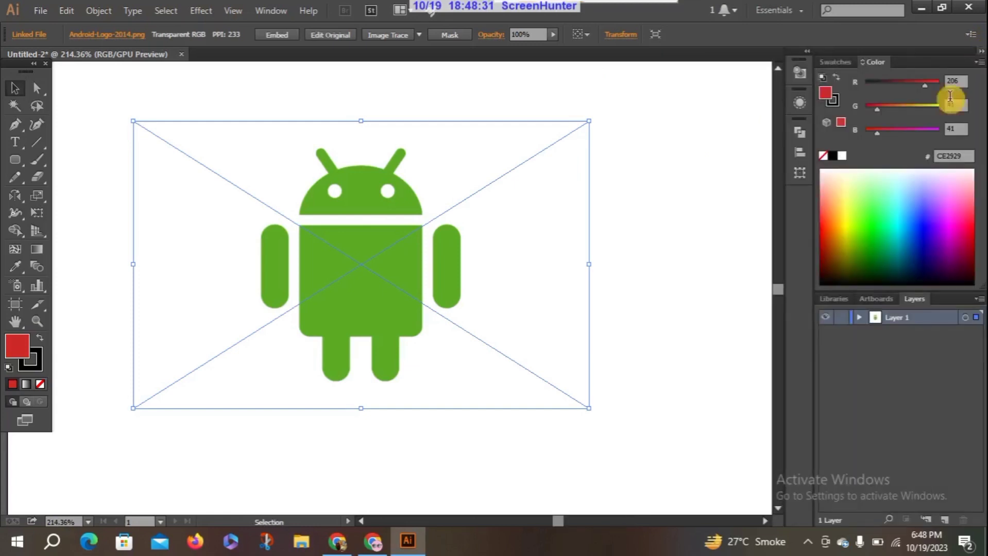
{"action": "left_click", "coordinate": [860, 317]}
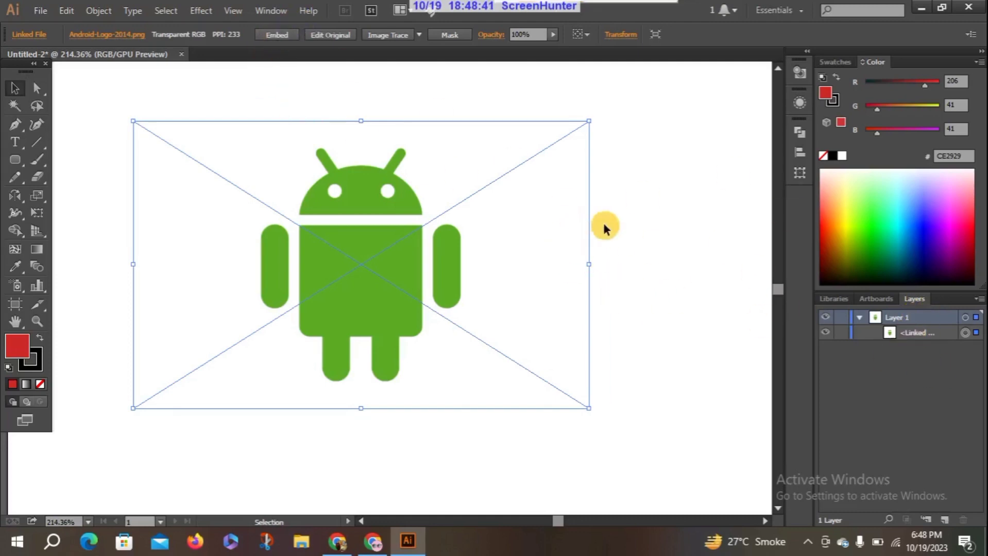
Switch to the desktop, create a new folder there and move the Android-Logo-2014 image file into it
{"action": "left_click", "coordinate": [924, 10]}
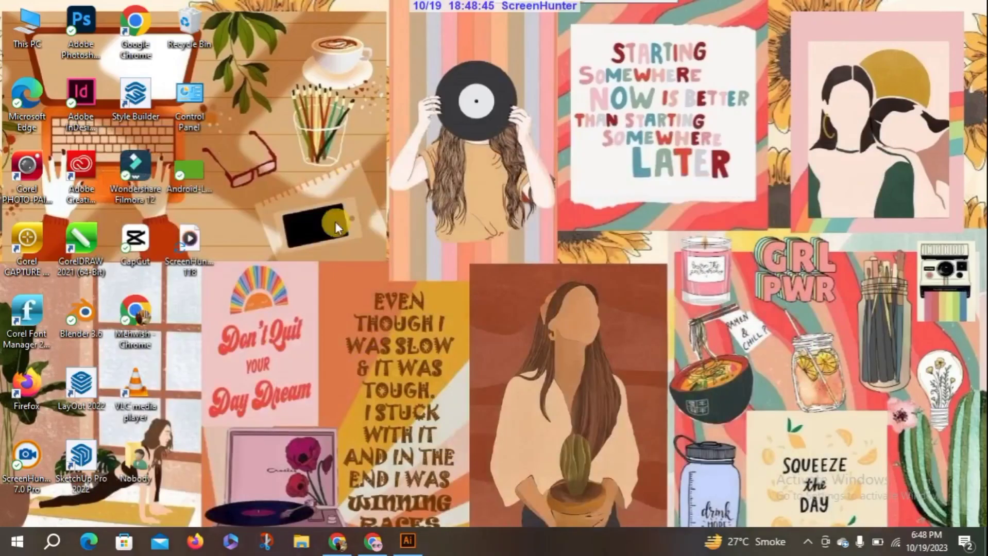
{"action": "right_click", "coordinate": [272, 103]}
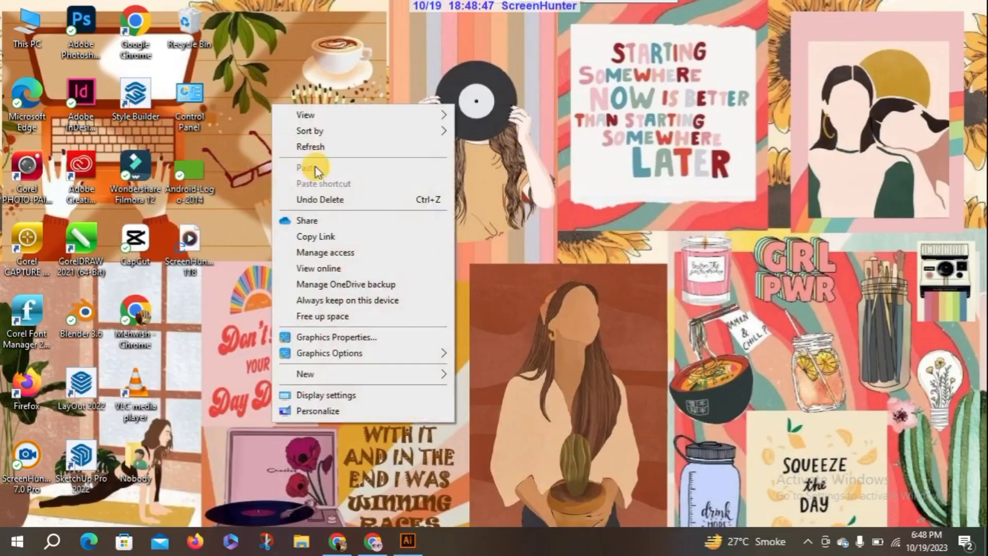
{"action": "mouse_move", "coordinate": [318, 374]}
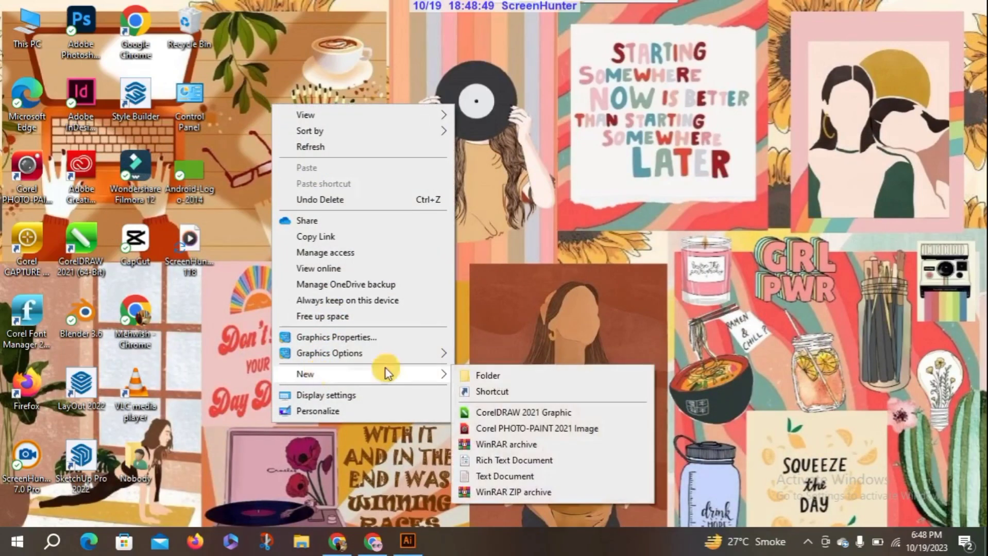
{"action": "left_click", "coordinate": [511, 377]}
{"action": "left_click_drag", "start_coordinate": [186, 177], "coordinate": [301, 104]}
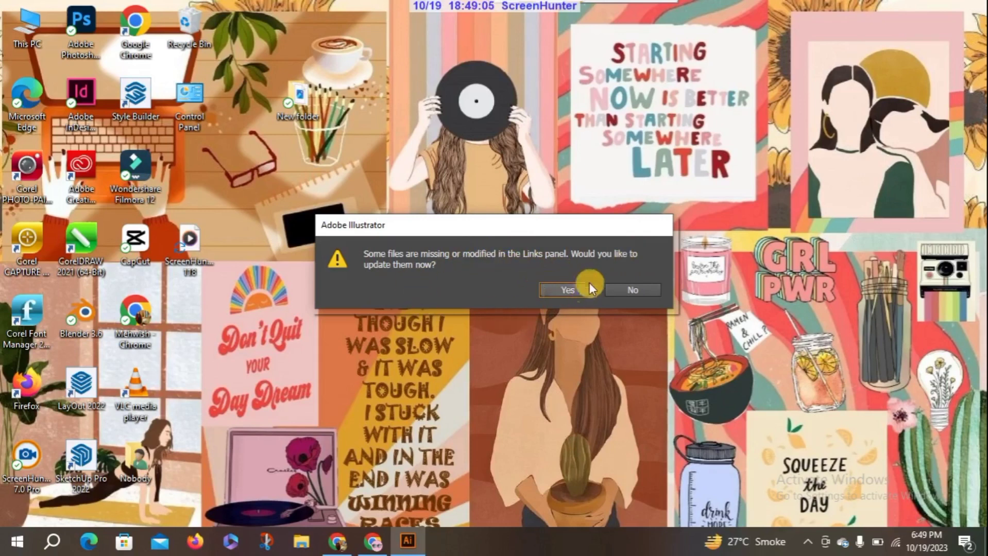
Decline updating the missing or modified linked files and return to the document in Illustrator
{"action": "left_click", "coordinate": [629, 292]}
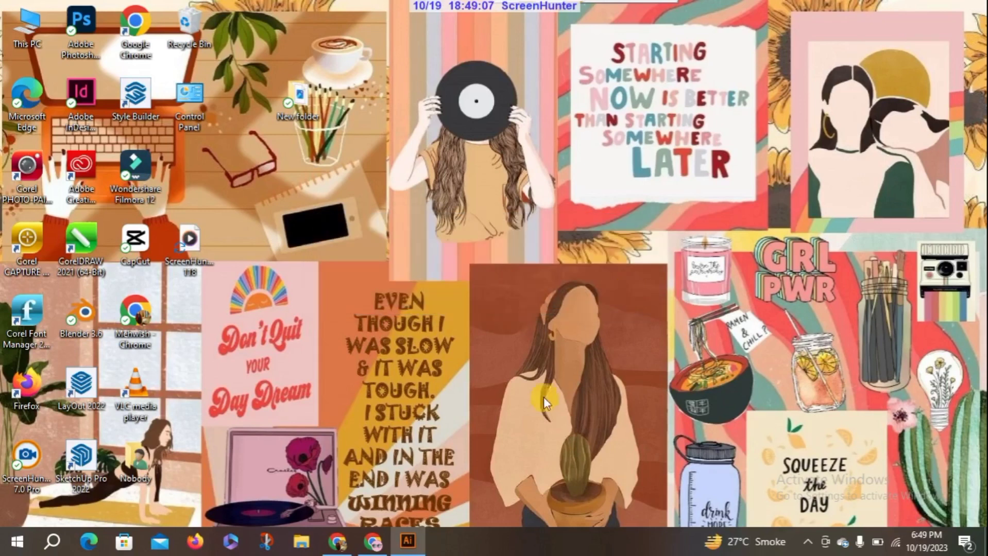
{"action": "left_click", "coordinate": [409, 545]}
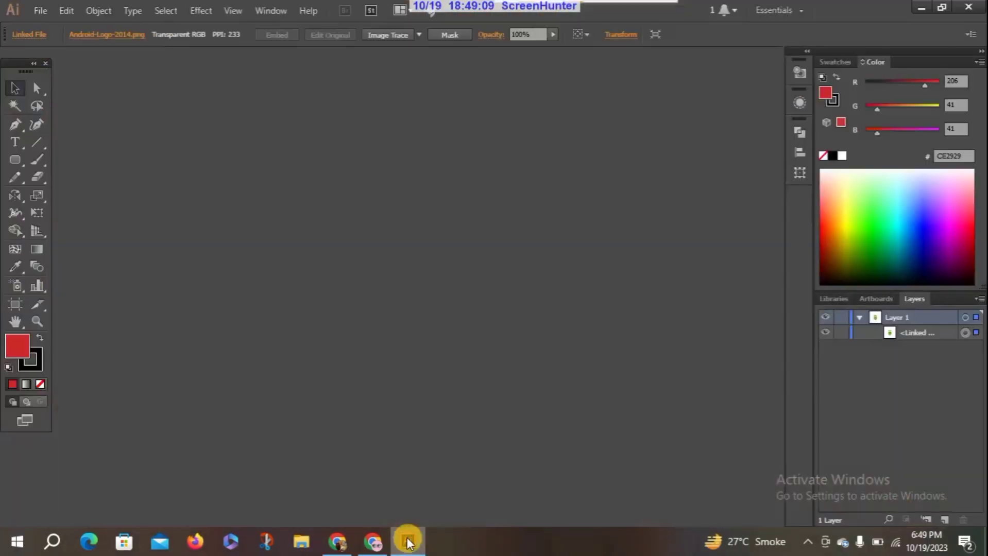
{"action": "left_click", "coordinate": [409, 544]}
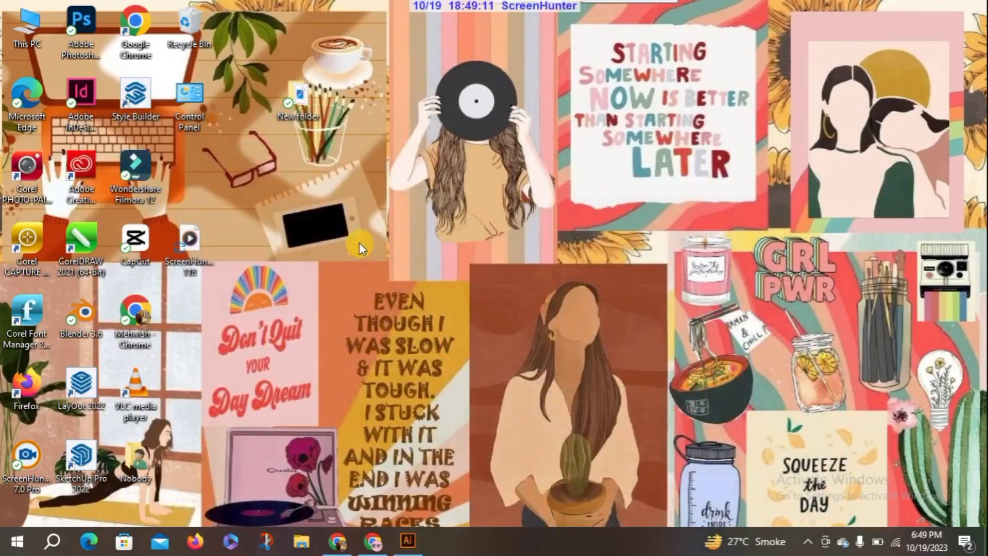
{"action": "left_click", "coordinate": [408, 541]}
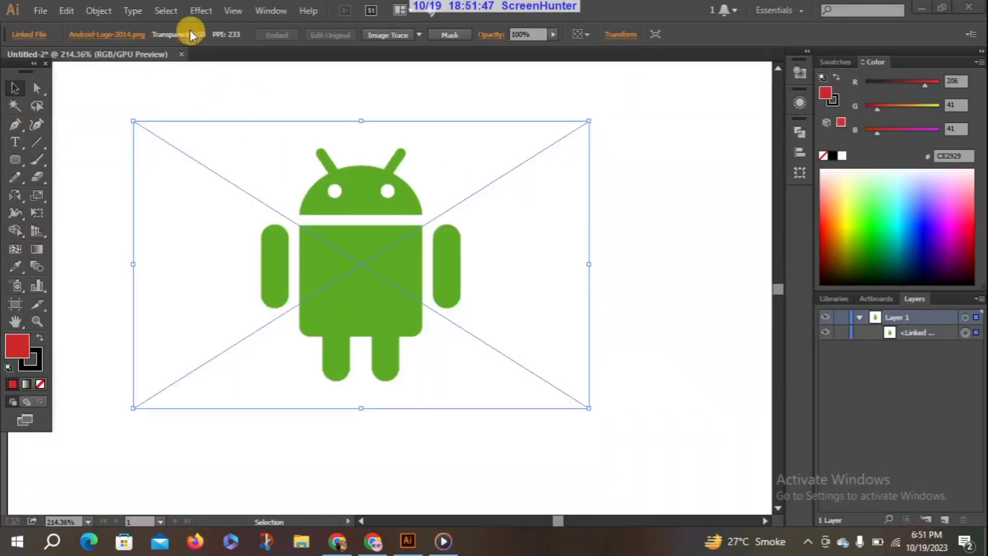
Relink the placed Android image to the Android-Logo-2014 file in the desktop's New folder
{"action": "left_click", "coordinate": [122, 34]}
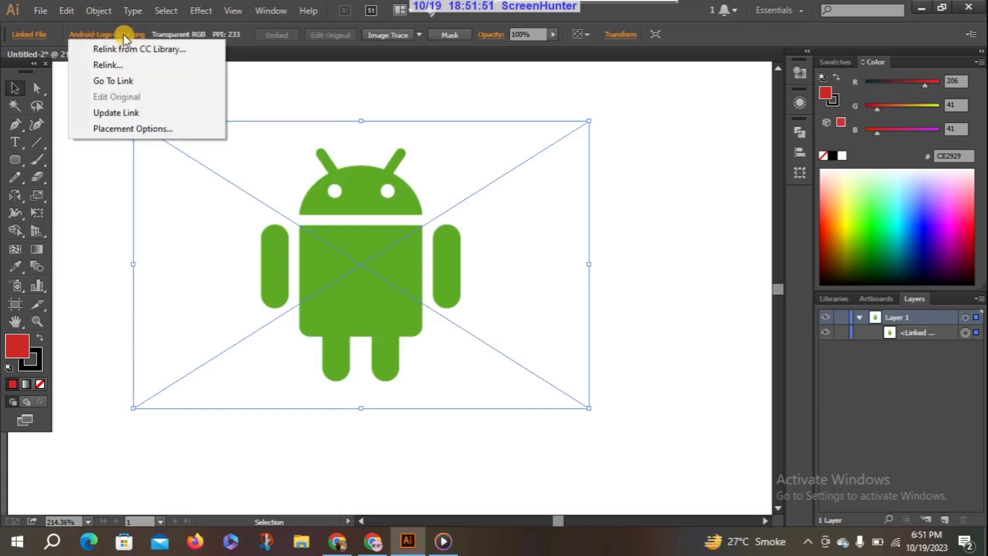
{"action": "left_click", "coordinate": [112, 65]}
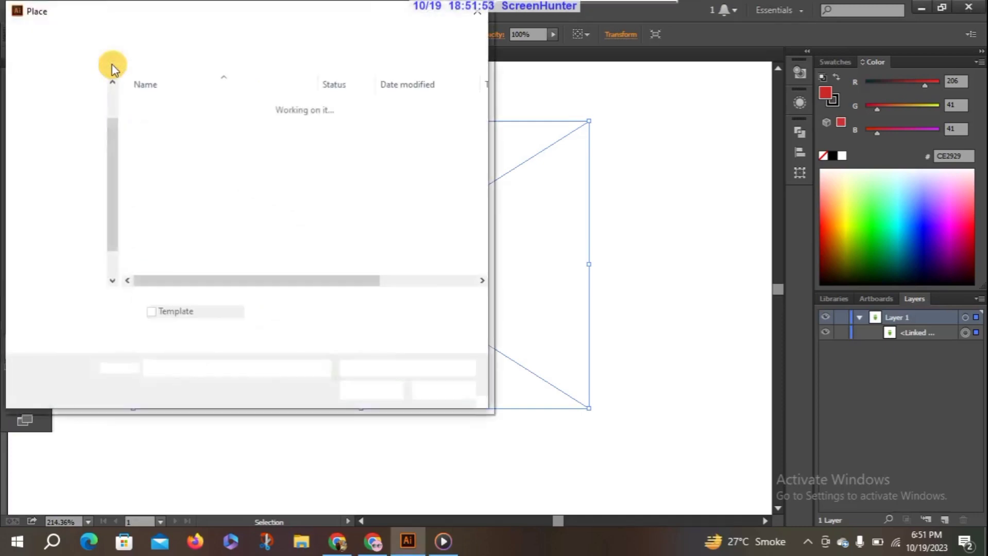
{"action": "double_click", "coordinate": [172, 106]}
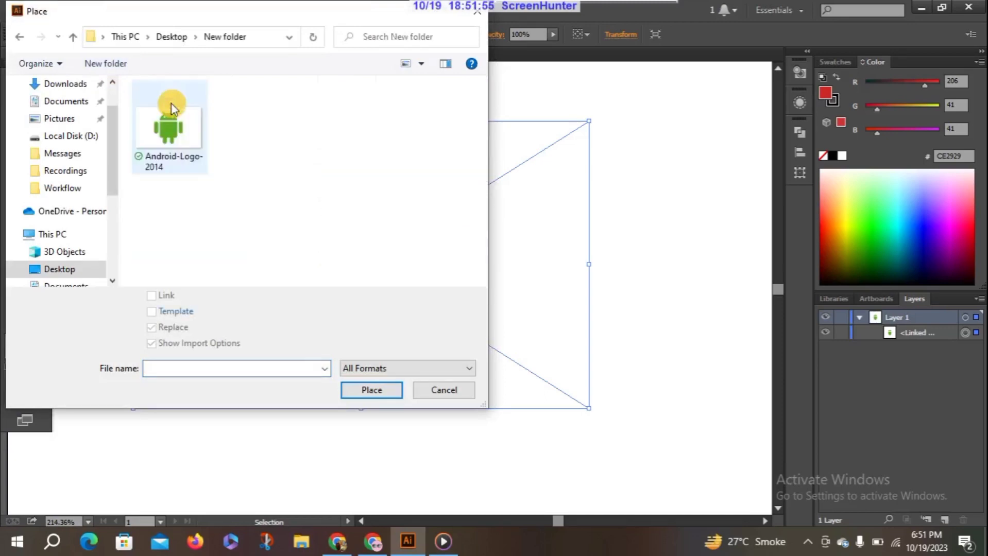
{"action": "left_click", "coordinate": [171, 139]}
{"action": "left_click", "coordinate": [375, 390]}
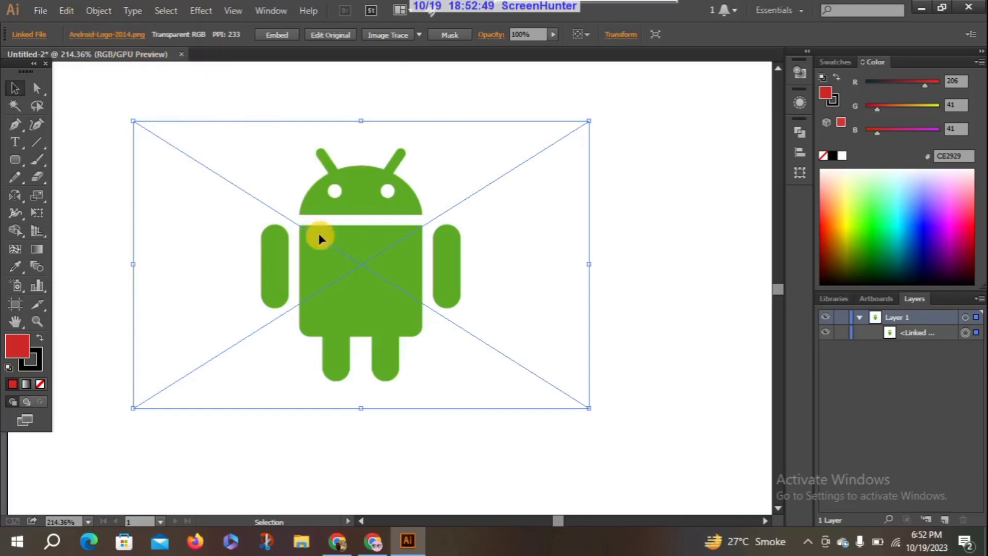
Embed the linked Android image, and unembed it as the Photoshop (PSD) file Android-Logo-2014 in New folder
{"action": "left_click", "coordinate": [276, 35]}
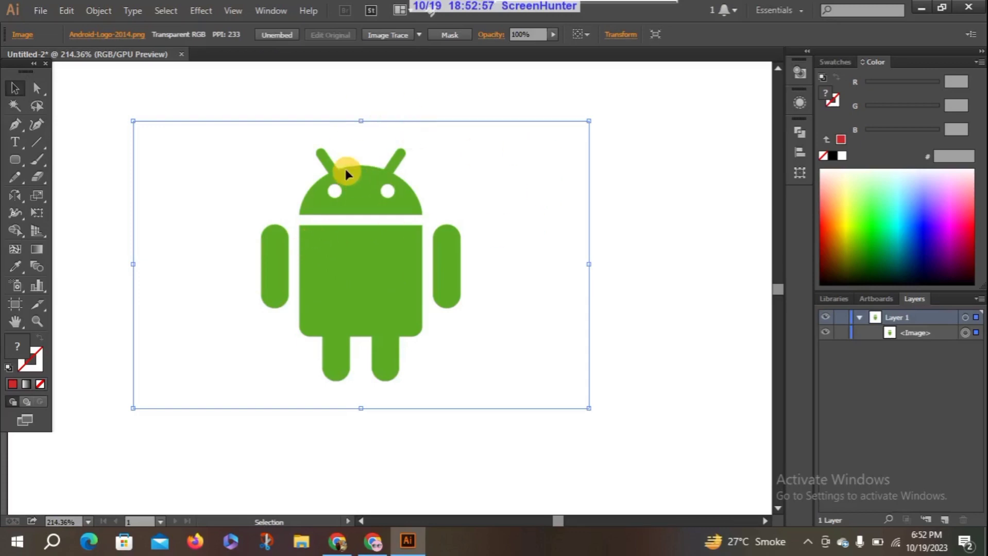
{"action": "left_click", "coordinate": [279, 33]}
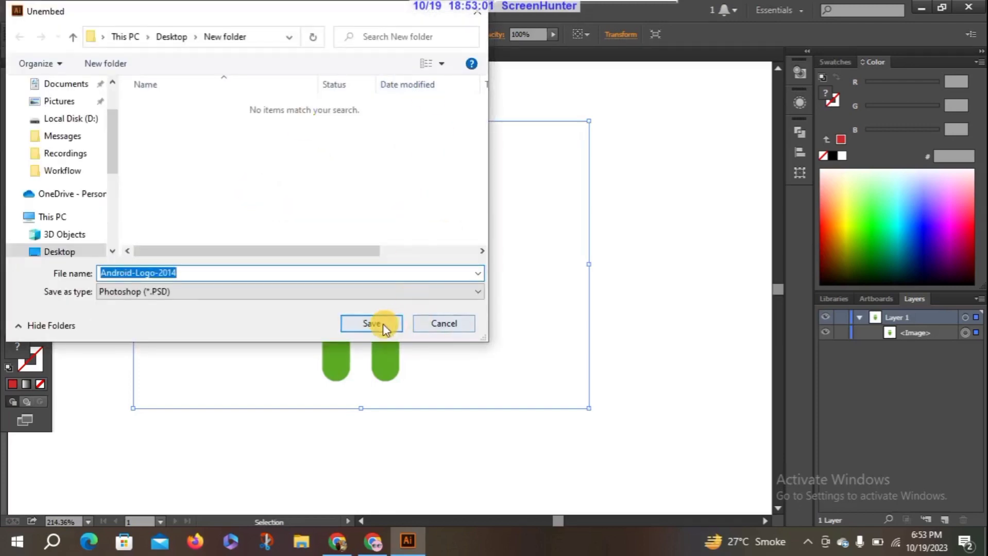
{"action": "left_click", "coordinate": [420, 323]}
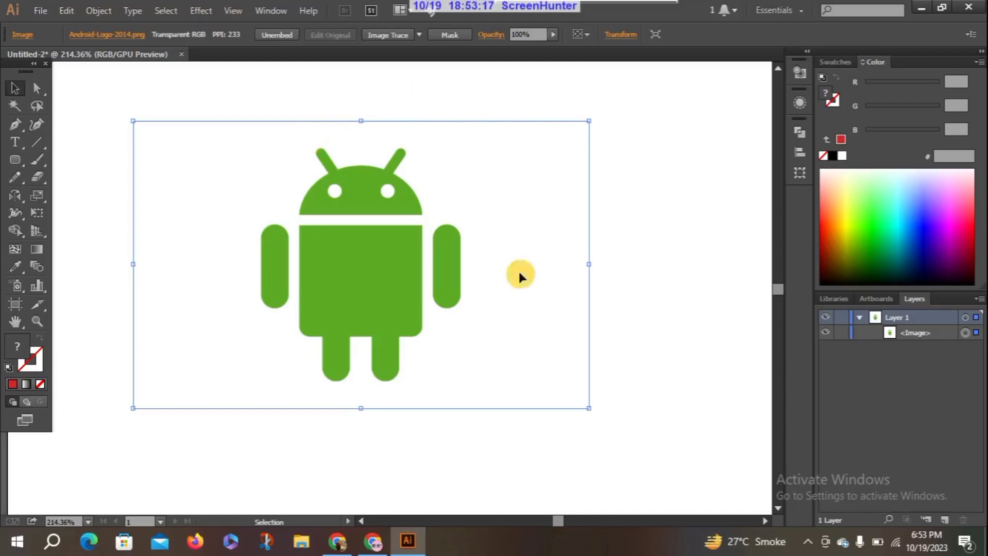
{"action": "left_click", "coordinate": [273, 34]}
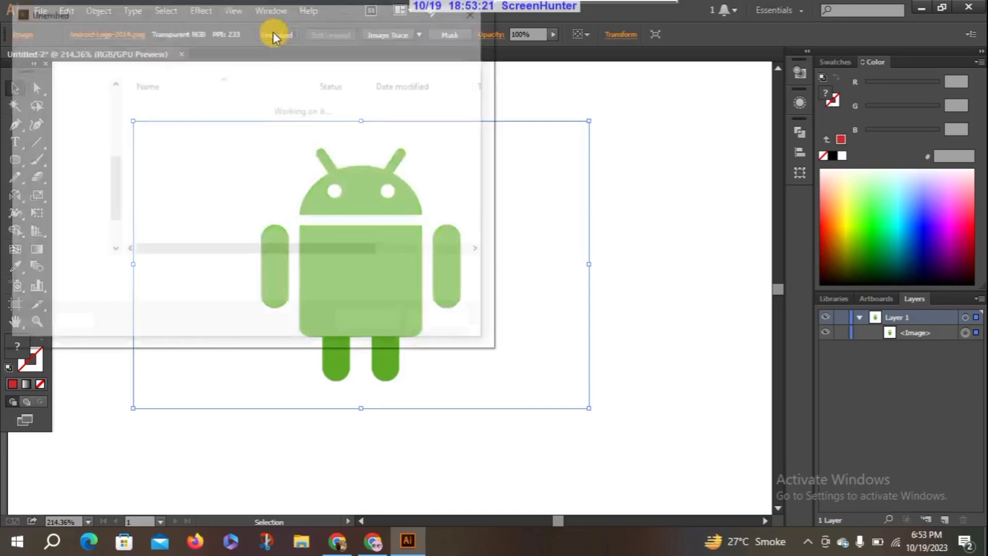
{"action": "left_click", "coordinate": [380, 327]}
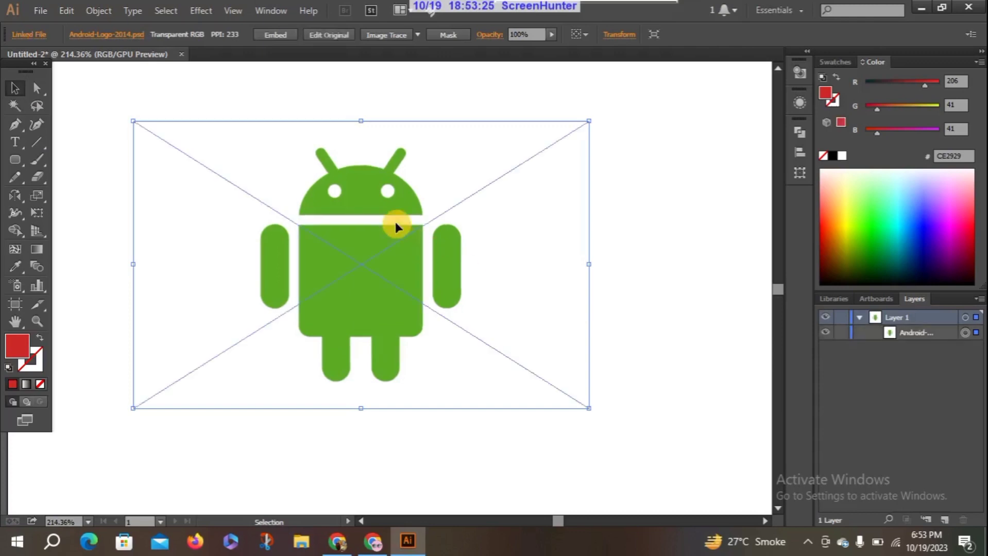
Move the linked Android image beyond the artboard's right edge so that the robot figure lies on the dark canvas
{"action": "left_click_drag", "start_coordinate": [379, 236], "coordinate": [701, 212]}
{"action": "left_click", "coordinate": [566, 521]}
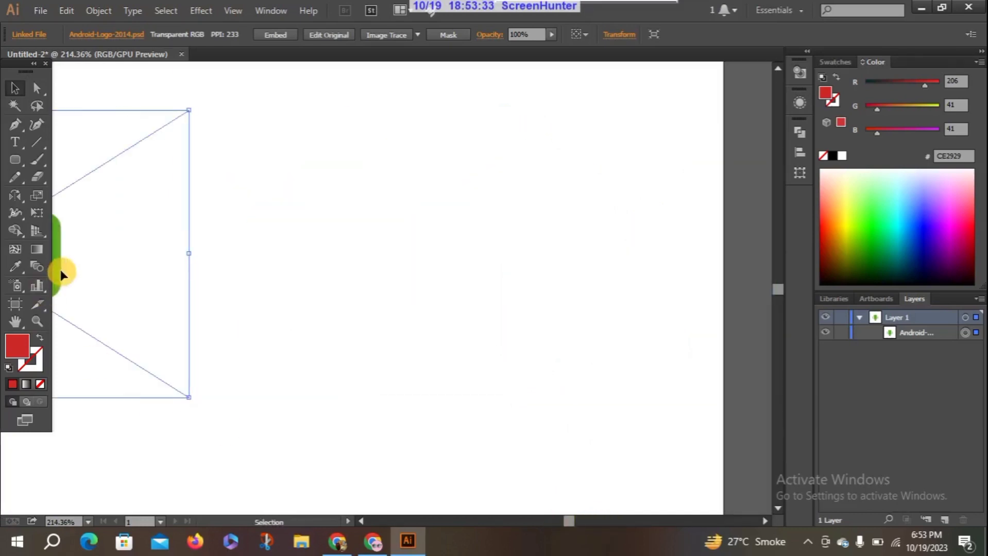
{"action": "left_click_drag", "start_coordinate": [60, 269], "coordinate": [638, 230]}
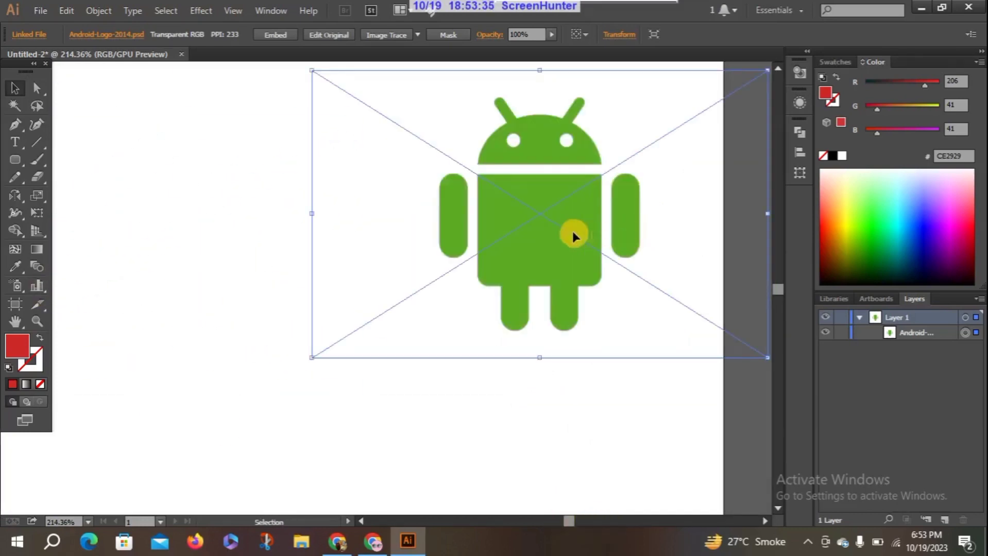
{"action": "left_click_drag", "start_coordinate": [572, 231], "coordinate": [809, 230]}
{"action": "left_click_drag", "start_coordinate": [549, 239], "coordinate": [715, 240]}
{"action": "left_click", "coordinate": [577, 515]}
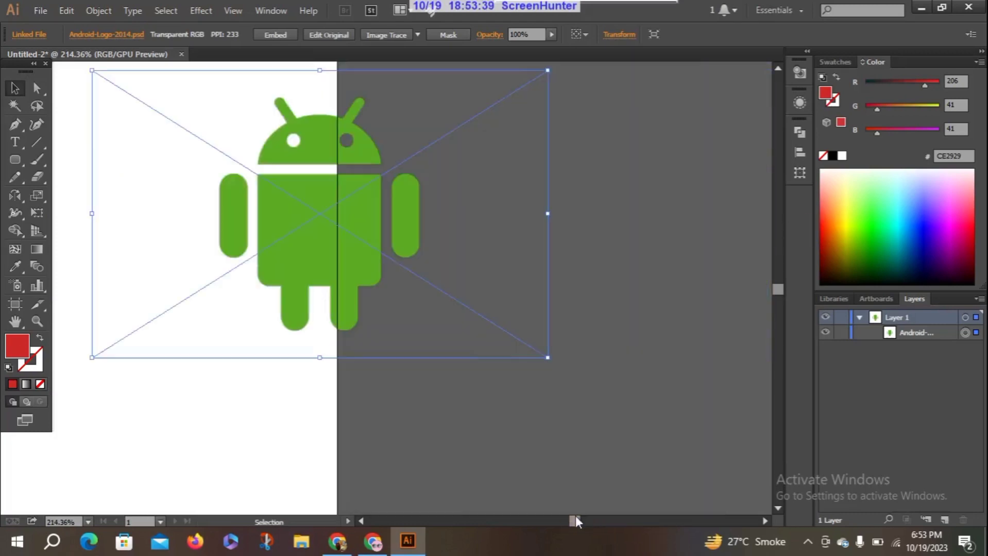
{"action": "left_click_drag", "start_coordinate": [301, 257], "coordinate": [450, 261]}
{"action": "left_click_drag", "start_coordinate": [473, 176], "coordinate": [616, 171]}
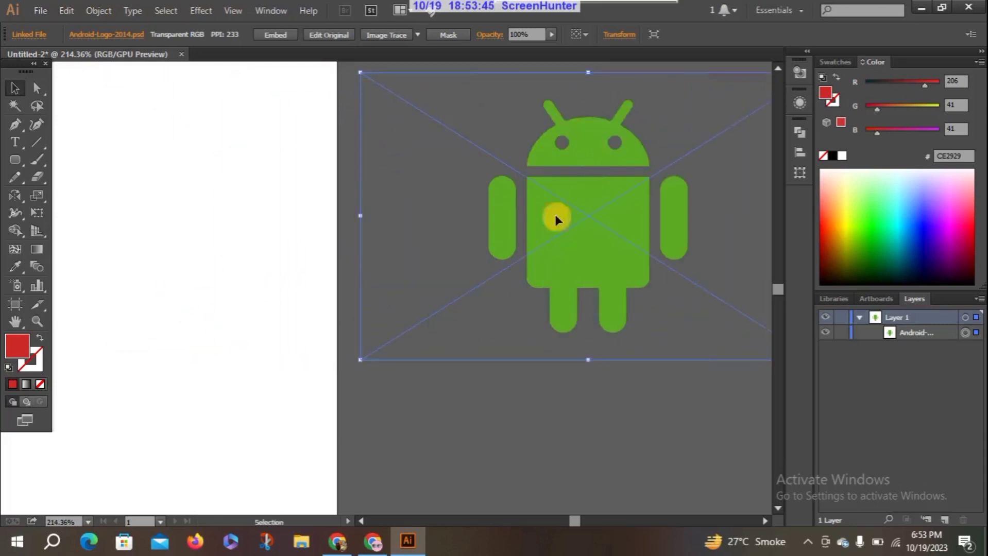
{"action": "left_click_drag", "start_coordinate": [559, 242], "coordinate": [427, 235]}
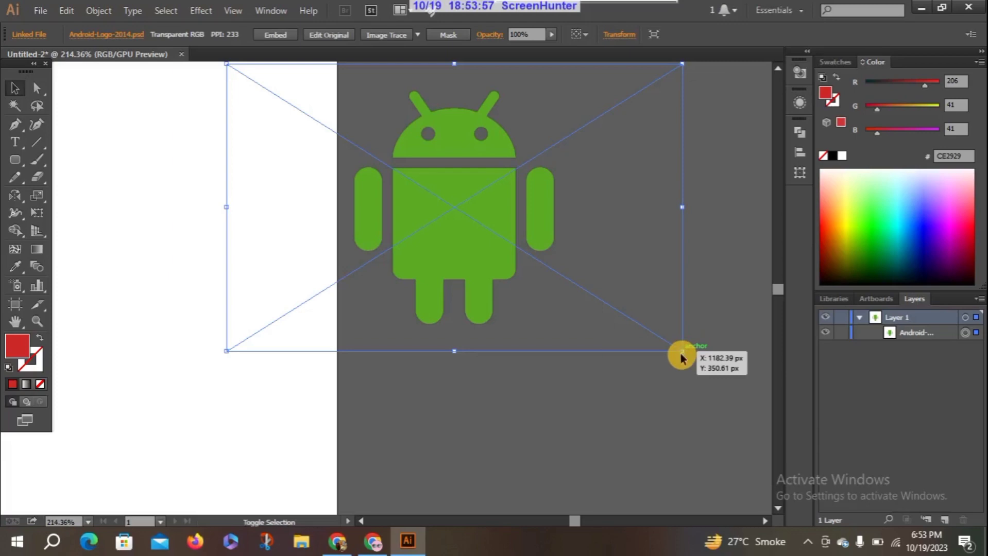
Scale the Android image down proportionally from its lower-right corner, and undo a trial non-proportional enlargement
{"action": "left_click_drag", "start_coordinate": [683, 353], "coordinate": [582, 328]}
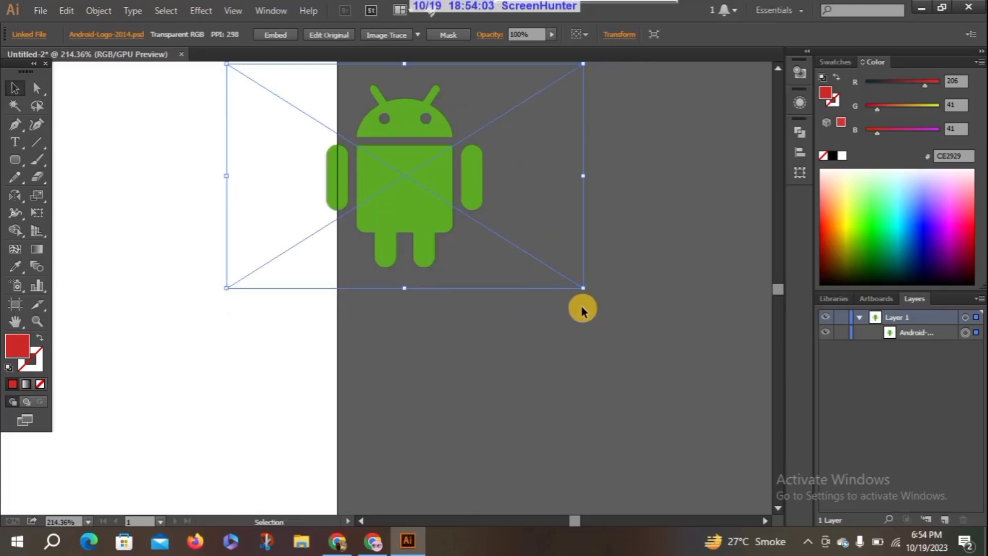
{"action": "left_click_drag", "start_coordinate": [581, 289], "coordinate": [683, 421]}
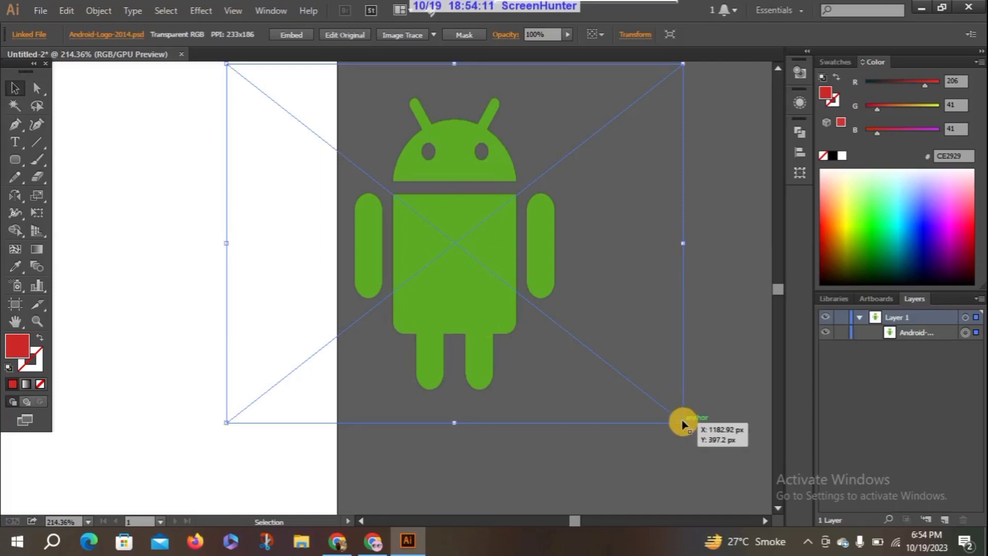
{"action": "key", "text": "ctrl+z"}
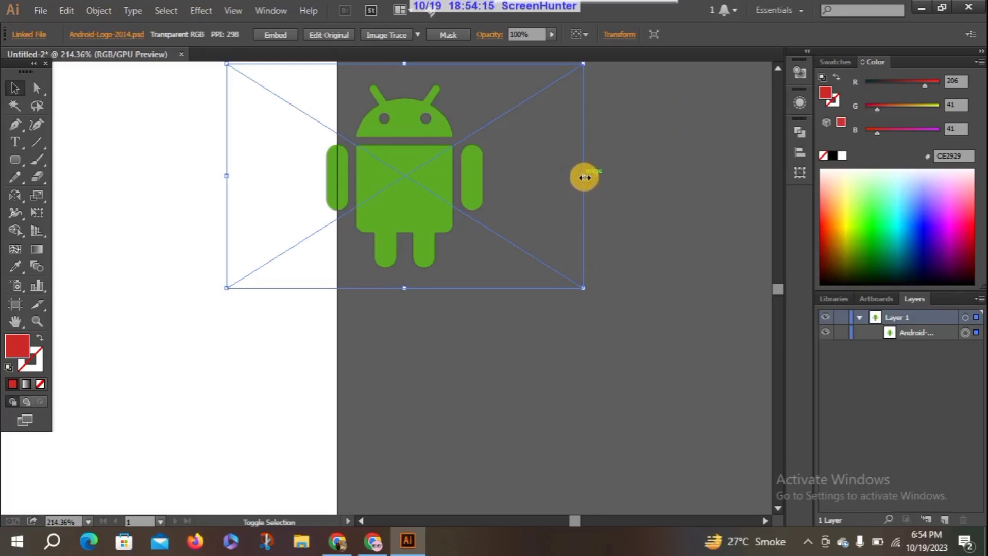
Enlarge the linked Android image proportionally and move it so that the whole robot lies just beyond the artboard's right edge
{"action": "left_click_drag", "start_coordinate": [584, 178], "coordinate": [635, 177]}
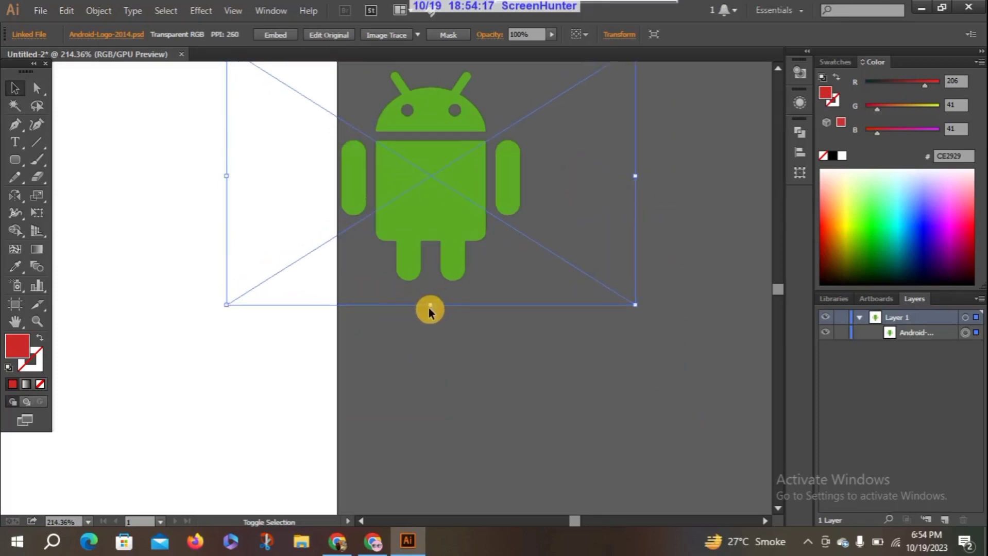
{"action": "left_click_drag", "start_coordinate": [430, 305], "coordinate": [427, 360]}
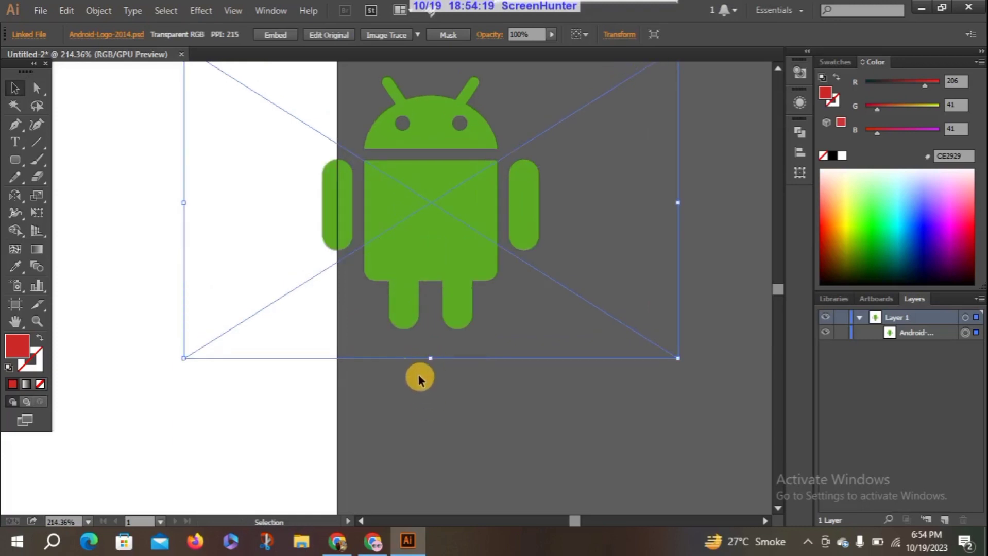
{"action": "left_click_drag", "start_coordinate": [405, 224], "coordinate": [435, 224]}
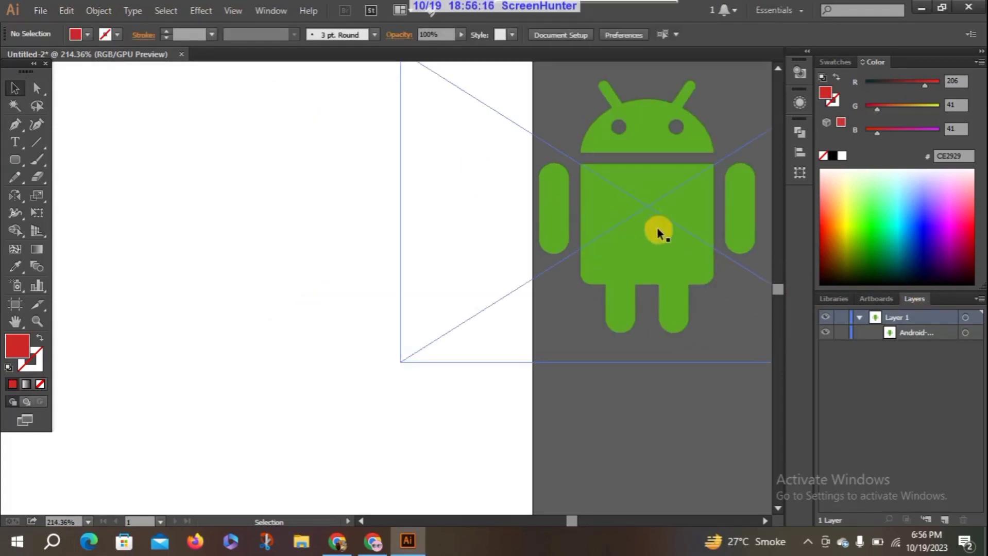
Lock the Android image inside Layer 1
{"action": "left_click", "coordinate": [858, 318]}
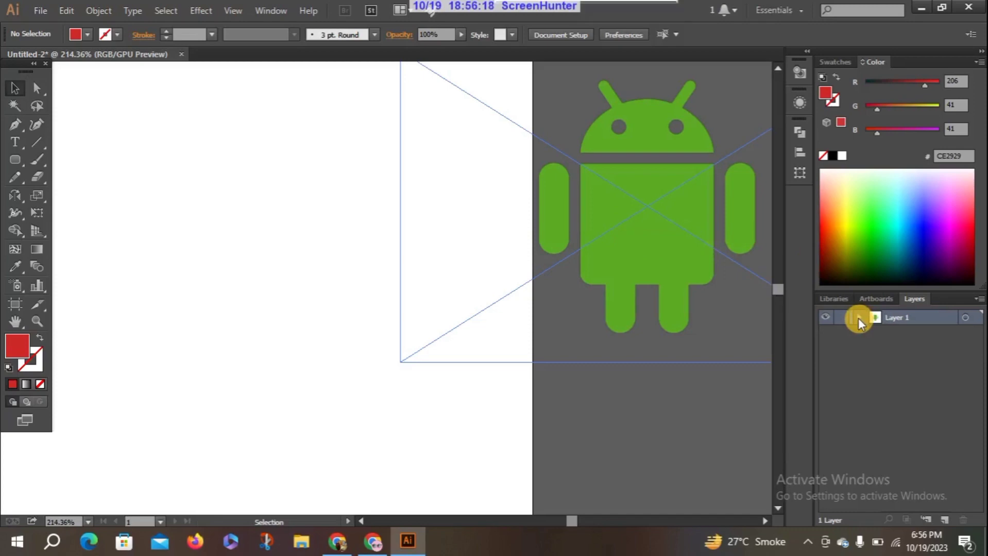
{"action": "left_click", "coordinate": [858, 318]}
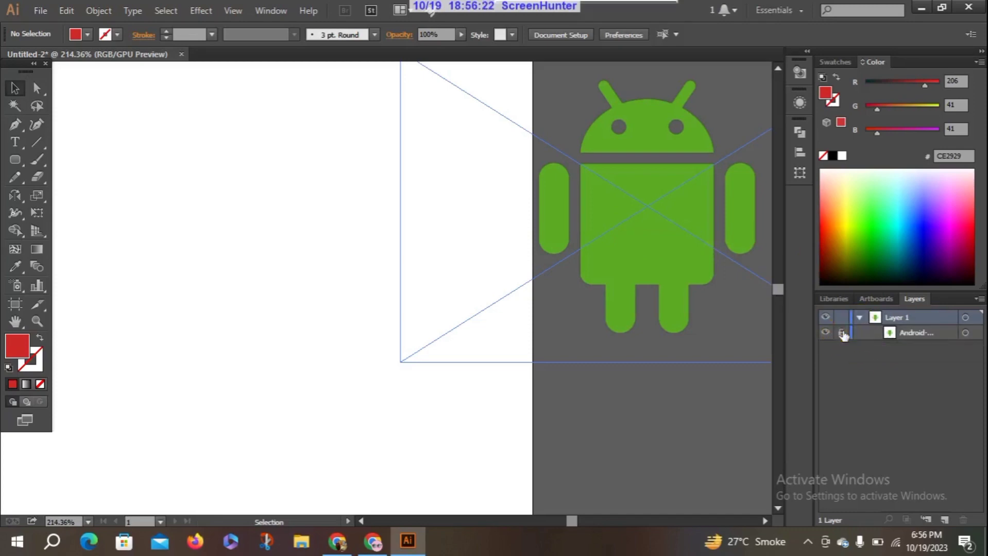
{"action": "left_click", "coordinate": [843, 333]}
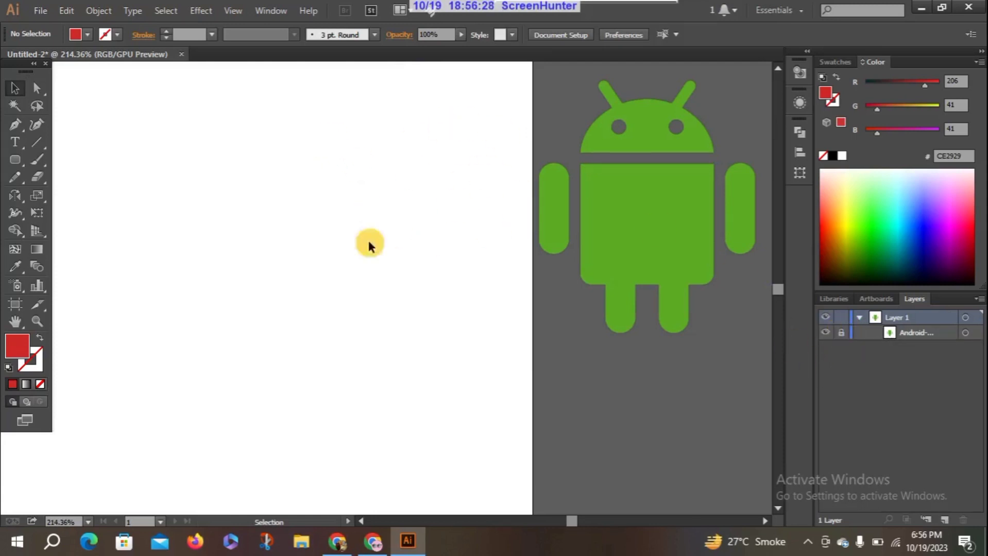
Draw a red rounded rectangle about 96 by 97 px on the artboard beside the robot, and select it
{"action": "left_click", "coordinate": [15, 160]}
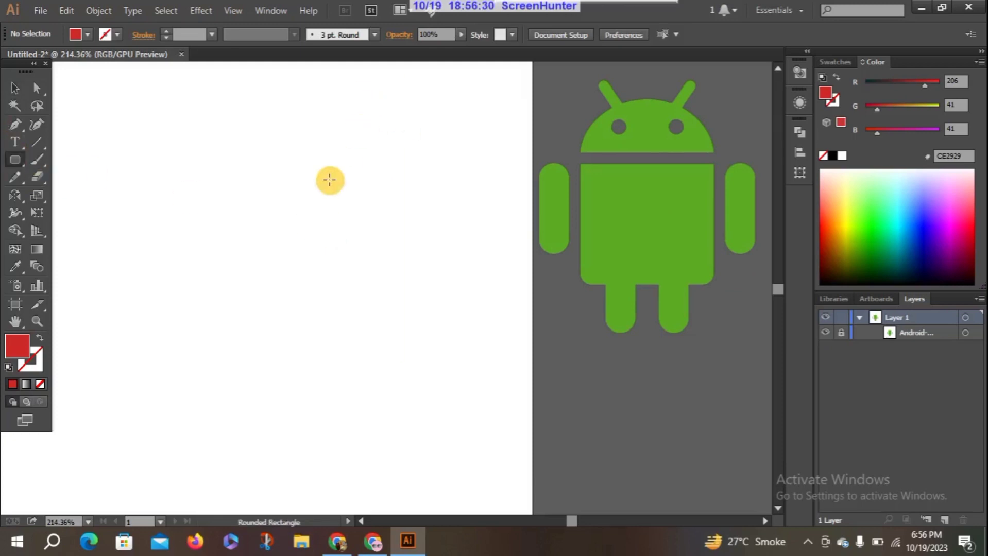
{"action": "left_click_drag", "start_coordinate": [329, 179], "coordinate": [478, 330]}
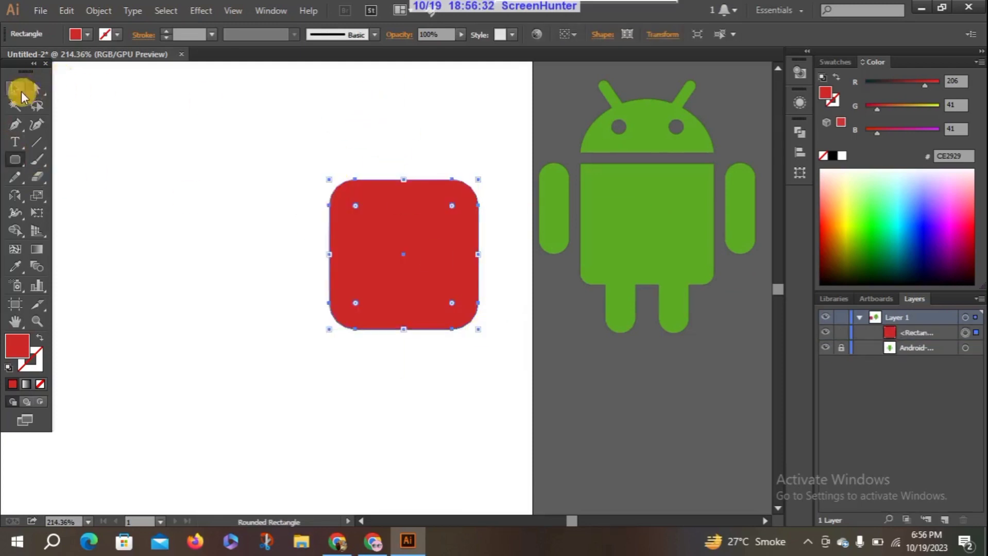
{"action": "left_click", "coordinate": [21, 93]}
{"action": "left_click_drag", "start_coordinate": [295, 142], "coordinate": [559, 408]}
{"action": "left_click", "coordinate": [396, 206]}
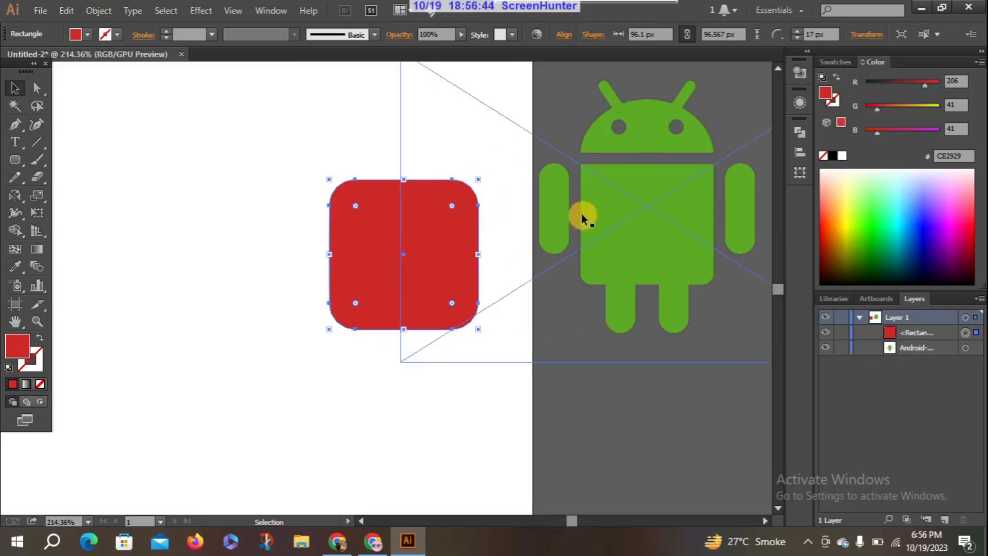
Toggle the Android image's lock, and lock and unlock the whole of Layer 1 as a trial
{"action": "left_click", "coordinate": [841, 348]}
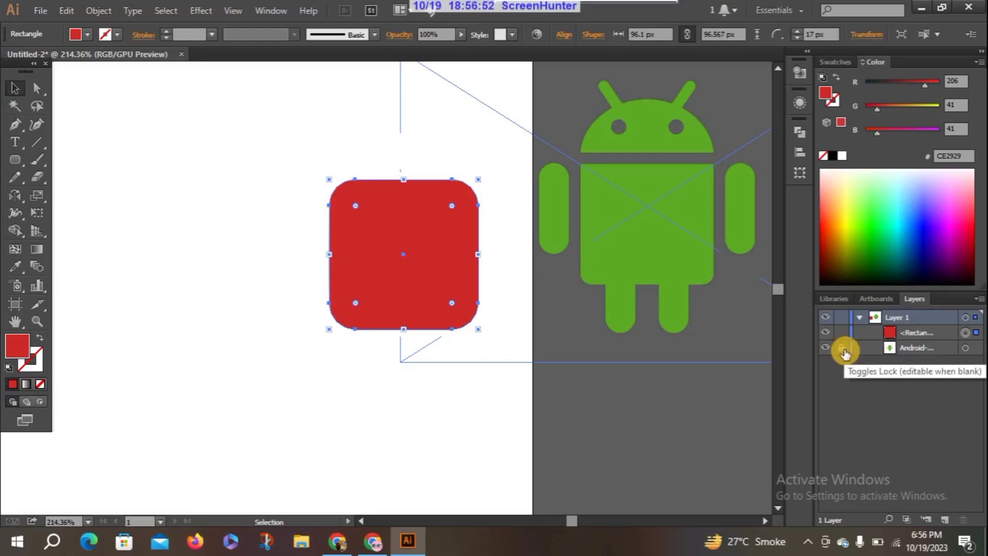
{"action": "left_click", "coordinate": [842, 318]}
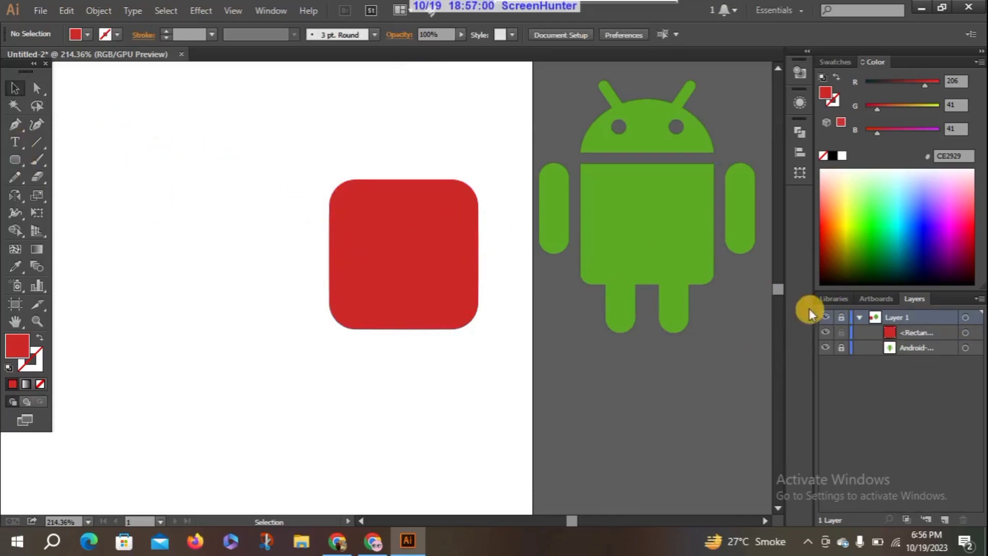
{"action": "left_click", "coordinate": [842, 317]}
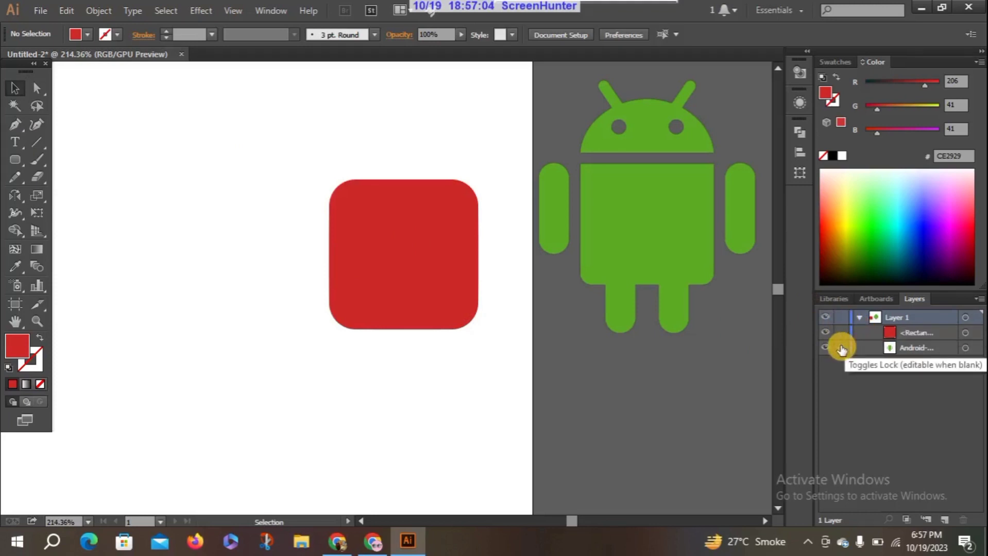
Keep the Android image locked and delete the red rounded rectangle from the artboard
{"action": "left_click", "coordinate": [841, 350]}
{"action": "left_click", "coordinate": [414, 257]}
{"action": "key", "text": "Delete"}
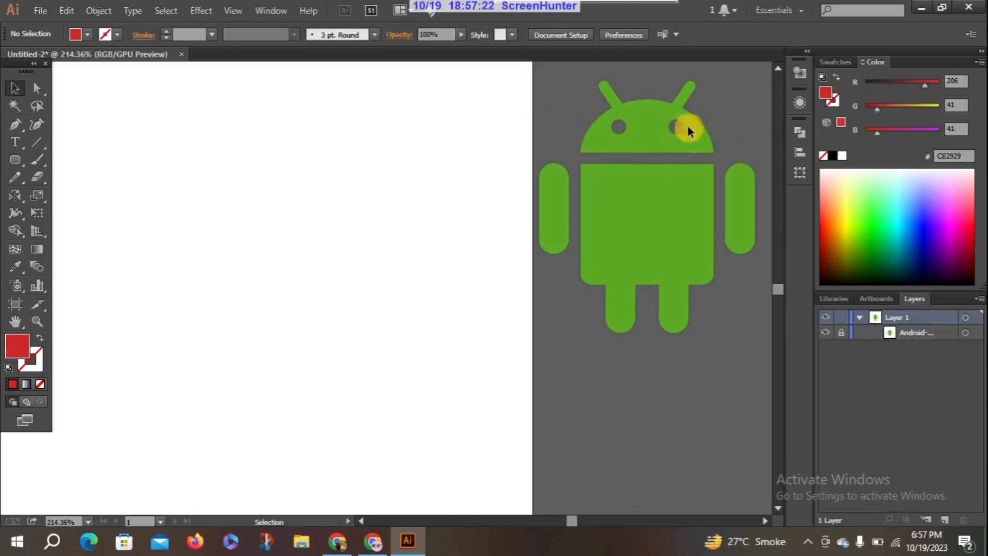
Draw a red circle with the Ellipse tool on the artboard and move it beside the robot's head
{"action": "left_click", "coordinate": [9, 166]}
{"action": "left_click_drag", "start_coordinate": [7, 166], "coordinate": [112, 205]}
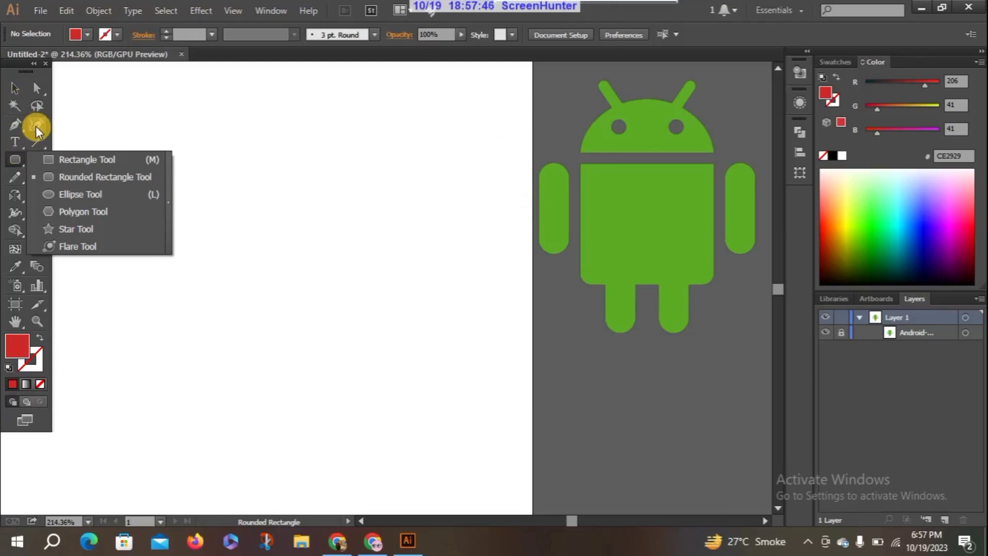
{"action": "left_click", "coordinate": [110, 194]}
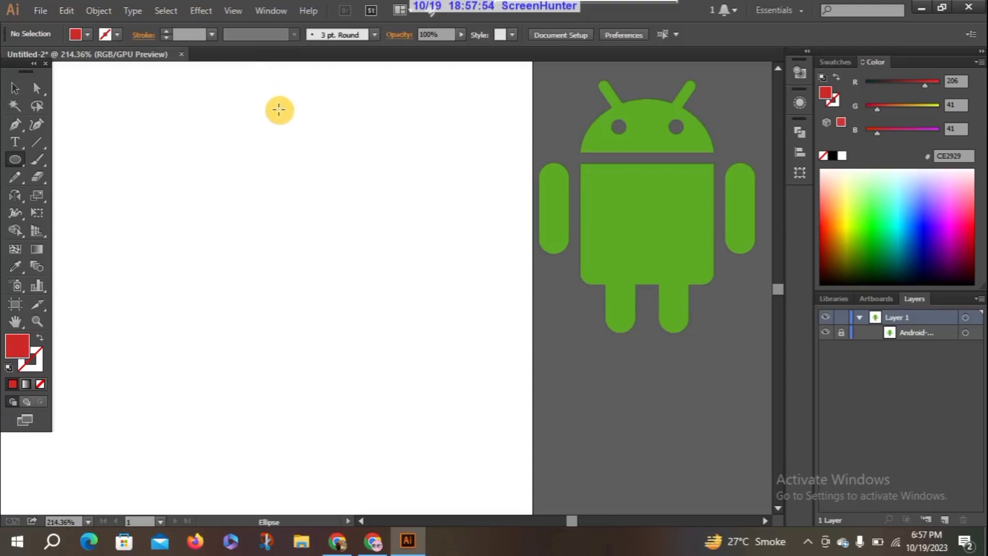
{"action": "left_click_drag", "start_coordinate": [278, 108], "coordinate": [432, 203]}
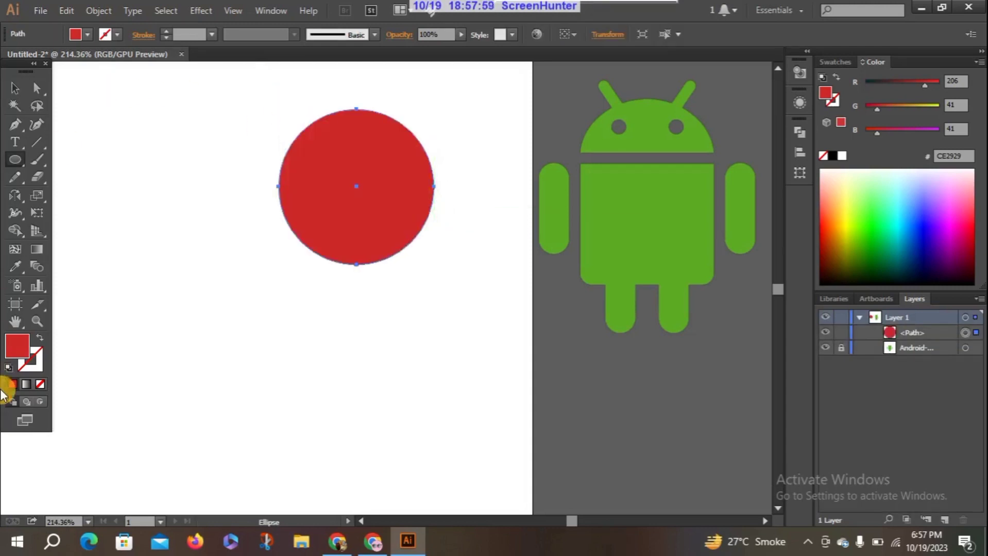
{"action": "left_click", "coordinate": [14, 89]}
{"action": "left_click_drag", "start_coordinate": [352, 166], "coordinate": [385, 141]}
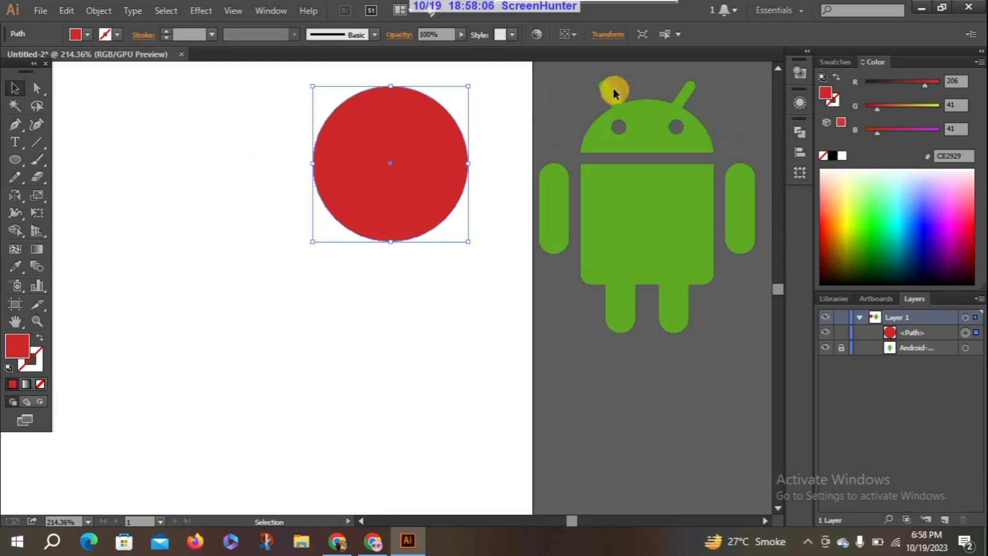
Check the Smart Guides setting and draw a horizontal line segment through the red circle's center, extending past both sides
{"action": "left_click", "coordinate": [35, 143]}
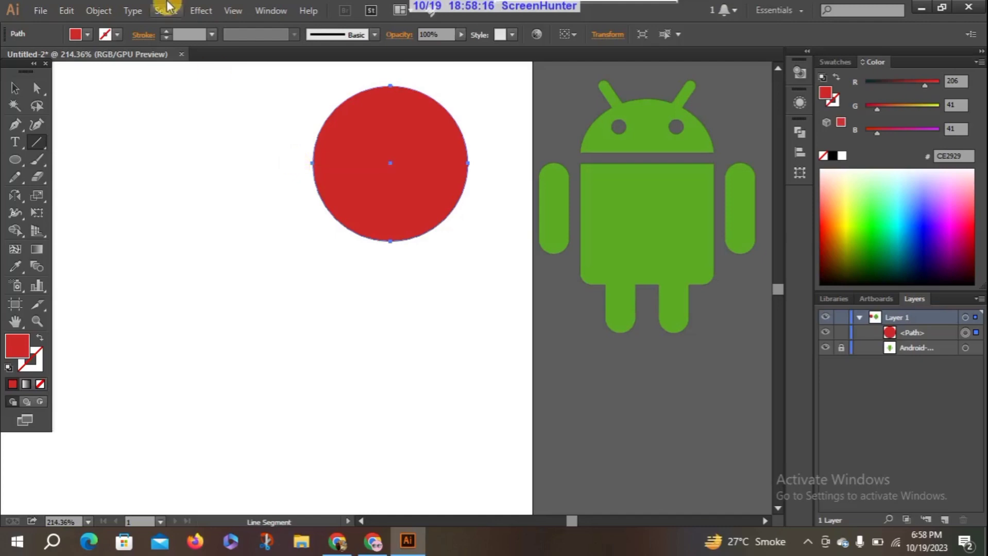
{"action": "left_click", "coordinate": [230, 15]}
{"action": "left_click", "coordinate": [315, 467]}
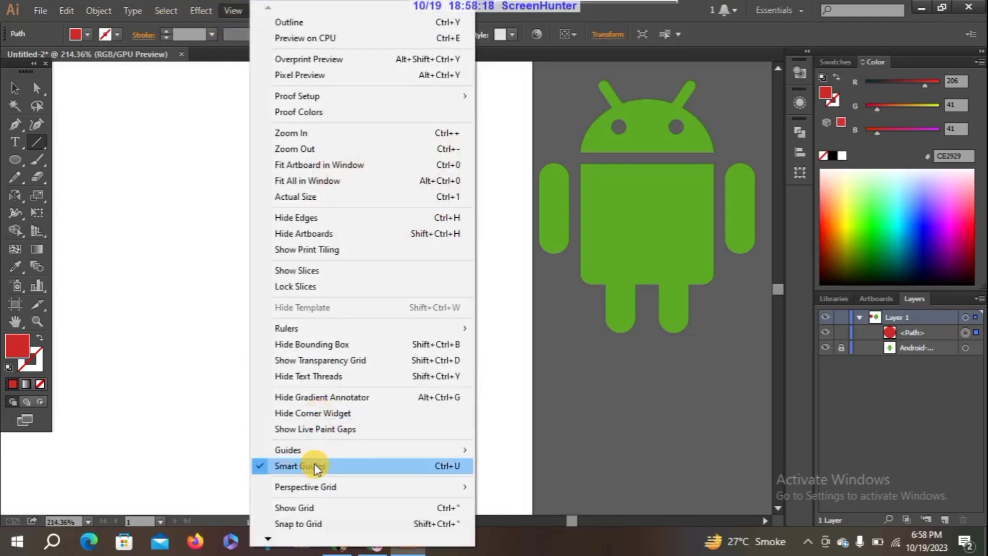
{"action": "left_click", "coordinate": [156, 145]}
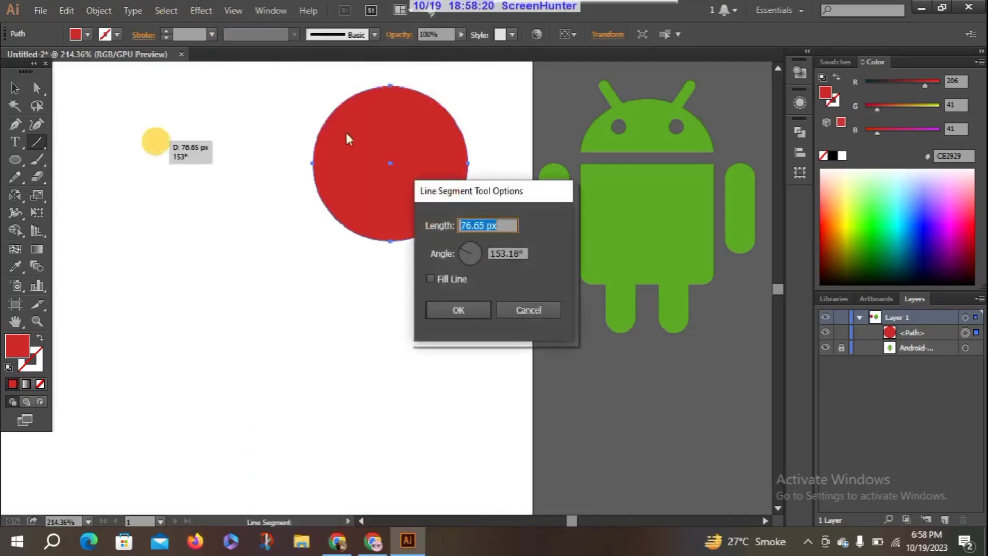
{"action": "left_click", "coordinate": [156, 143]}
{"action": "left_click", "coordinate": [530, 310]}
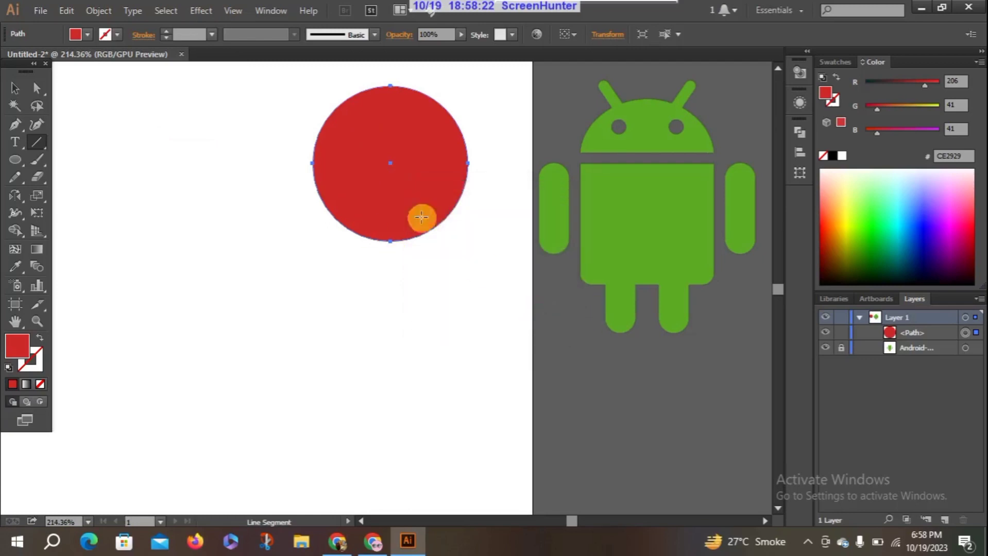
{"action": "left_click_drag", "start_coordinate": [390, 163], "coordinate": [306, 164]}
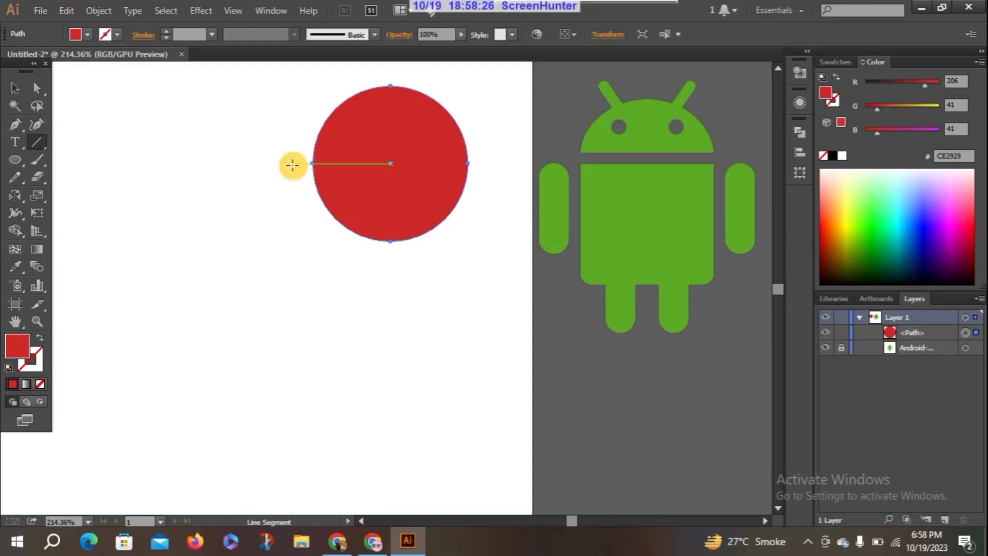
{"action": "left_click_drag", "start_coordinate": [292, 164], "coordinate": [485, 165]}
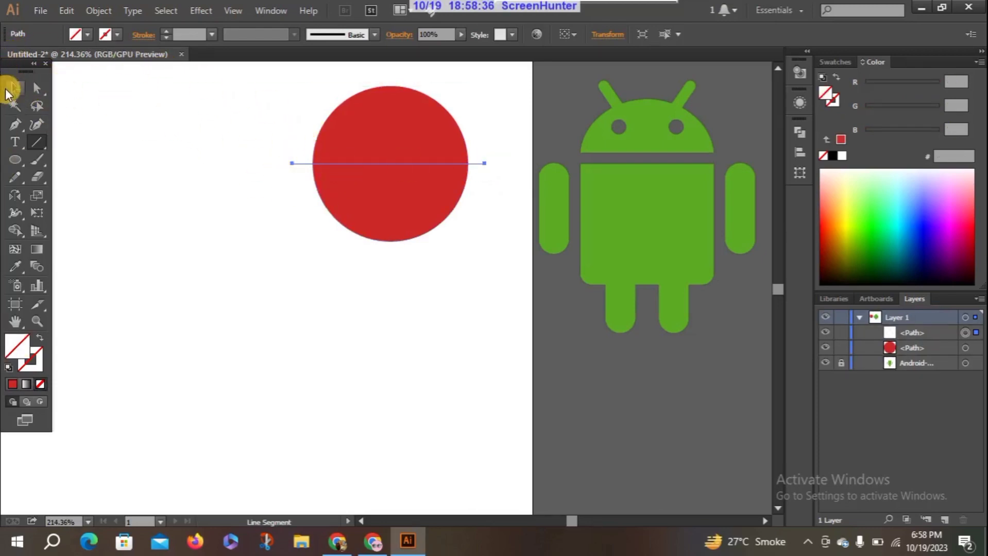
Select the circle and the line together and split the circle into two halves with the Pathfinder Divide operation
{"action": "left_click", "coordinate": [15, 88]}
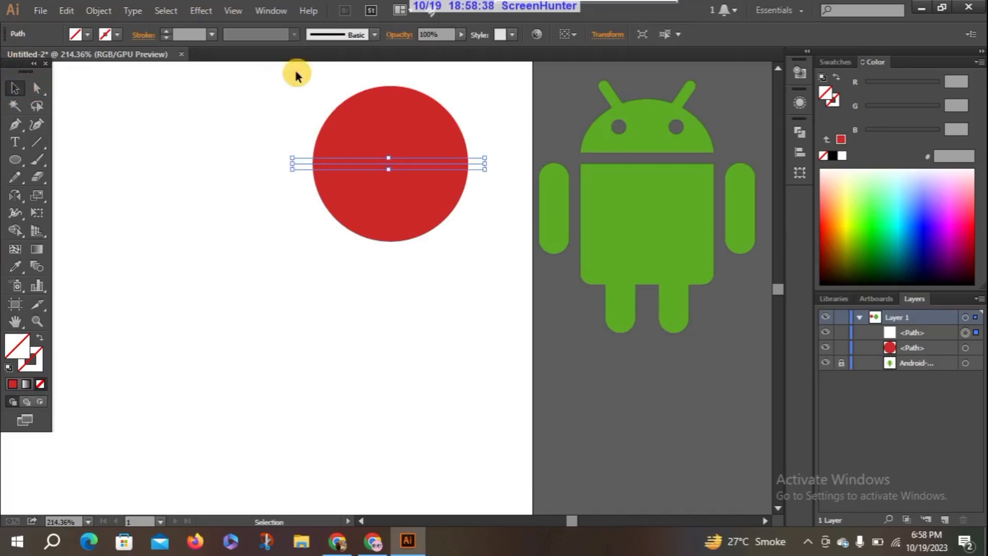
{"action": "left_click_drag", "start_coordinate": [281, 66], "coordinate": [473, 269]}
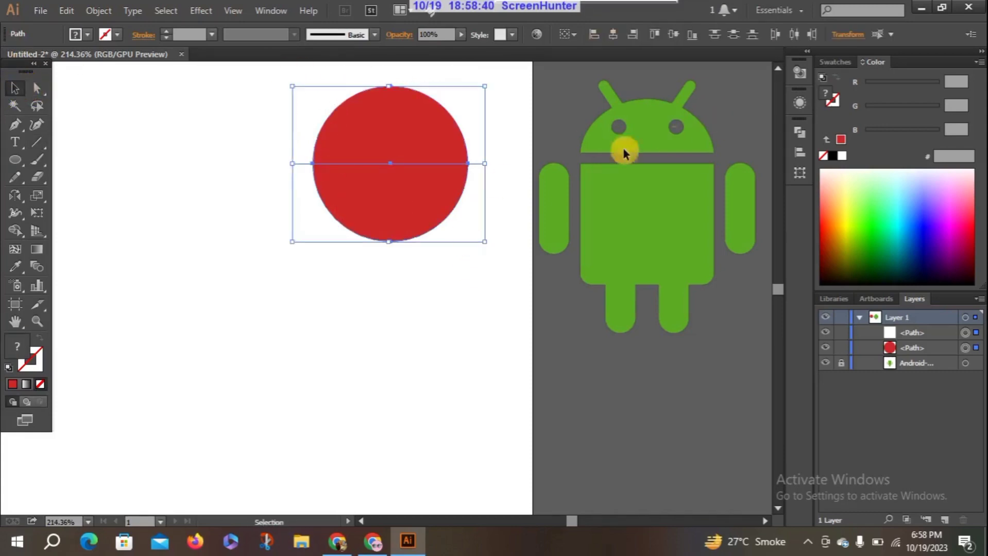
{"action": "left_click", "coordinate": [799, 152]}
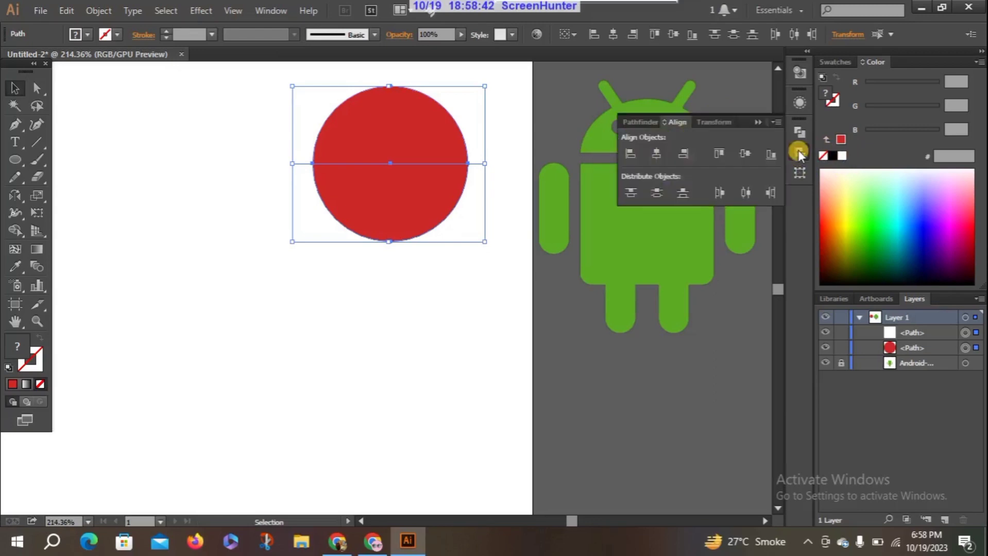
{"action": "left_click", "coordinate": [638, 122]}
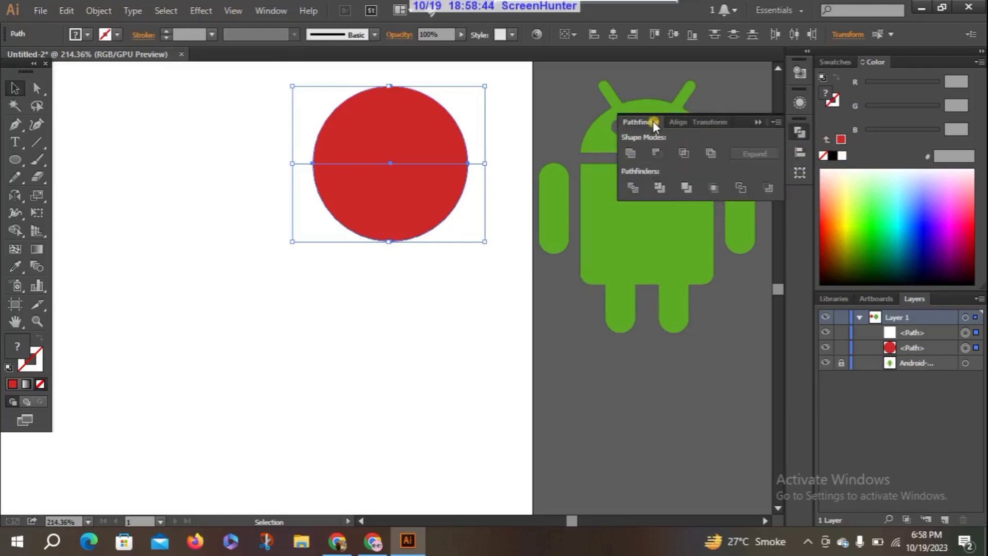
{"action": "left_click", "coordinate": [633, 194]}
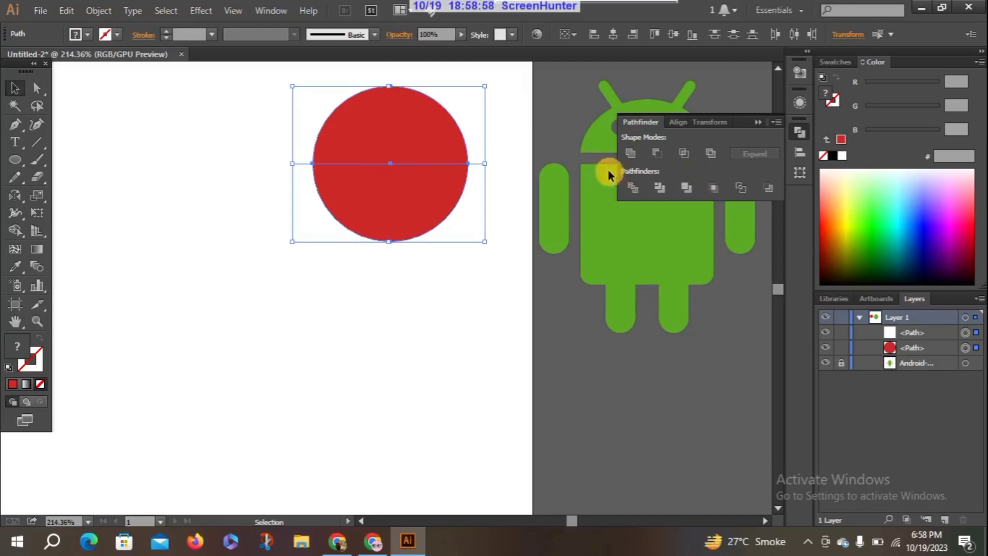
{"action": "left_click", "coordinate": [633, 188]}
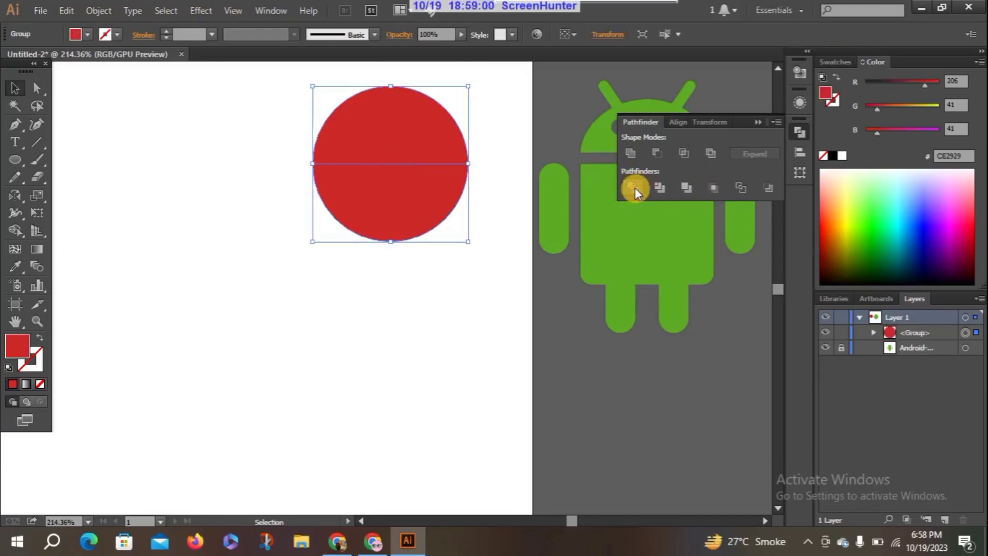
Ungroup the divided circle, pull the lower half away and delete it, keeping the upper half circle selected
{"action": "right_click", "coordinate": [333, 135]}
{"action": "left_click", "coordinate": [375, 216]}
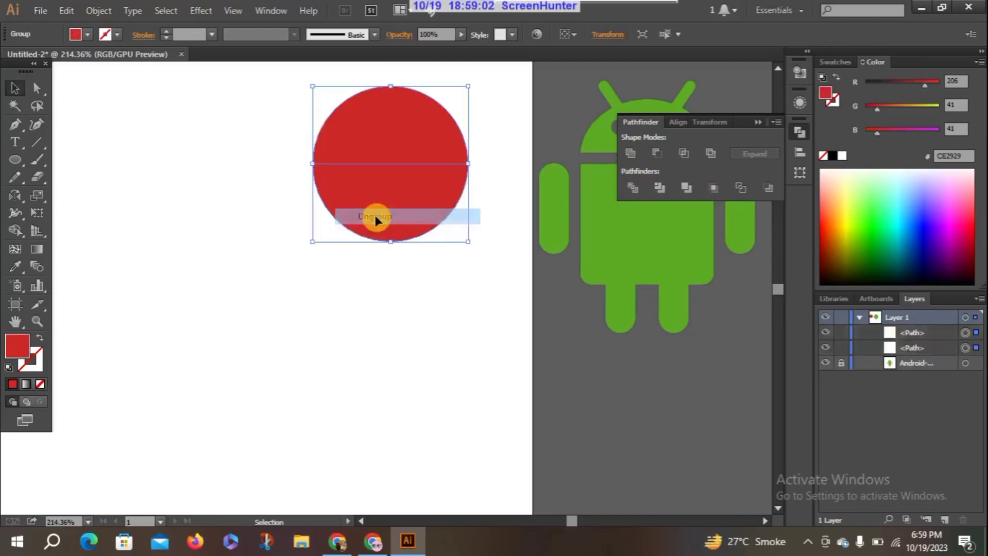
{"action": "left_click", "coordinate": [202, 144]}
{"action": "left_click_drag", "start_coordinate": [359, 187], "coordinate": [361, 262]}
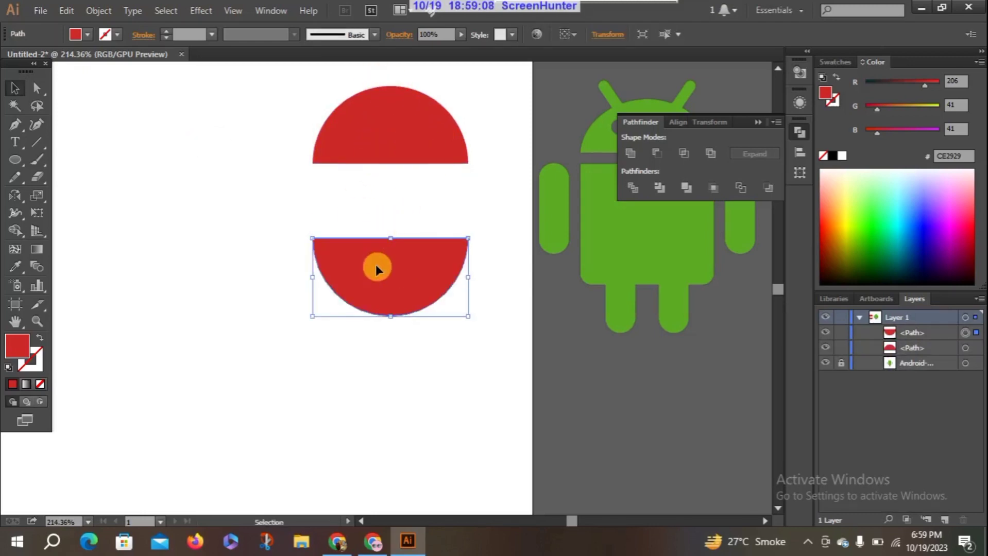
{"action": "key", "text": "Delete"}
{"action": "left_click", "coordinate": [363, 124]}
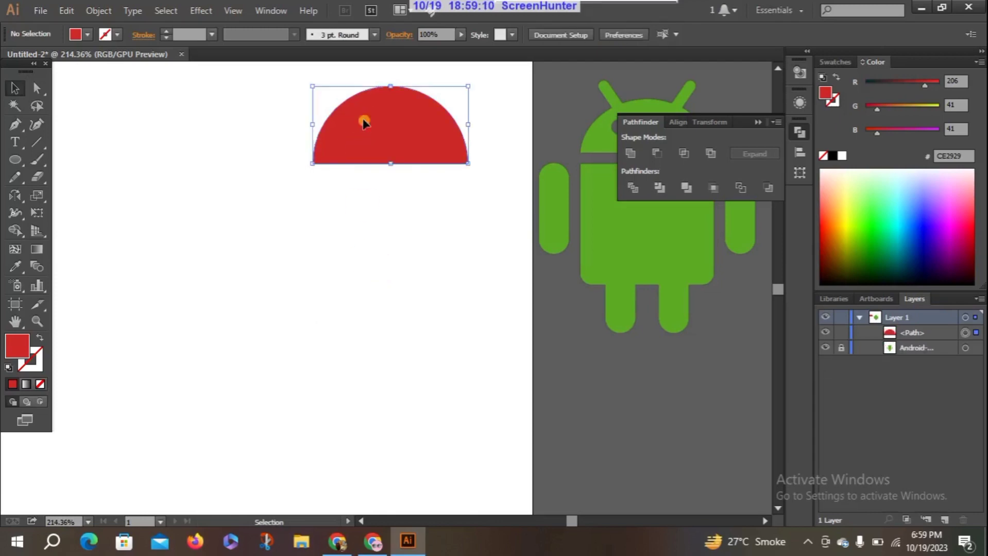
{"action": "left_click", "coordinate": [758, 123]}
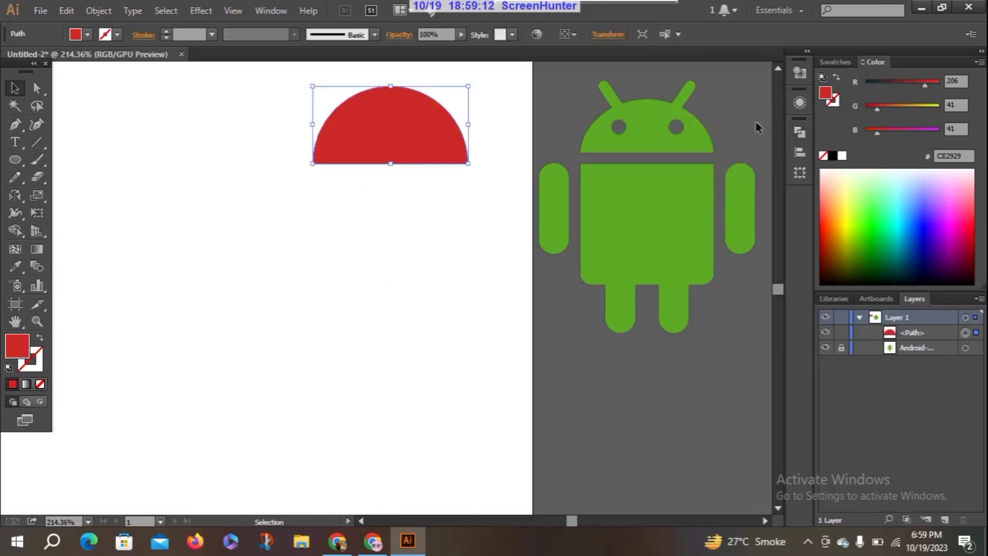
{"action": "left_click", "coordinate": [426, 135]}
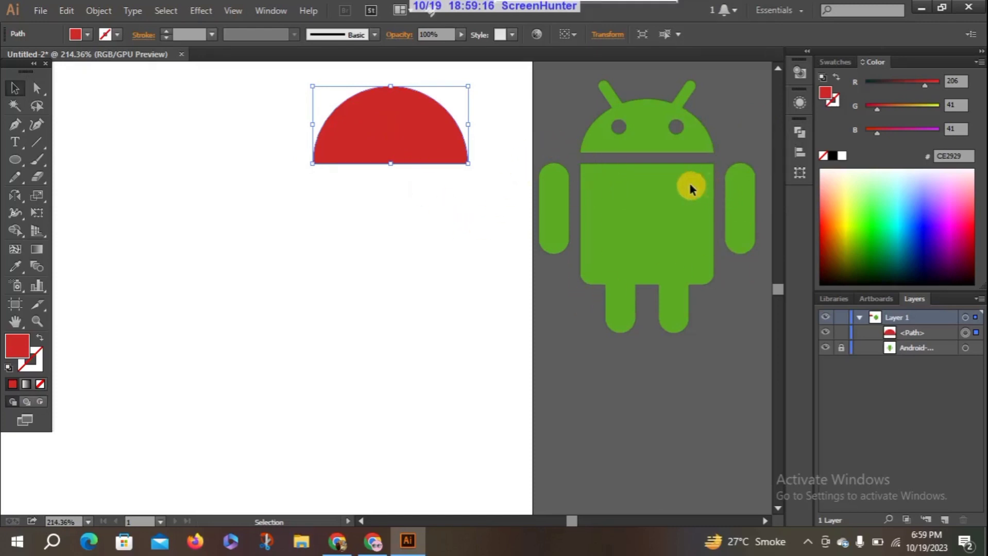
Draw a red rectangle about 100 by 89 px just below the half circle, matching its width, as the robot's body
{"action": "left_click_drag", "start_coordinate": [15, 161], "coordinate": [78, 164]}
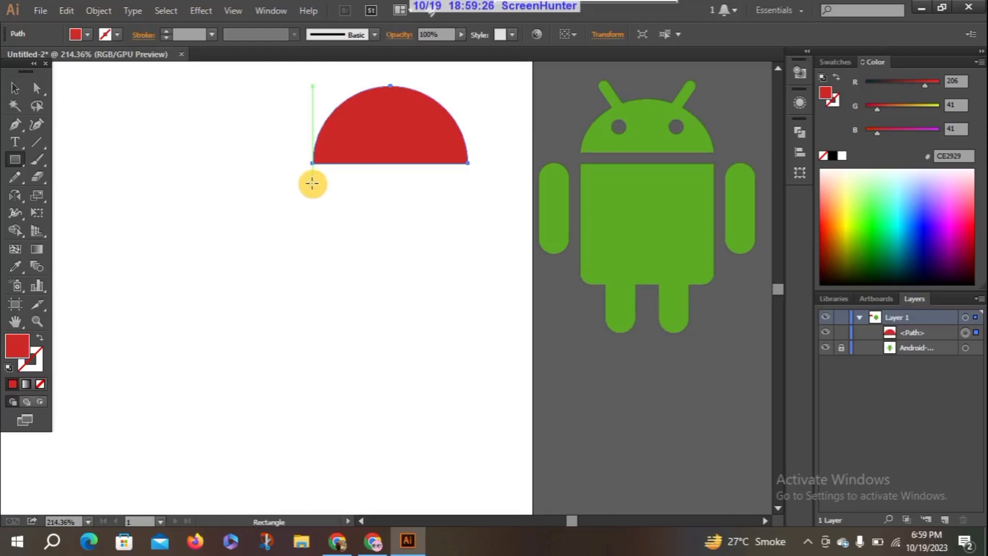
{"action": "left_click_drag", "start_coordinate": [312, 183], "coordinate": [467, 321]}
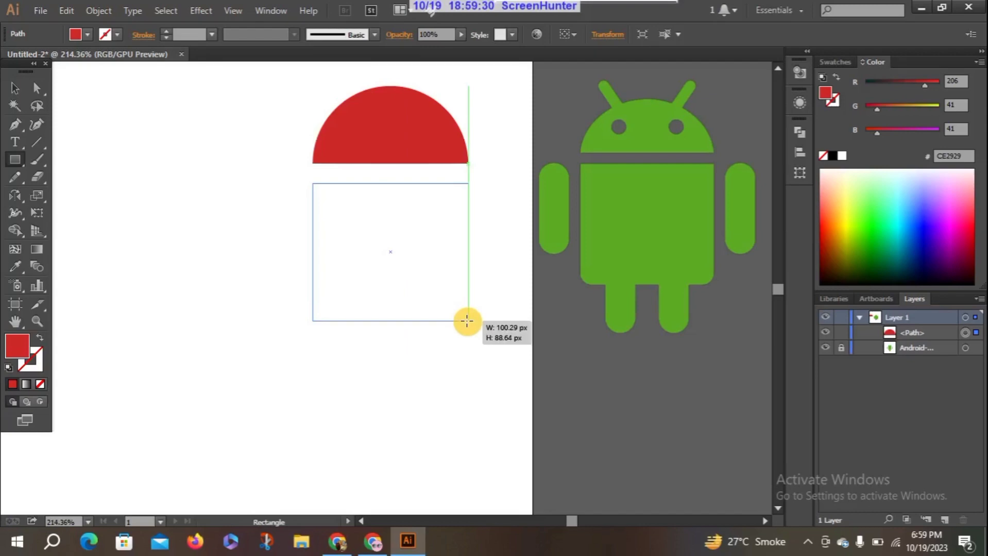
{"action": "left_click_drag", "start_coordinate": [467, 321], "coordinate": [466, 321]}
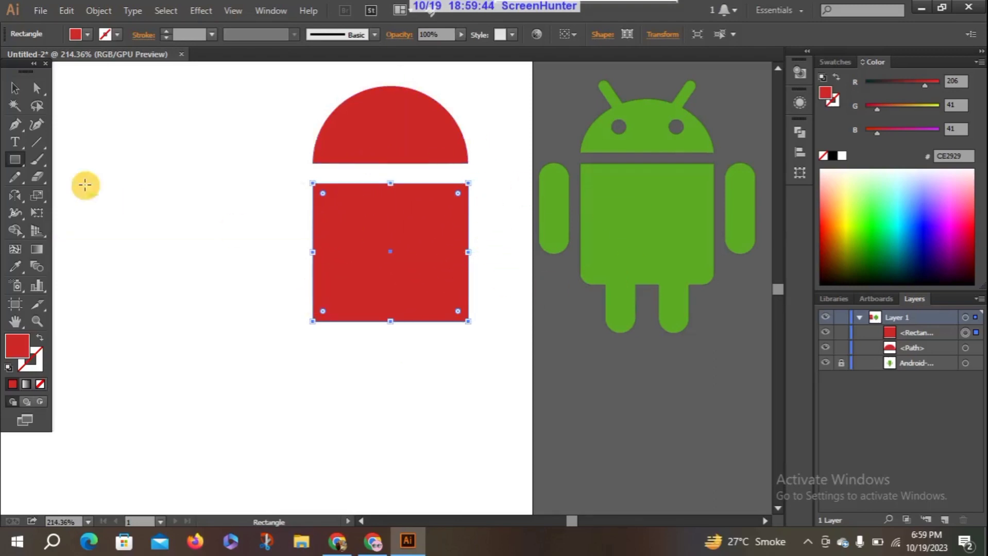
{"action": "left_click", "coordinate": [15, 88]}
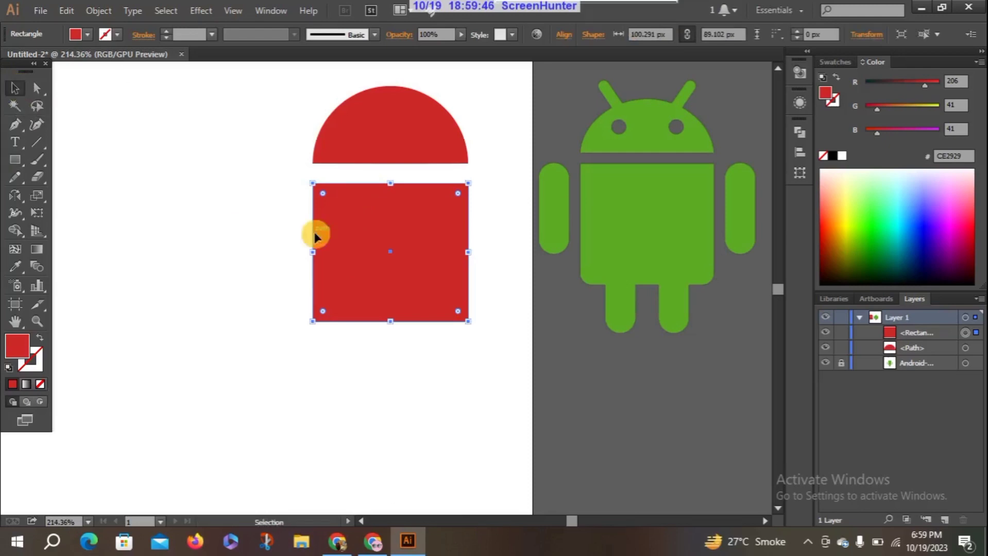
{"action": "left_click", "coordinate": [341, 282]}
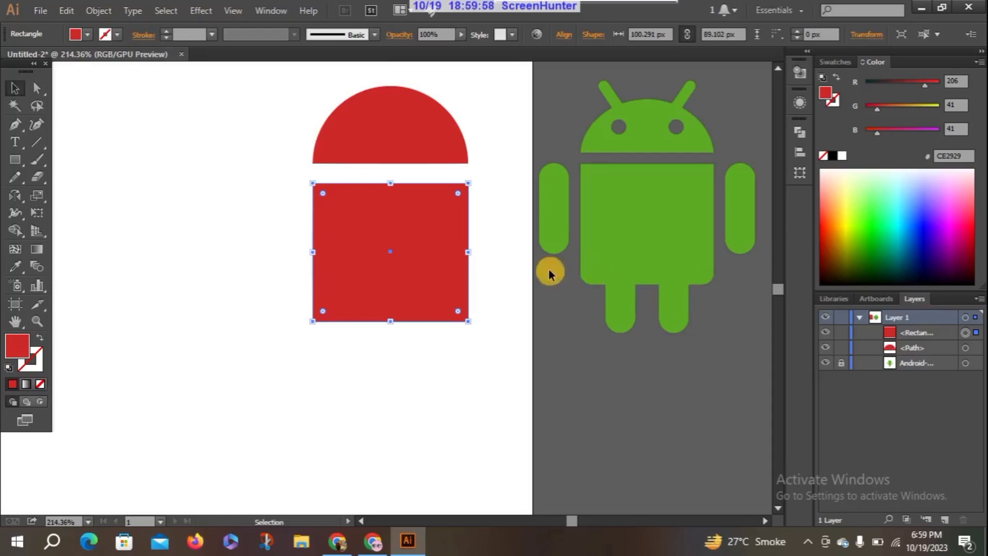
{"action": "left_click", "coordinate": [294, 335]}
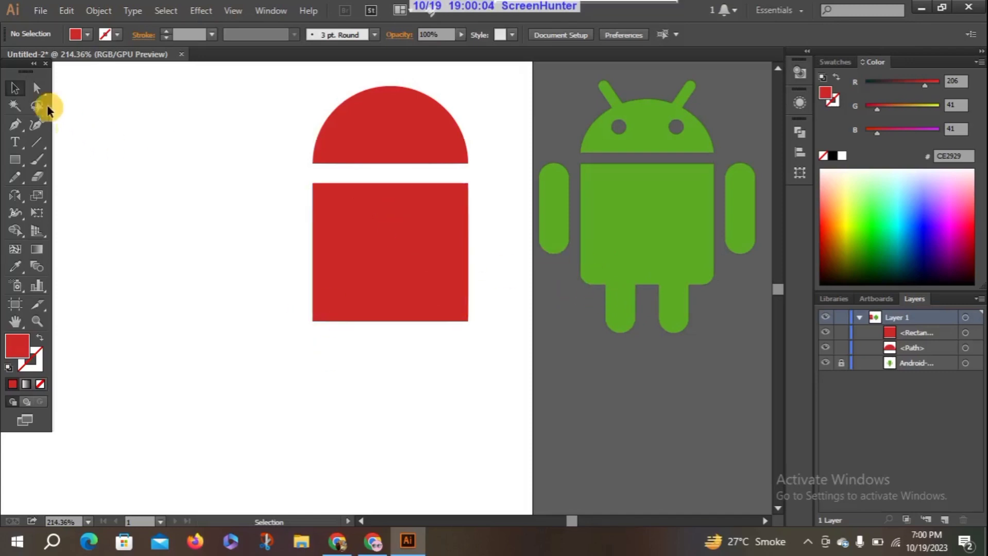
Try rounding all four corners of the body rectangle together with the Direct Selection tool, and undo the rounding
{"action": "left_click", "coordinate": [37, 88]}
{"action": "left_click", "coordinate": [327, 316]}
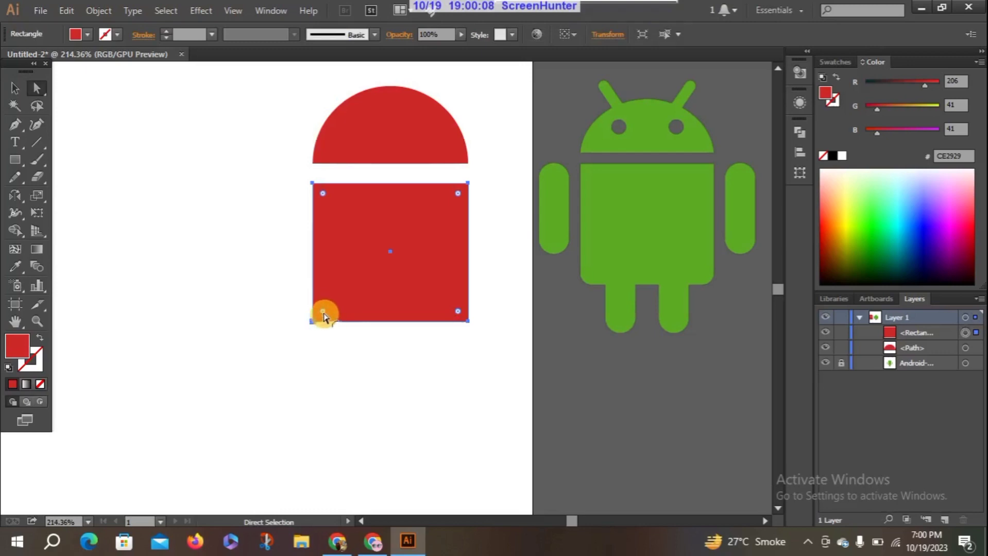
{"action": "left_click_drag", "start_coordinate": [324, 312], "coordinate": [334, 305]}
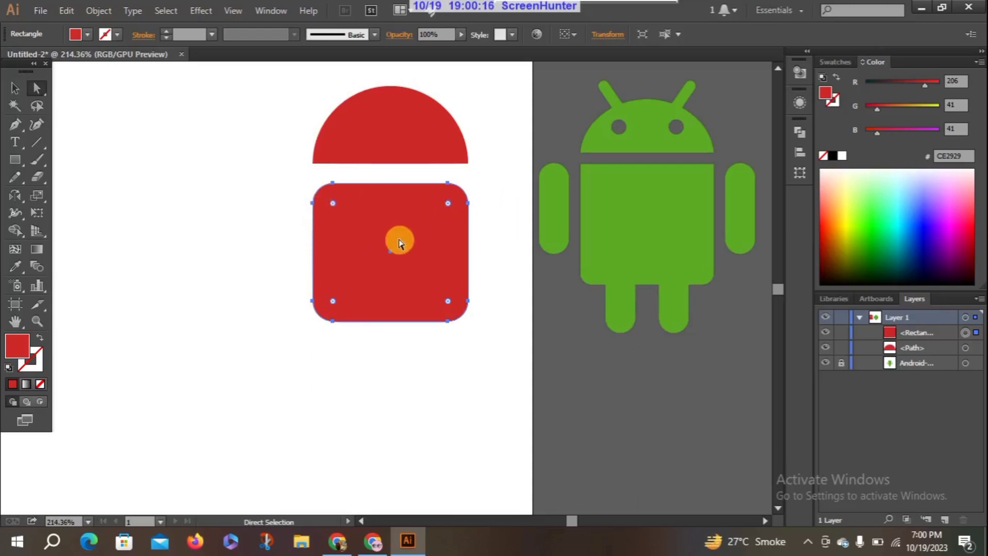
{"action": "key", "text": "ctrl+z"}
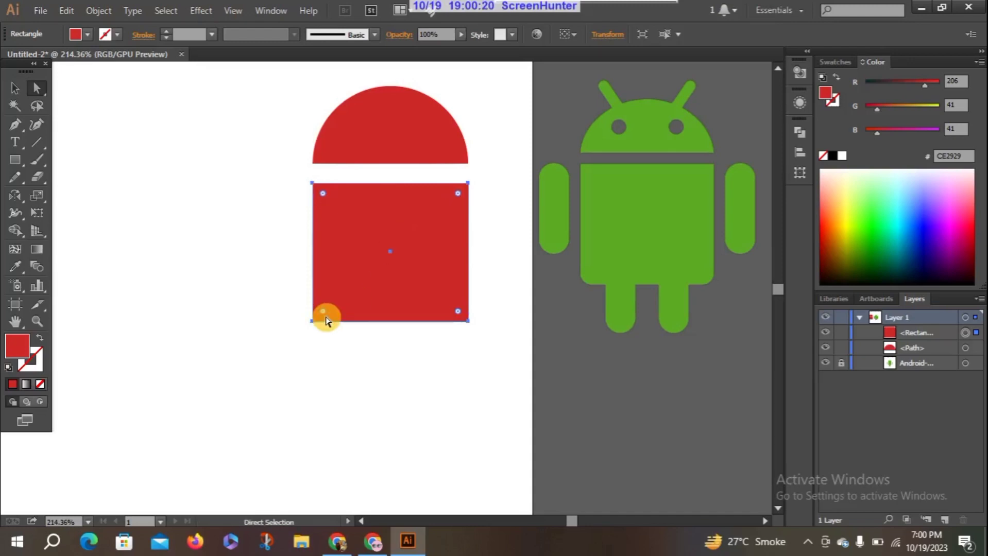
Try rounding only the two lower corners of the body rectangle freehand, and undo the rounding
{"action": "left_click_drag", "start_coordinate": [287, 298], "coordinate": [513, 342]}
{"action": "left_click_drag", "start_coordinate": [320, 308], "coordinate": [340, 299]}
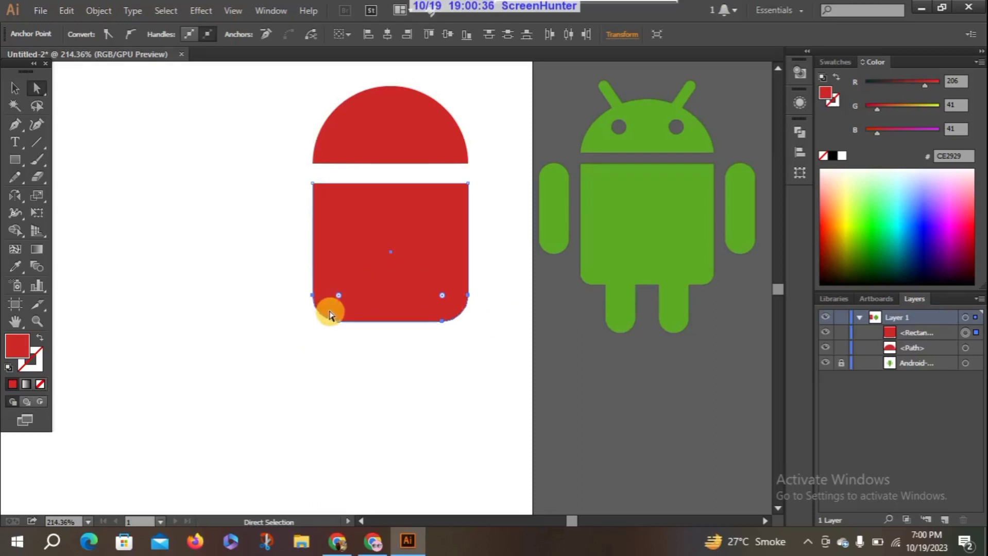
{"action": "key", "text": "ctrl+z"}
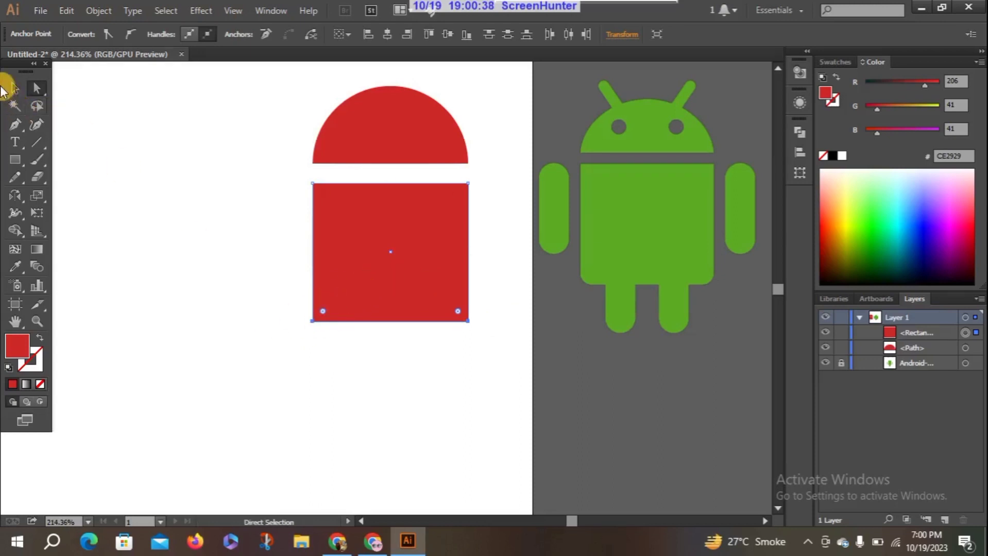
Try giving the body rectangle's lower corners a Round corner type with a 24 px radius, and undo it
{"action": "left_click", "coordinate": [327, 313]}
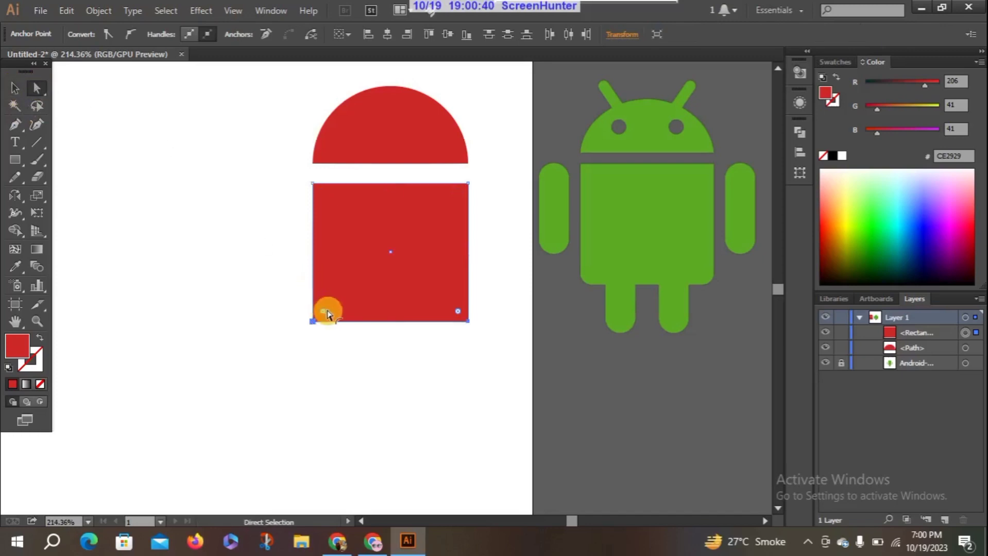
{"action": "double_click", "coordinate": [327, 312]}
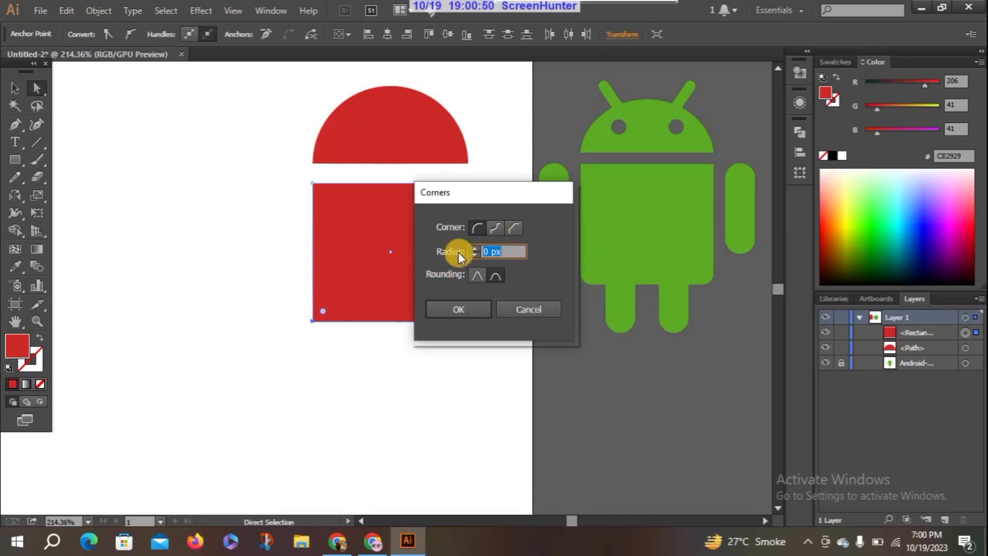
{"action": "left_click", "coordinate": [489, 250]}
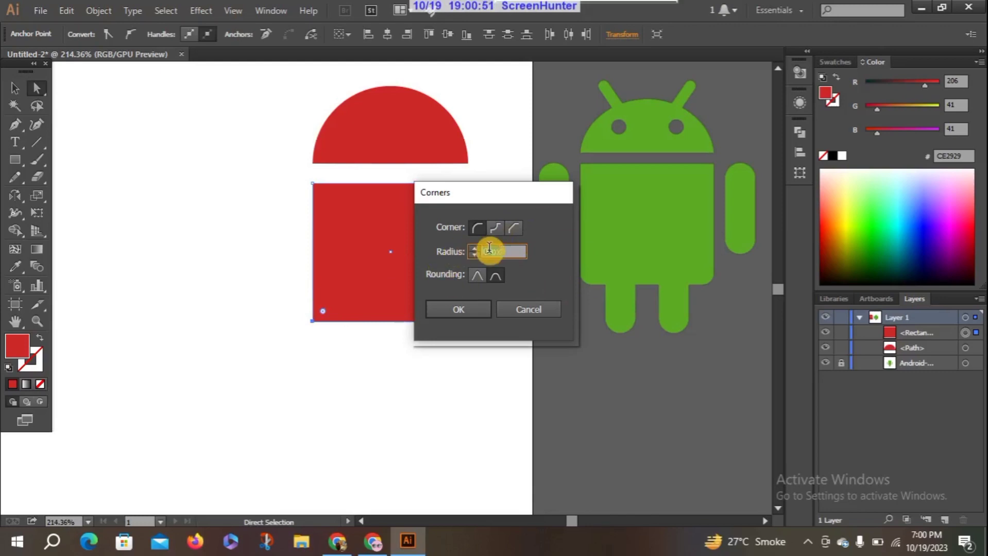
{"action": "left_click", "coordinate": [511, 232]}
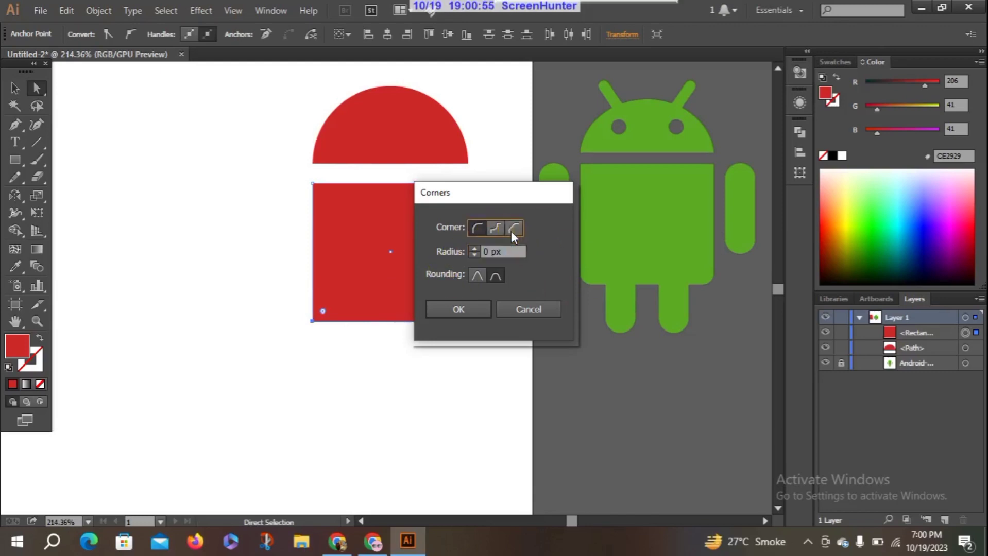
{"action": "left_click", "coordinate": [481, 229]}
{"action": "double_click", "coordinate": [495, 253]}
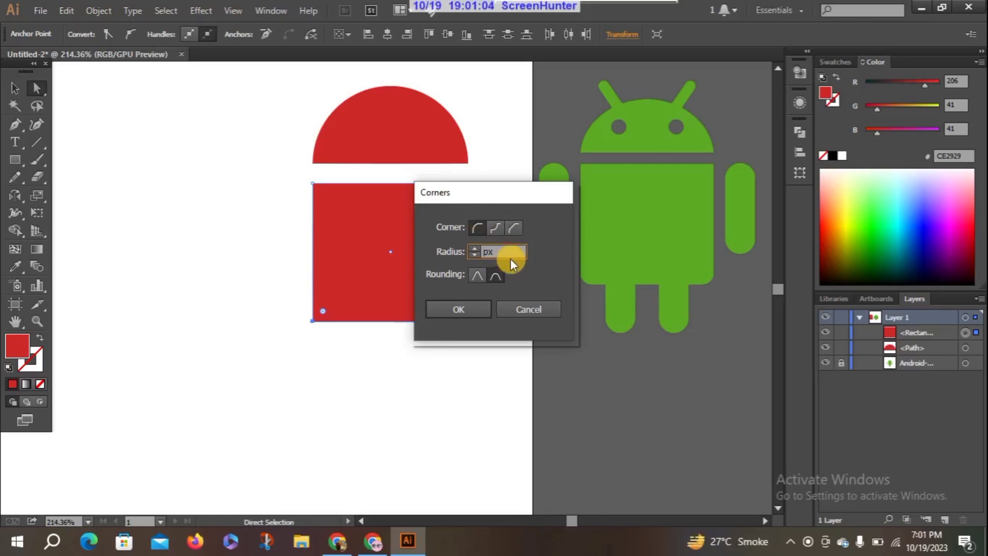
{"action": "type", "text": "24"}
{"action": "left_click", "coordinate": [452, 309]}
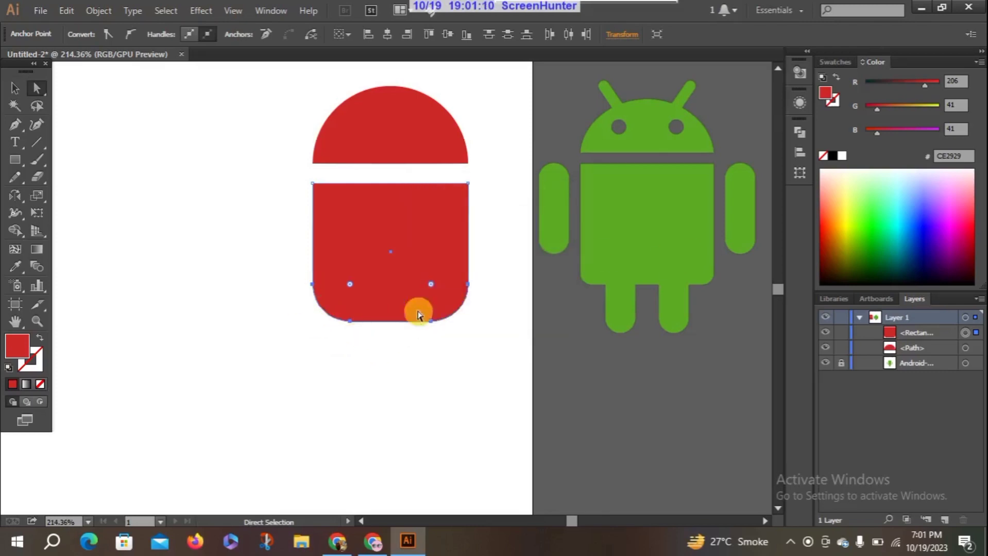
{"action": "key", "text": "ctrl+z"}
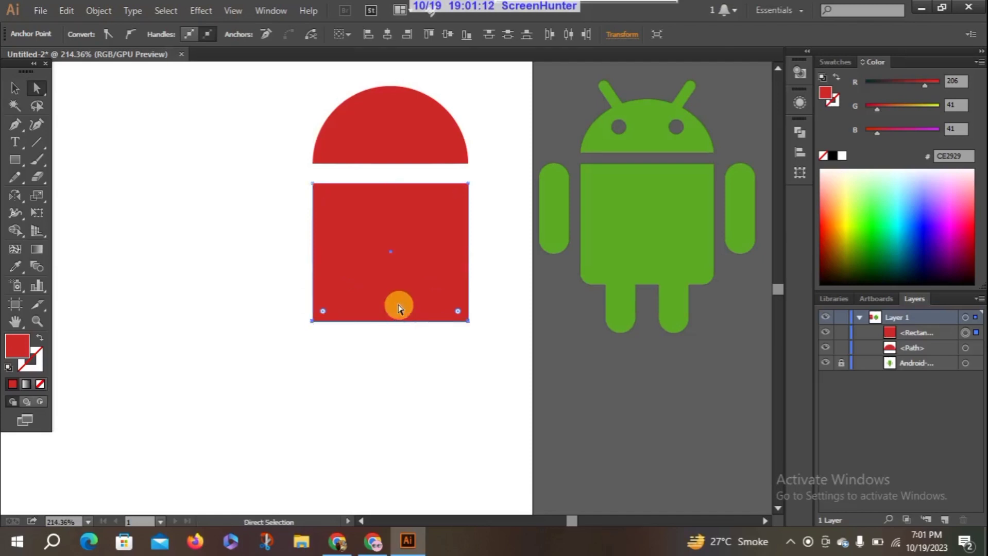
Select the whole body rectangle and open its Transform settings with the rectangle corner properties
{"action": "left_click", "coordinate": [15, 88]}
{"action": "left_click", "coordinate": [336, 284]}
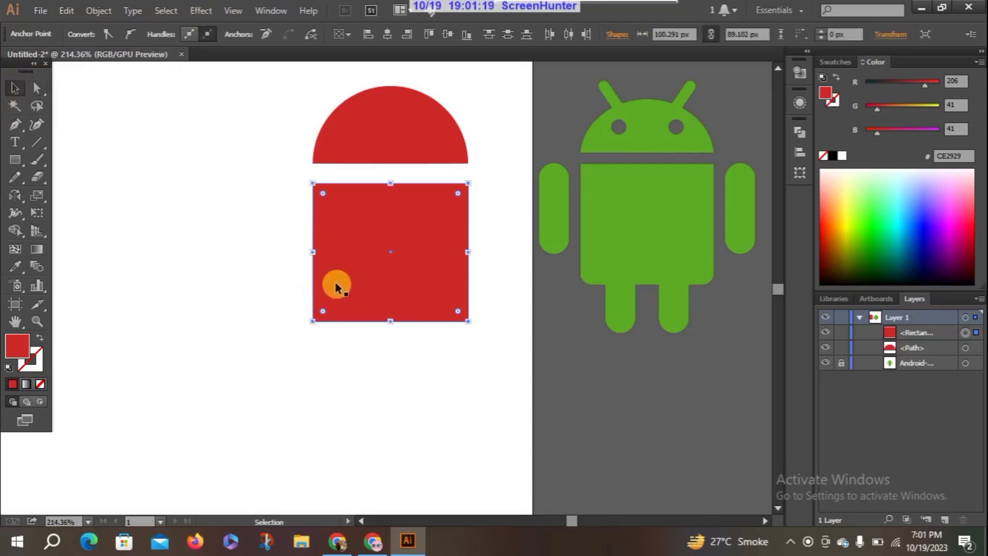
{"action": "double_click", "coordinate": [323, 311]}
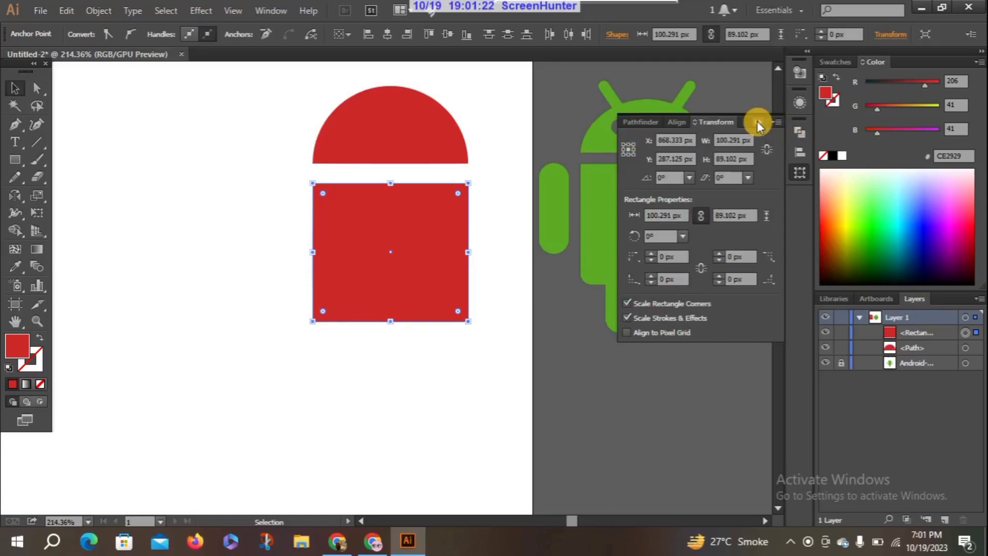
{"action": "left_click", "coordinate": [233, 10]}
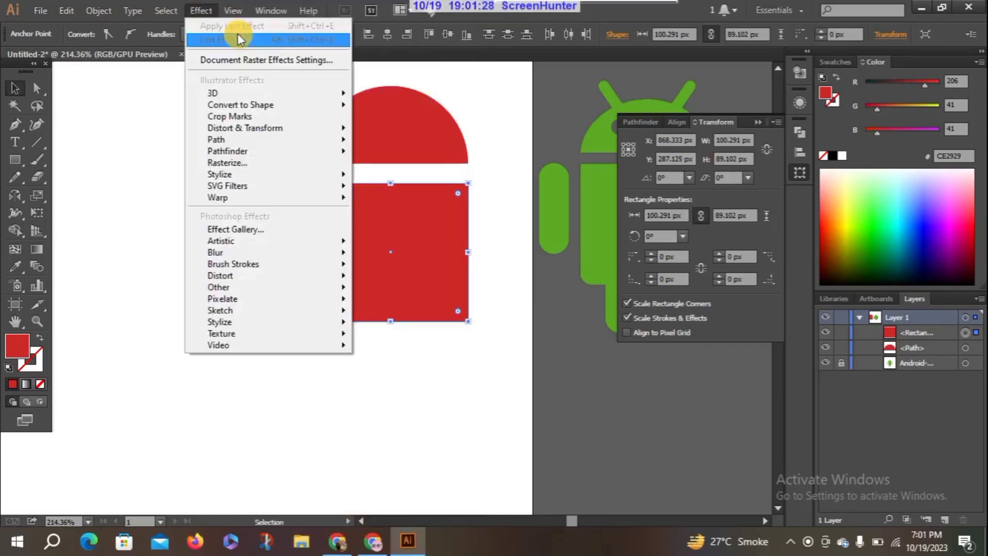
{"action": "left_click", "coordinate": [240, 10]}
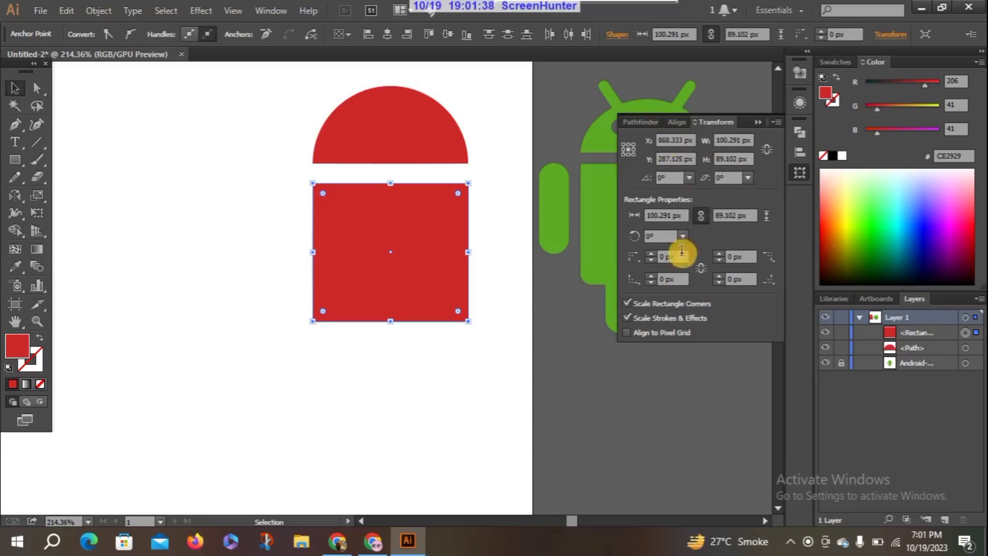
{"action": "left_click", "coordinate": [695, 220]}
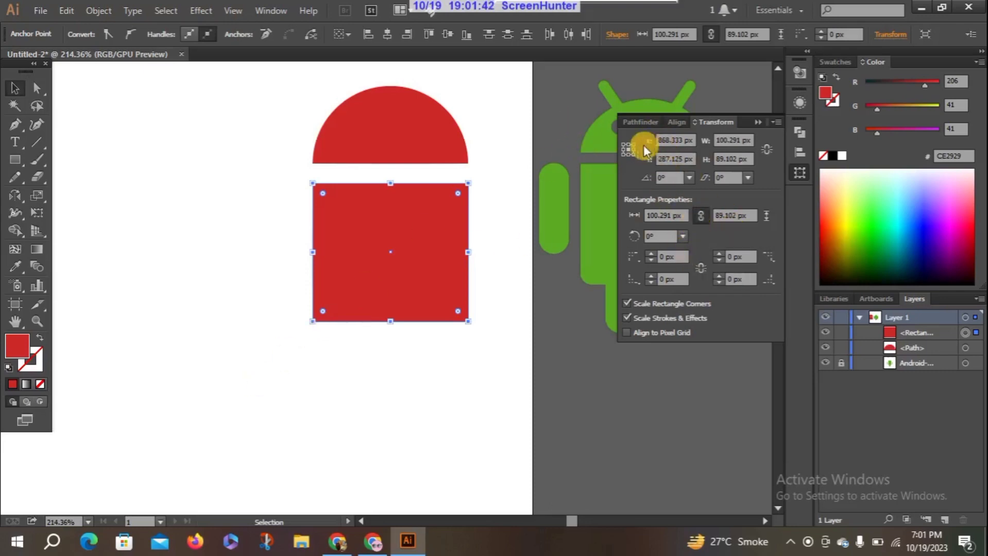
{"action": "left_click", "coordinate": [676, 145]}
{"action": "left_click", "coordinate": [732, 159]}
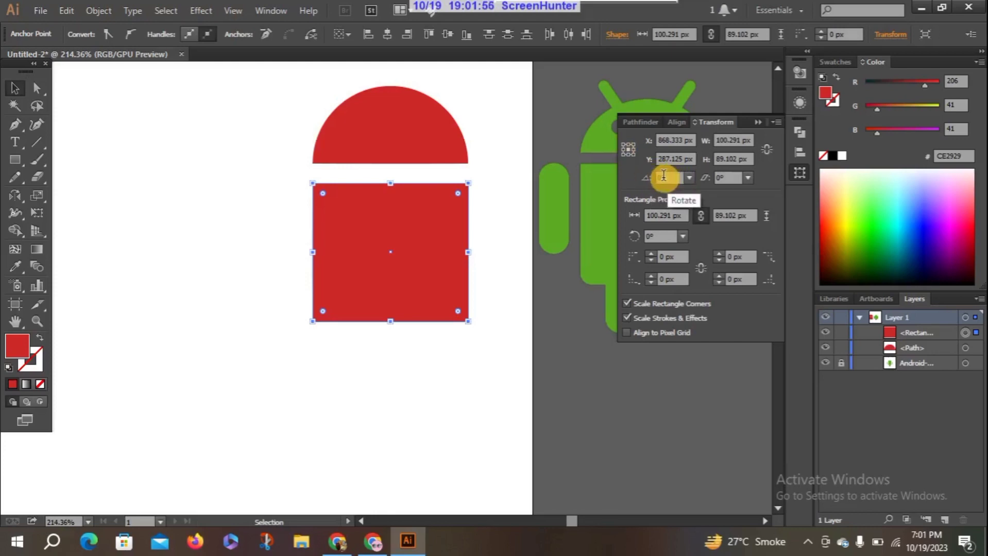
Try rotating the body rectangle by 60° about its center, and restore its upright orientation
{"action": "left_click", "coordinate": [690, 178]}
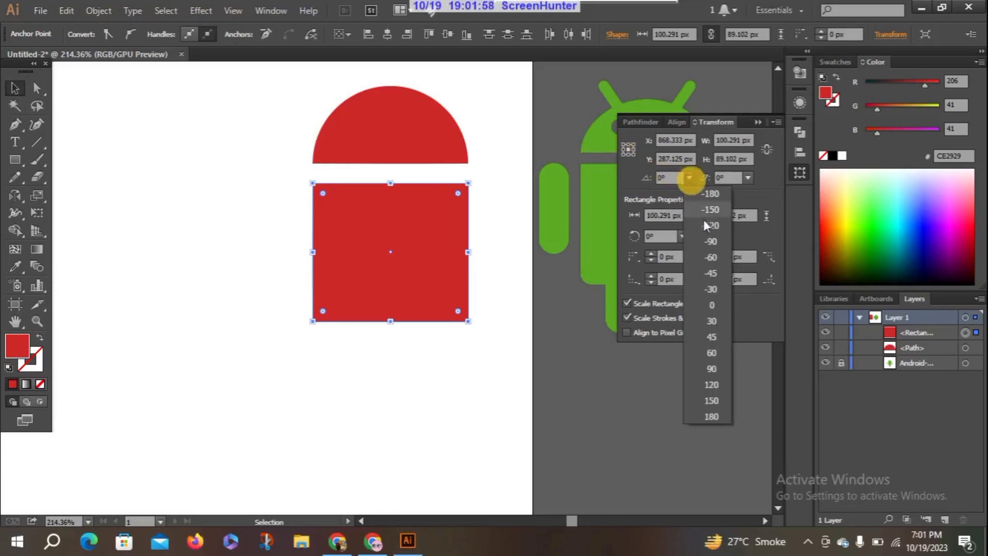
{"action": "left_click", "coordinate": [718, 353]}
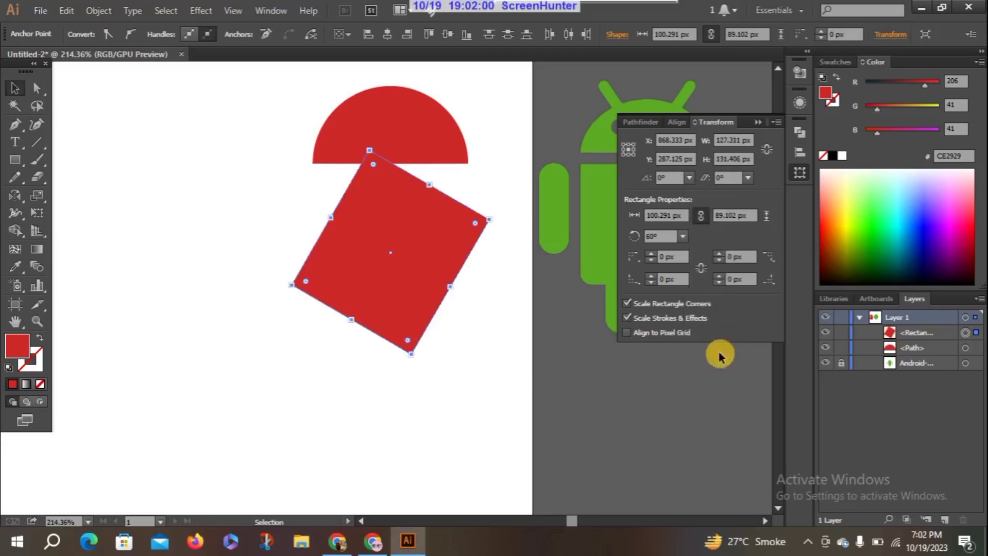
{"action": "left_click", "coordinate": [689, 178]}
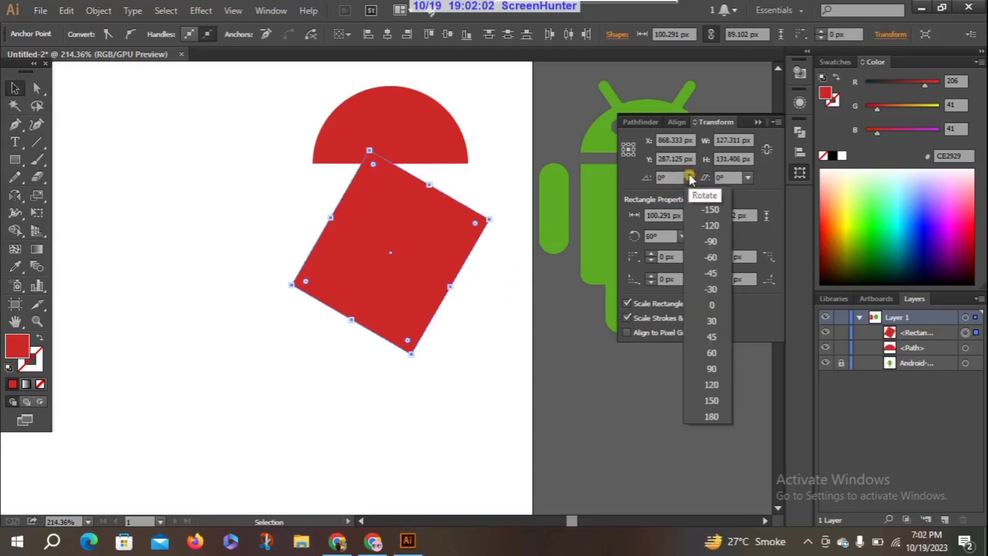
{"action": "left_click", "coordinate": [705, 299]}
{"action": "left_click", "coordinate": [689, 178]}
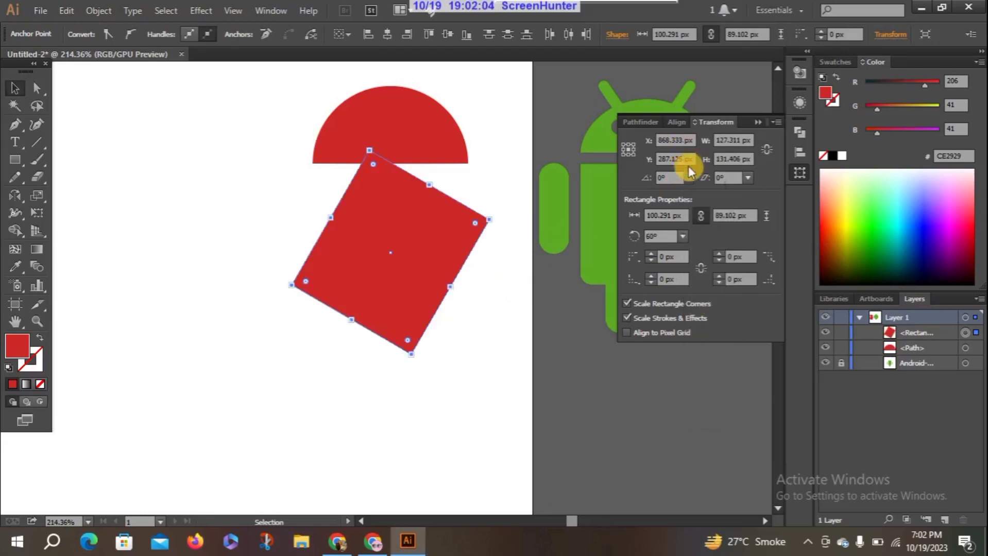
{"action": "left_click", "coordinate": [709, 304]}
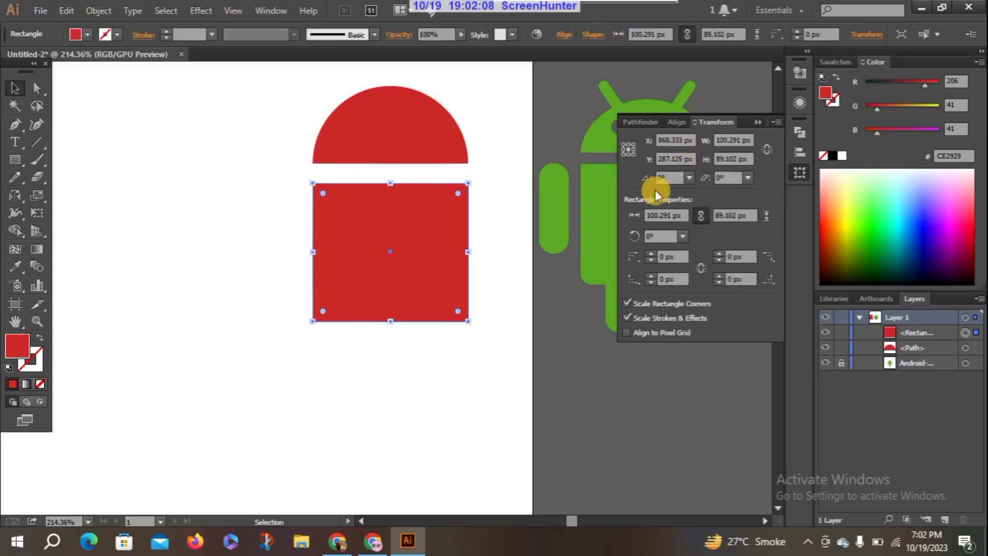
Try rotating the body rectangle by 45° about its lower-right reference point, reset the reference point to the center and undo the rotation
{"action": "left_click", "coordinate": [633, 154]}
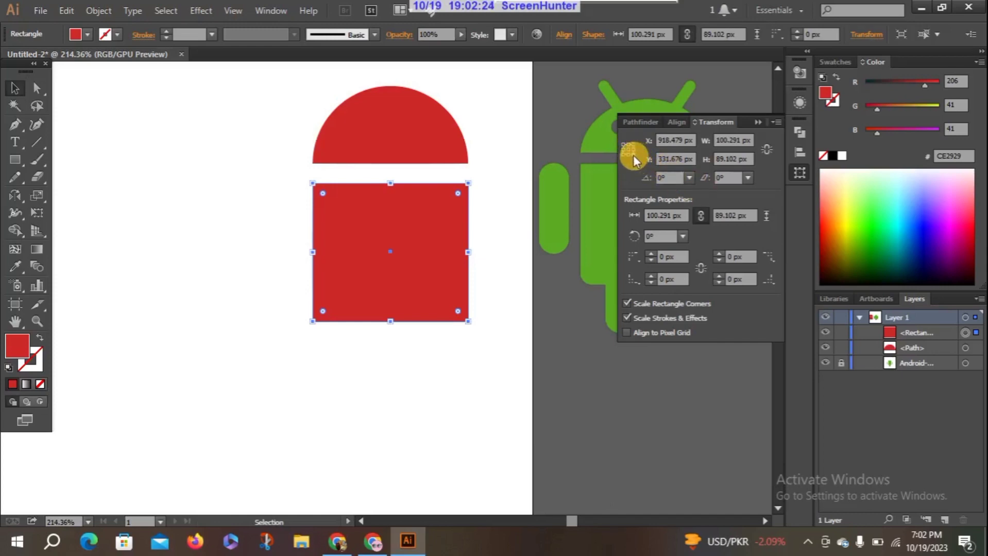
{"action": "left_click", "coordinate": [689, 177]}
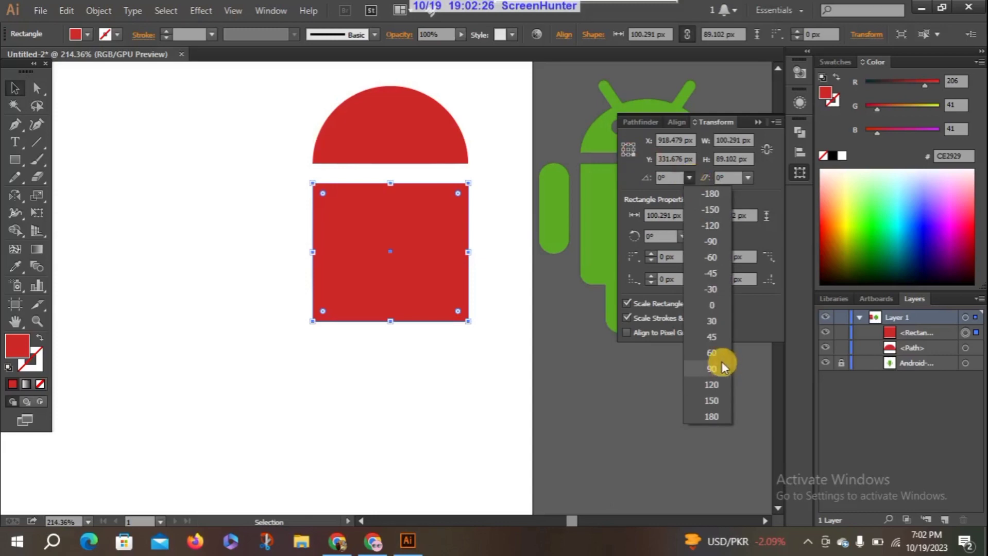
{"action": "left_click", "coordinate": [716, 340]}
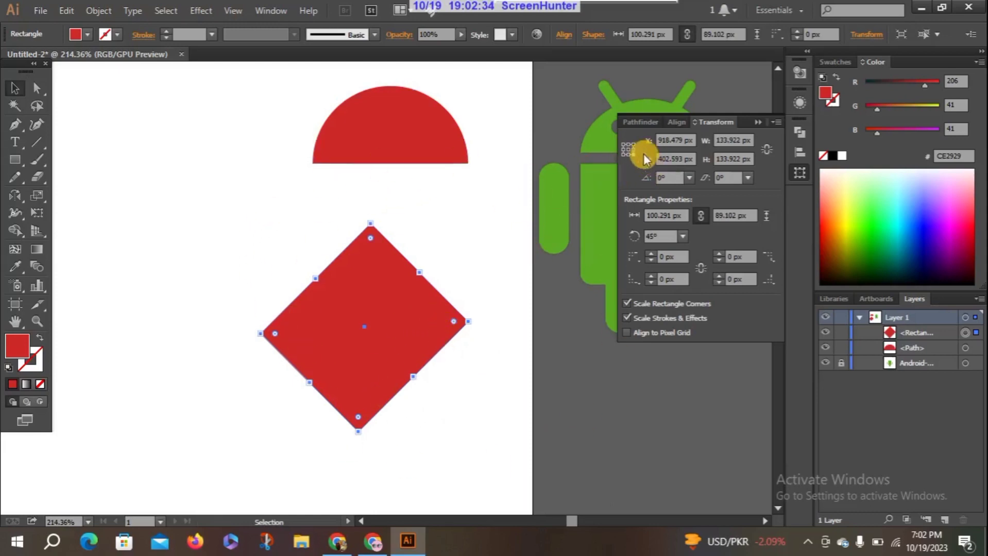
{"action": "left_click", "coordinate": [628, 146]}
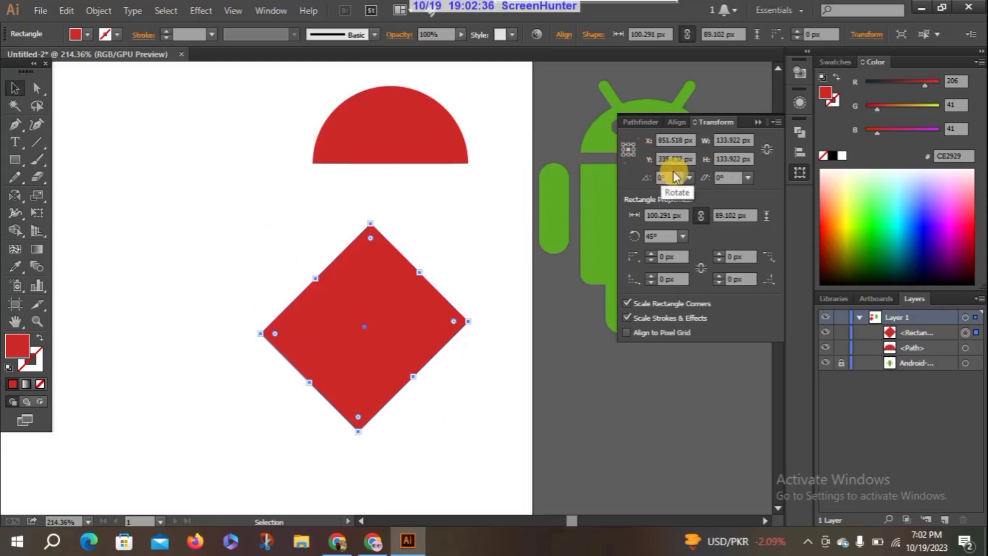
{"action": "left_click", "coordinate": [688, 176]}
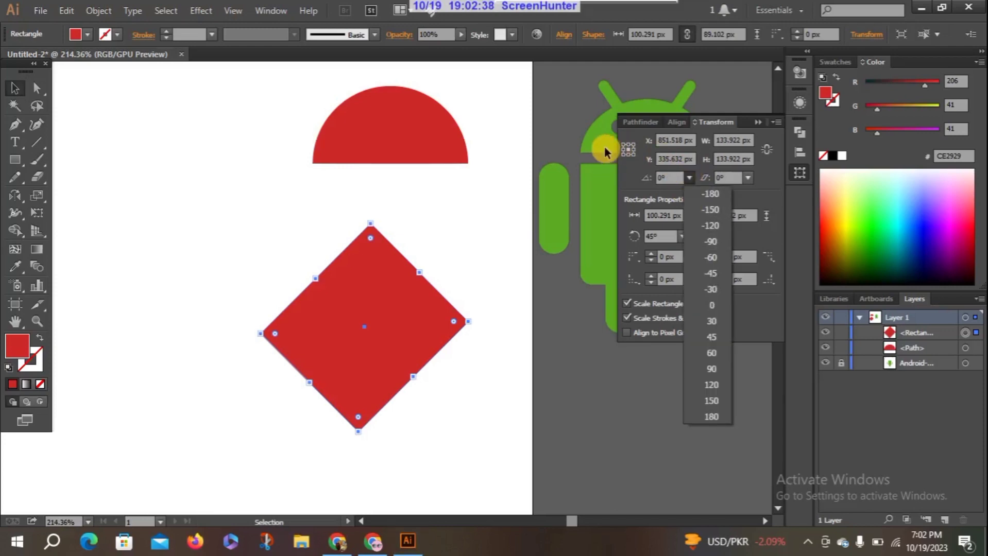
{"action": "left_click", "coordinate": [630, 181]}
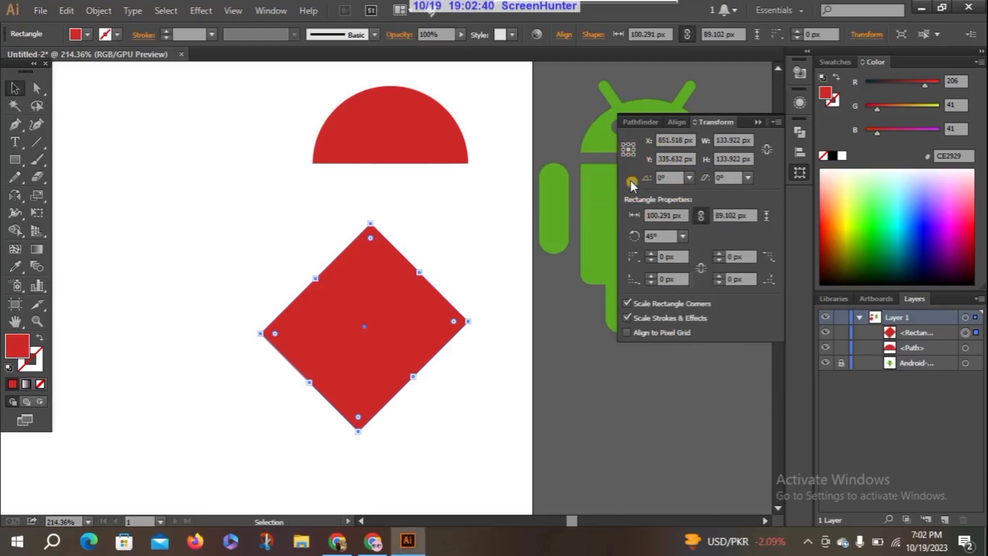
{"action": "key", "text": "ctrl+z"}
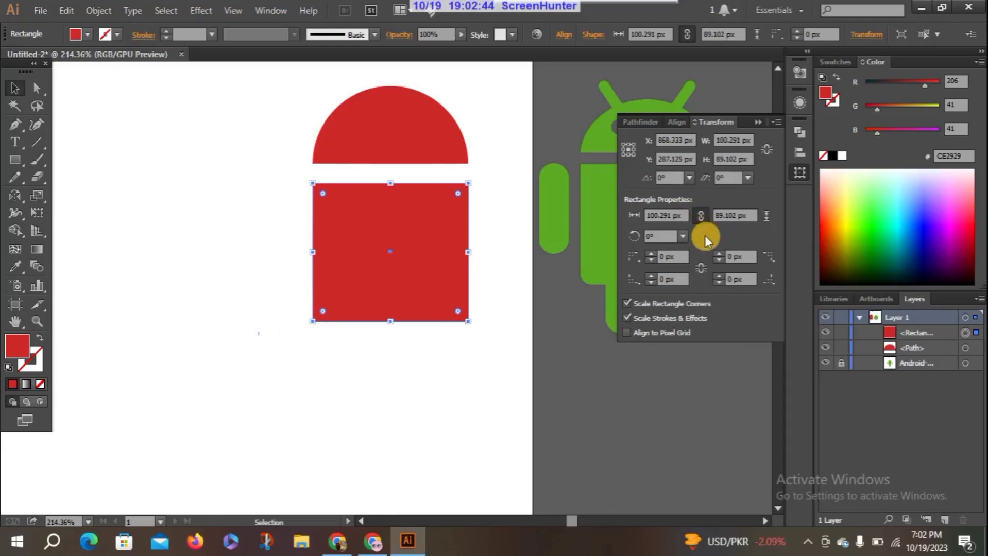
Try shearing the body rectangle by 10° and by a further 45°, and undo both shears
{"action": "left_click", "coordinate": [748, 177]}
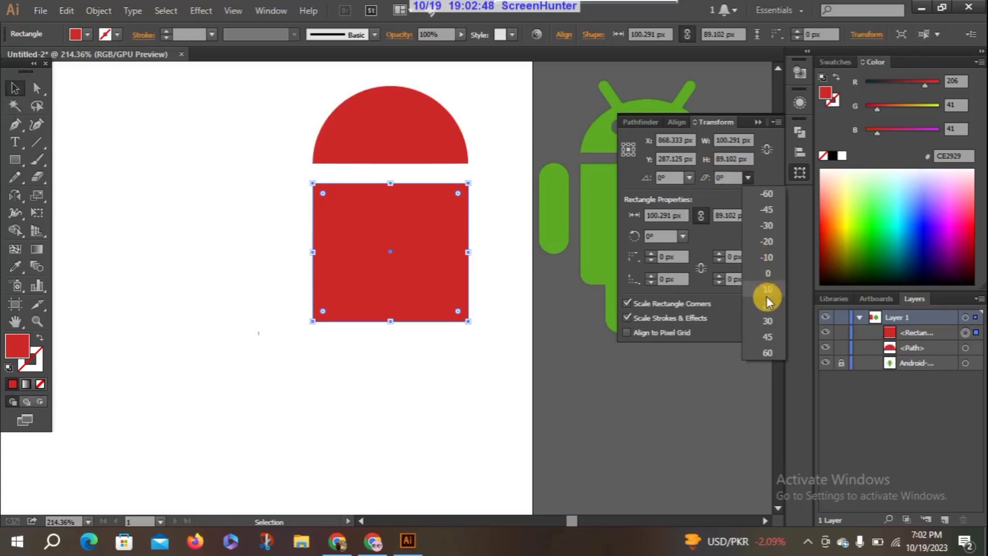
{"action": "left_click", "coordinate": [766, 296]}
{"action": "left_click", "coordinate": [748, 177]}
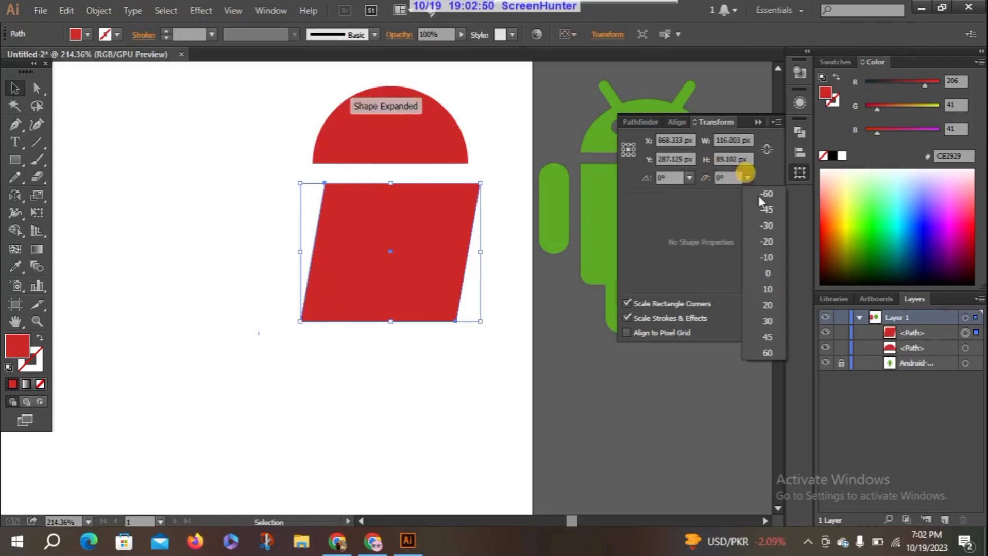
{"action": "left_click", "coordinate": [767, 331]}
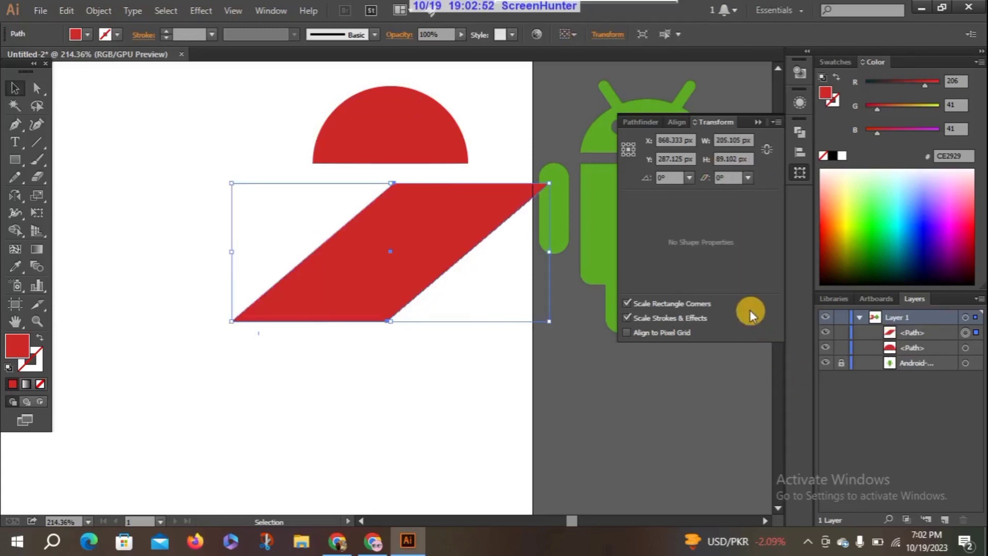
{"action": "key", "text": "ctrl+z"}
{"action": "key", "text": "ctrl+z"}
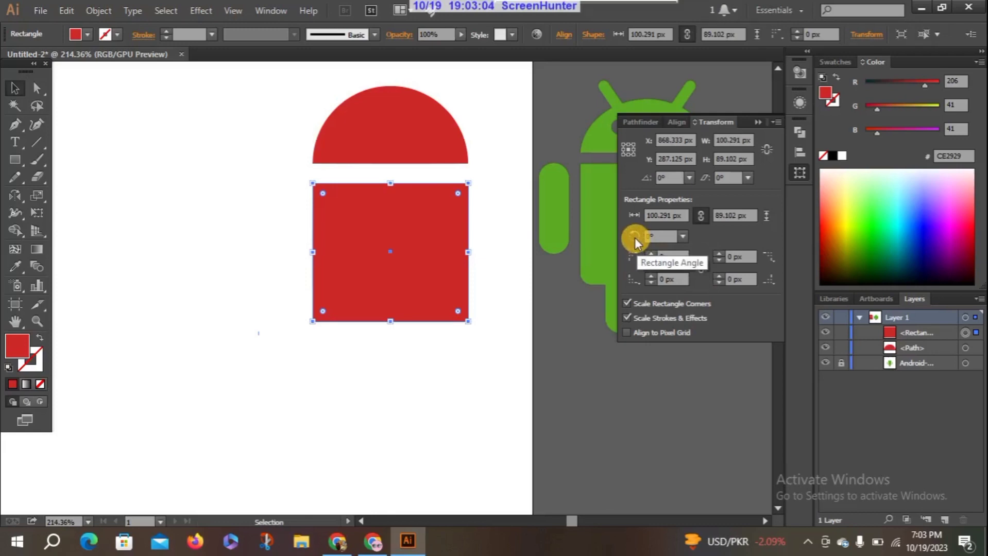
Try setting the body rectangle's angle to 150°, and undo the rotation
{"action": "left_click", "coordinate": [682, 236]}
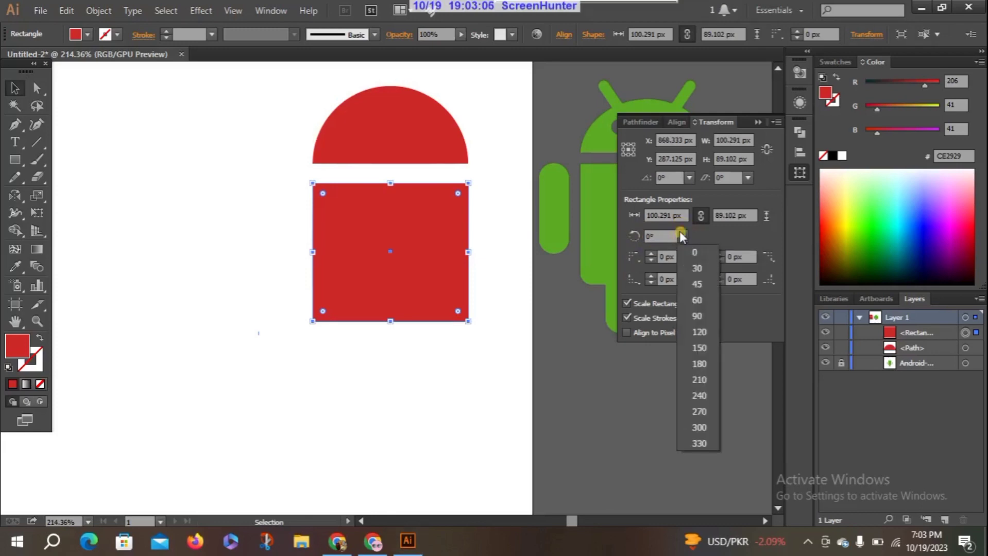
{"action": "left_click", "coordinate": [694, 342]}
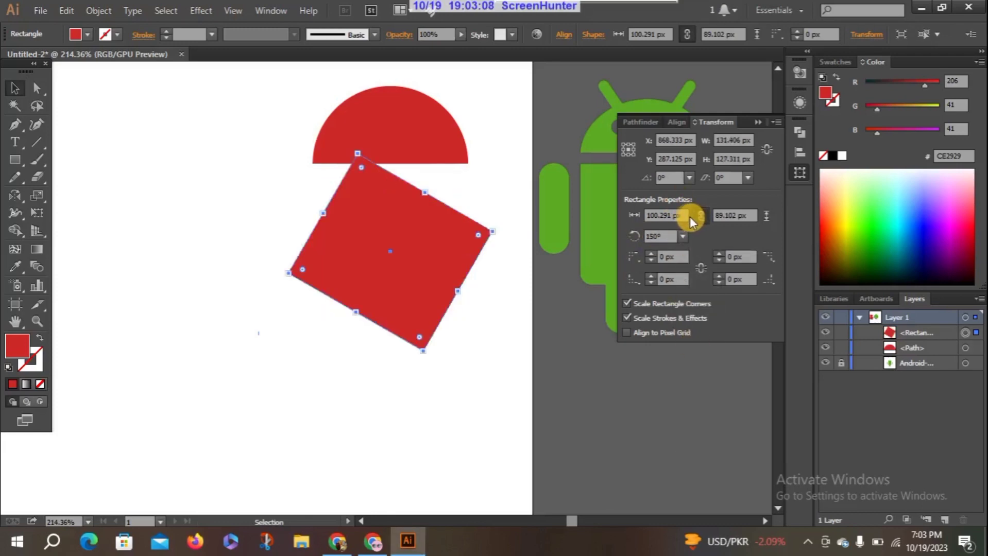
{"action": "key", "text": "ctrl+z"}
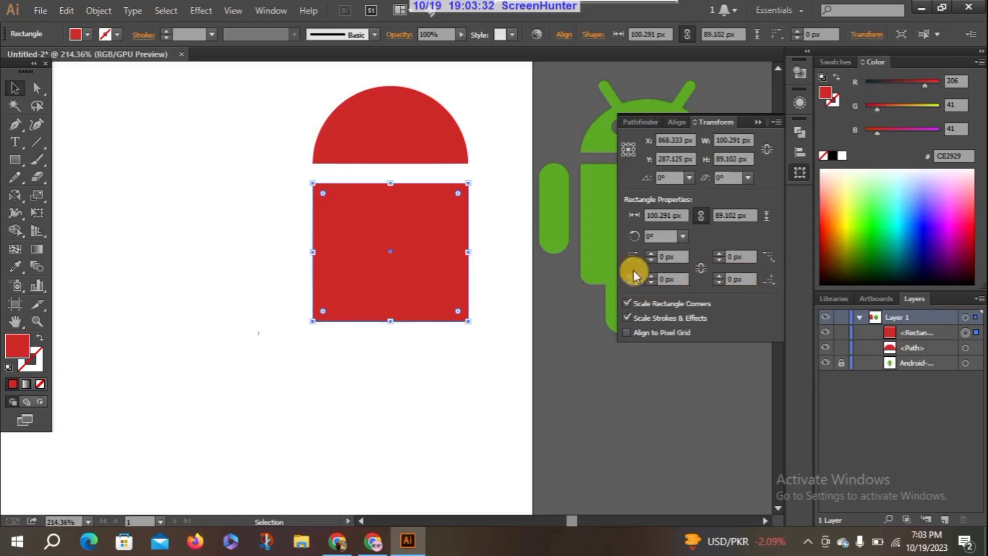
Try rounding only the body rectangle's lower-left corner to 10 px, and reduce its radius to 1 px
{"action": "left_click", "coordinate": [650, 279]}
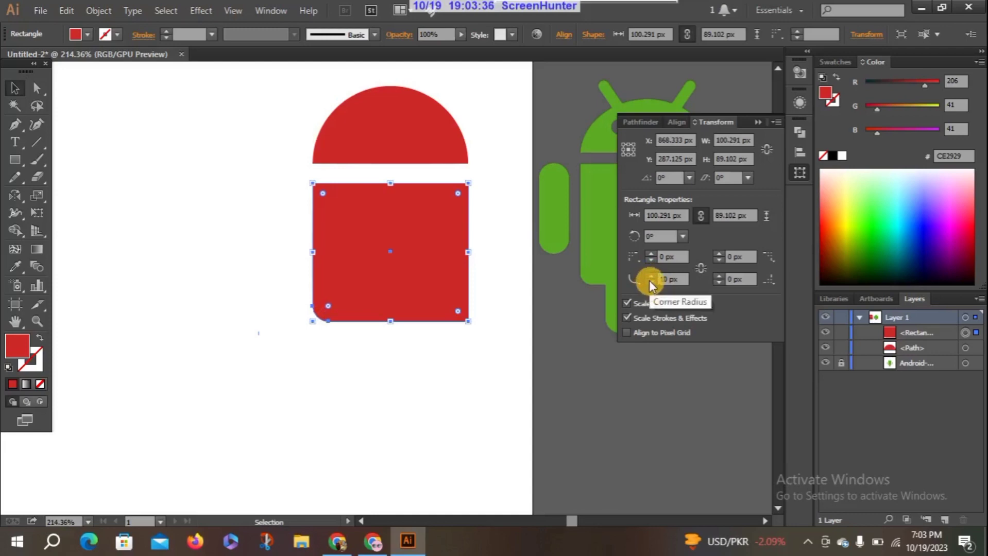
{"action": "left_click", "coordinate": [649, 282]}
{"action": "left_click", "coordinate": [649, 281]}
{"action": "left_click", "coordinate": [650, 282]}
{"action": "left_click", "coordinate": [650, 282]}
{"action": "left_click", "coordinate": [649, 282]}
{"action": "left_click", "coordinate": [649, 282]}
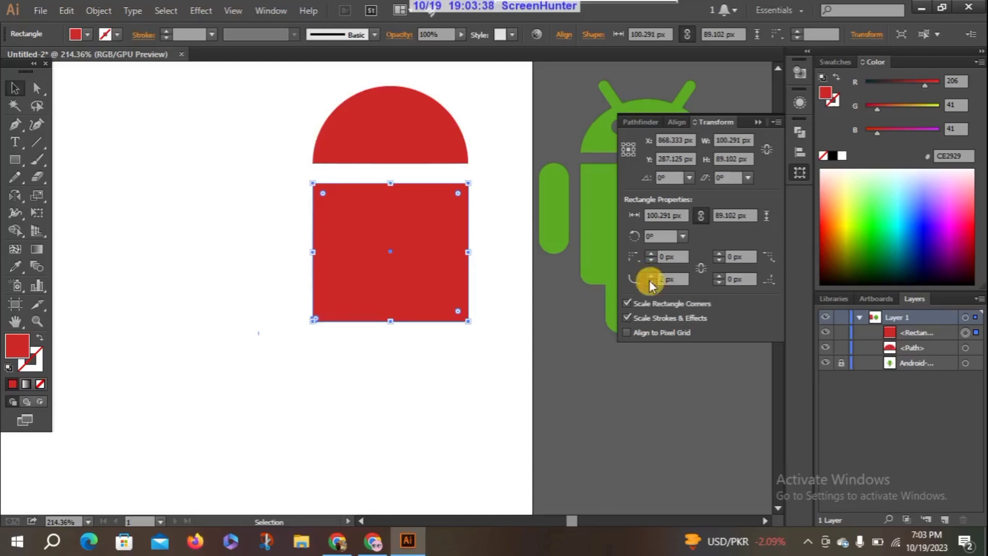
Link the corner radii, try rounding all four body corners together, return them to 0 px and unlink them
{"action": "left_click", "coordinate": [699, 270]}
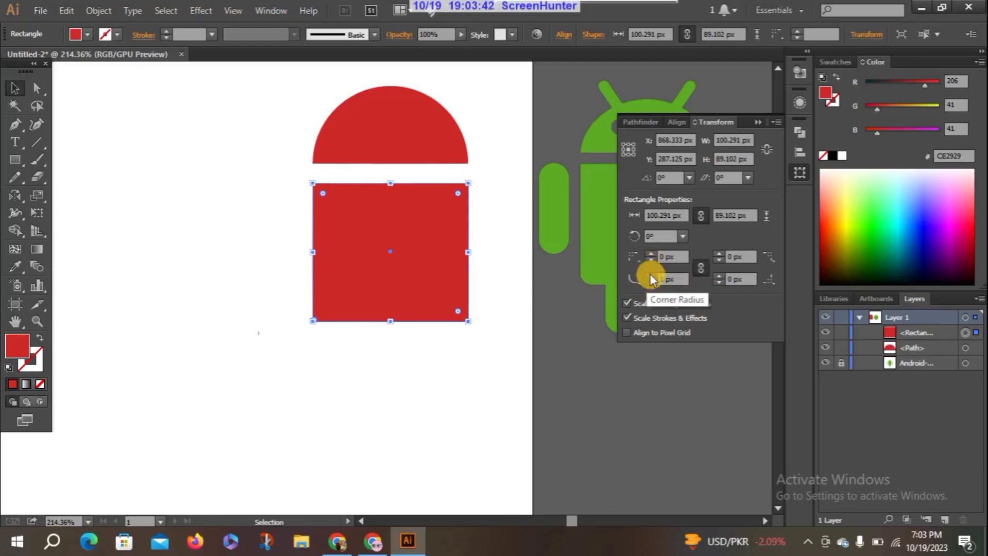
{"action": "left_click", "coordinate": [650, 275]}
{"action": "left_click", "coordinate": [649, 276]}
{"action": "left_click", "coordinate": [650, 276]}
{"action": "left_click", "coordinate": [650, 275]}
{"action": "left_click", "coordinate": [650, 275]}
{"action": "left_click", "coordinate": [650, 275]}
{"action": "left_click", "coordinate": [650, 275]}
{"action": "left_click", "coordinate": [650, 275]}
{"action": "left_click", "coordinate": [650, 275]}
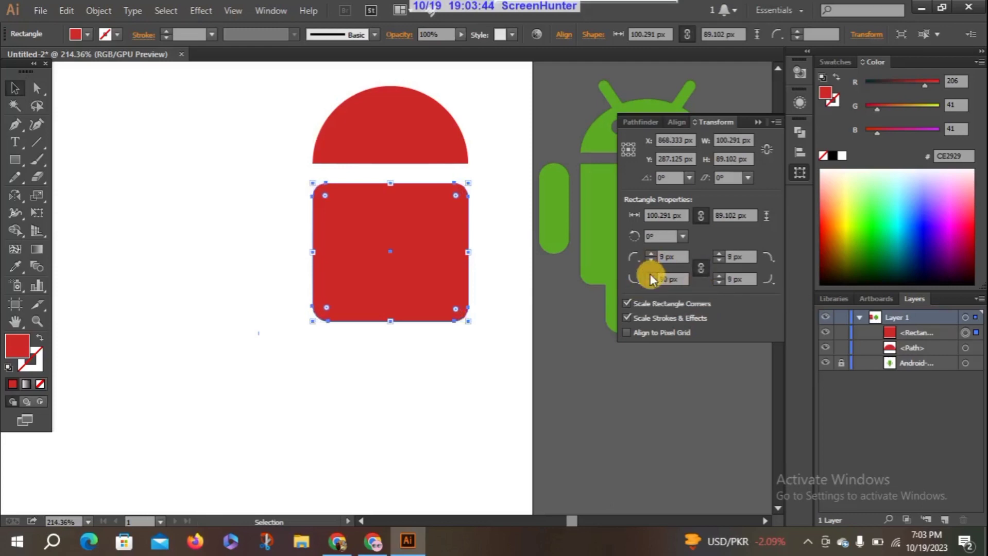
{"action": "left_click", "coordinate": [650, 275]}
{"action": "left_click", "coordinate": [650, 275]}
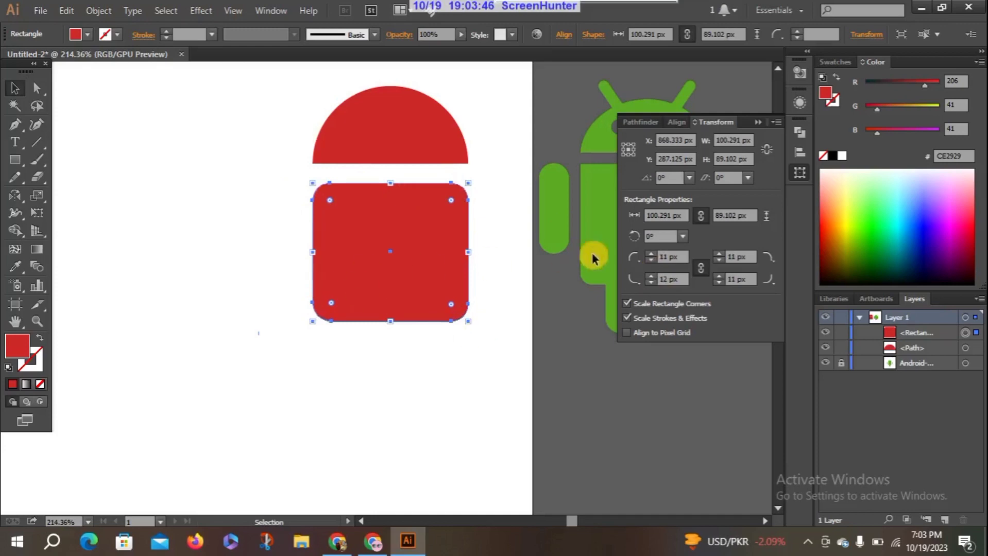
{"action": "left_click", "coordinate": [650, 281]}
{"action": "left_click", "coordinate": [650, 281]}
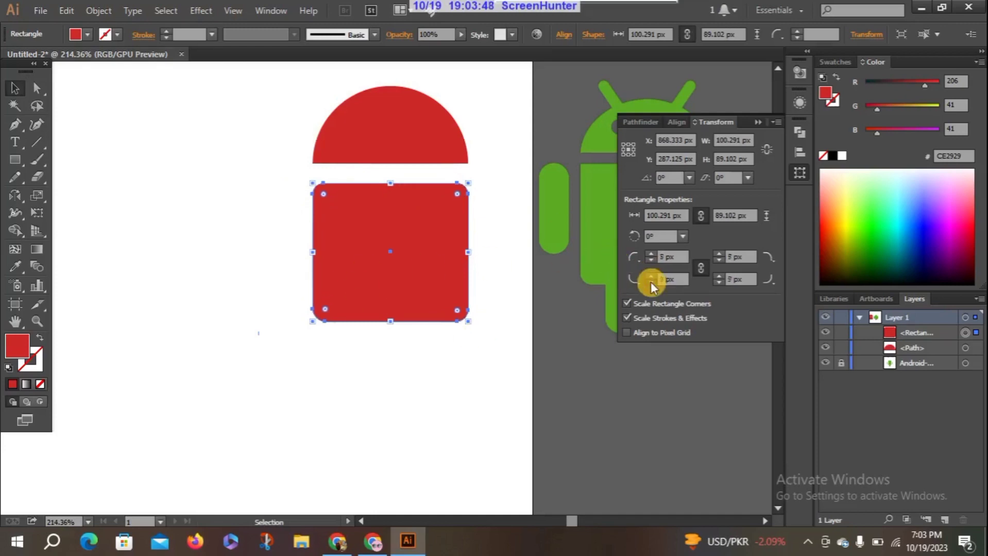
{"action": "left_click", "coordinate": [650, 282]}
{"action": "left_click", "coordinate": [651, 281]}
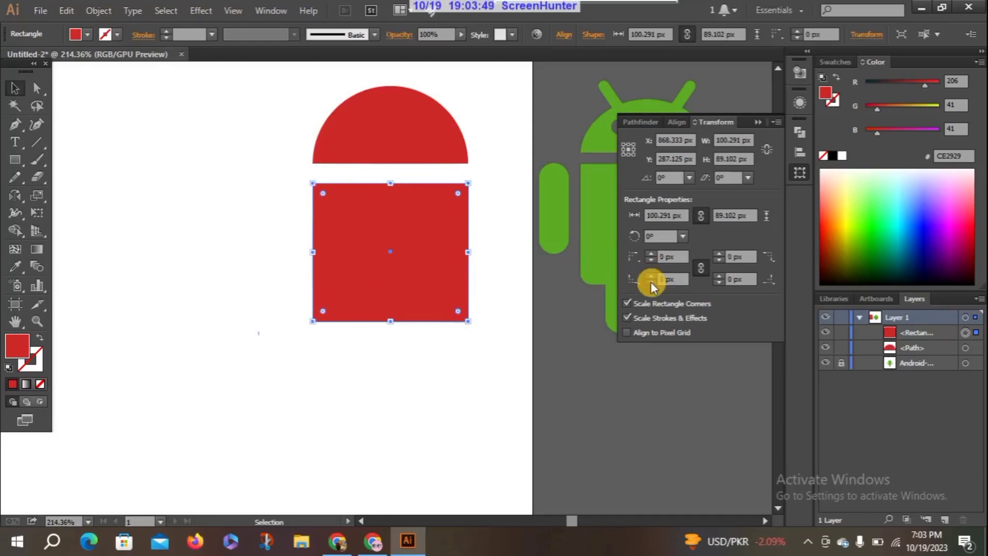
{"action": "left_click", "coordinate": [703, 268]}
Set only the body rectangle's lower-left corner radius to 24 px
{"action": "left_click", "coordinate": [648, 278]}
{"action": "left_click", "coordinate": [648, 278]}
{"action": "left_click", "coordinate": [648, 278]}
{"action": "left_click", "coordinate": [649, 278]}
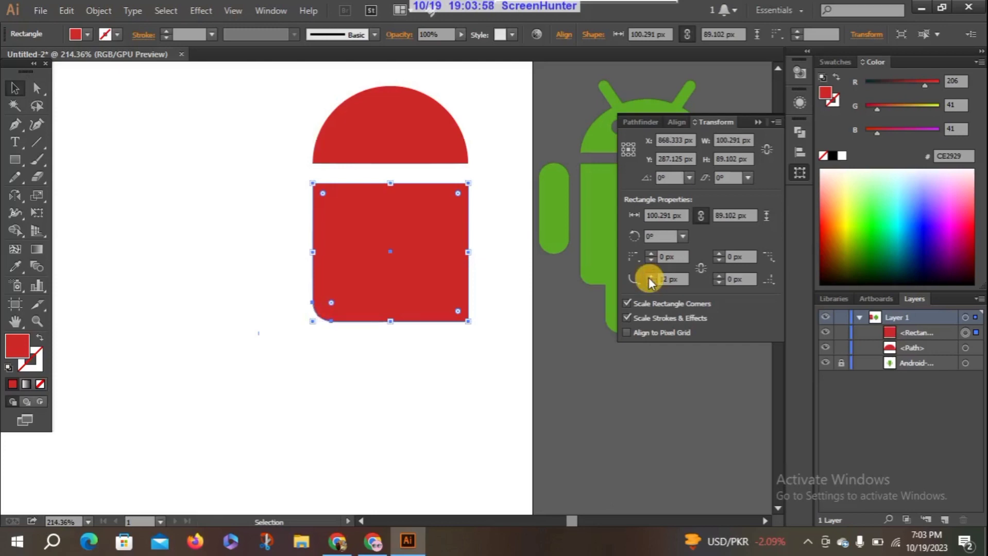
{"action": "left_click", "coordinate": [648, 277]}
{"action": "left_click", "coordinate": [648, 277]}
{"action": "left_click", "coordinate": [649, 277]}
{"action": "left_click", "coordinate": [649, 278]}
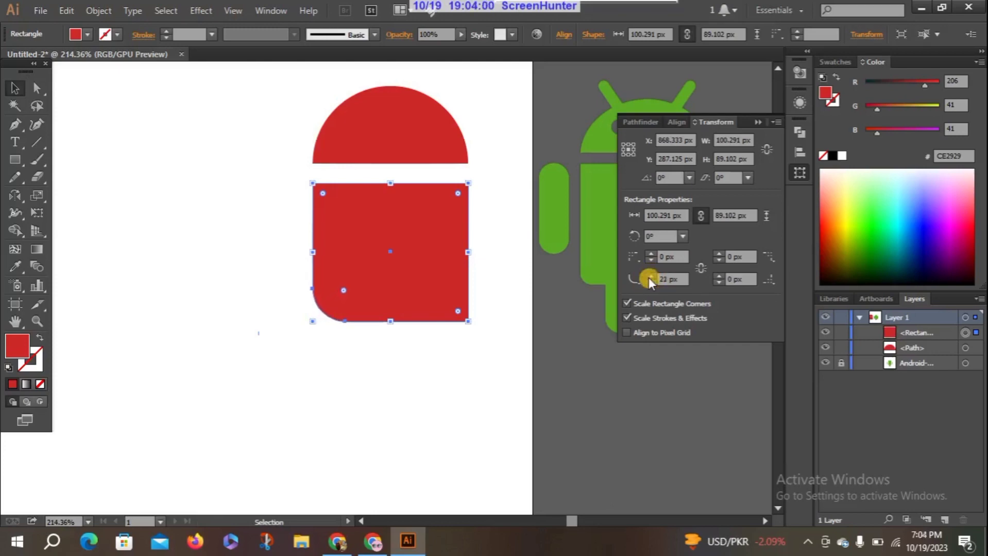
{"action": "left_click", "coordinate": [648, 278]}
{"action": "left_click", "coordinate": [648, 277]}
{"action": "left_click", "coordinate": [649, 278]}
{"action": "left_click", "coordinate": [648, 277]}
{"action": "left_click", "coordinate": [648, 277]}
Set the body rectangle's lower-right corner radius to 24 px as well
{"action": "left_click", "coordinate": [719, 278]}
{"action": "left_click", "coordinate": [719, 278]}
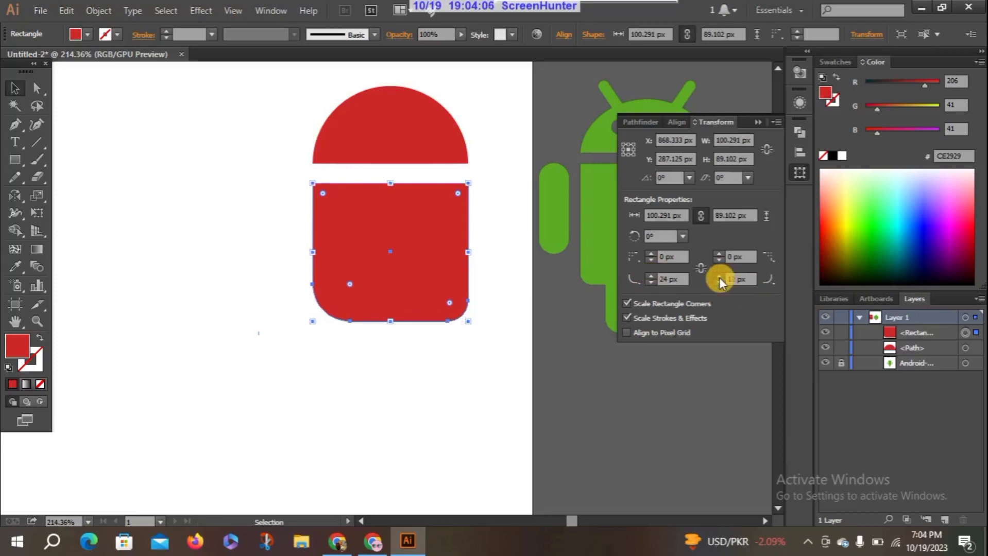
{"action": "left_click", "coordinate": [719, 277]}
{"action": "left_click", "coordinate": [719, 277]}
{"action": "left_click", "coordinate": [719, 278]}
{"action": "left_click", "coordinate": [719, 278]}
{"action": "left_click", "coordinate": [719, 278]}
{"action": "left_click", "coordinate": [719, 278]}
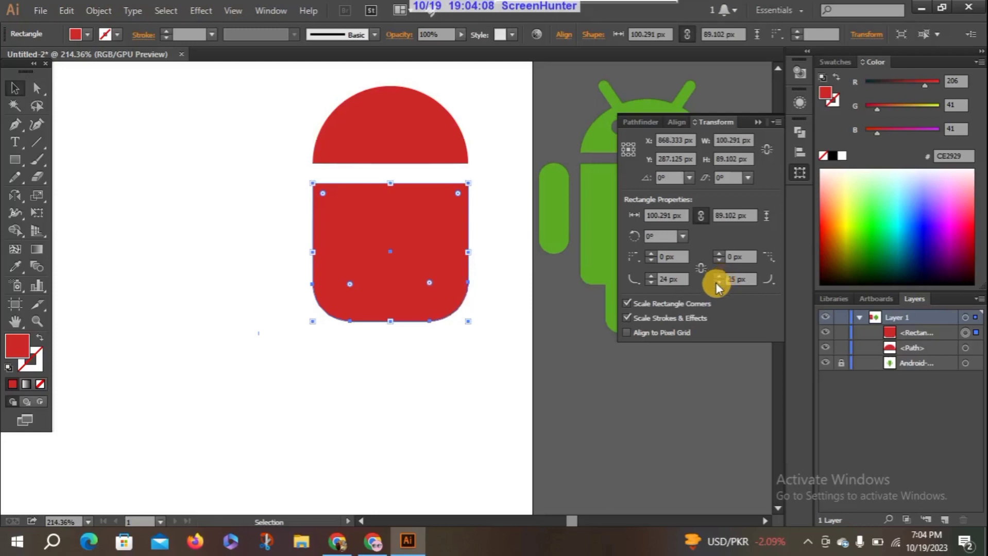
{"action": "left_click", "coordinate": [719, 282]}
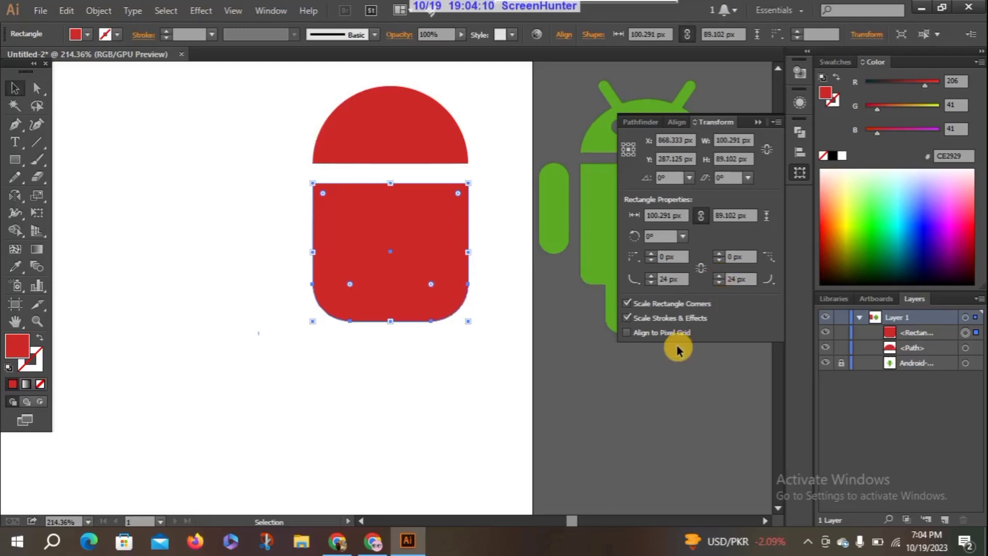
Set both lower corner radii of the body to 18 px, close the Transform settings and deselect the body
{"action": "left_click", "coordinate": [651, 282]}
{"action": "left_click", "coordinate": [651, 282]}
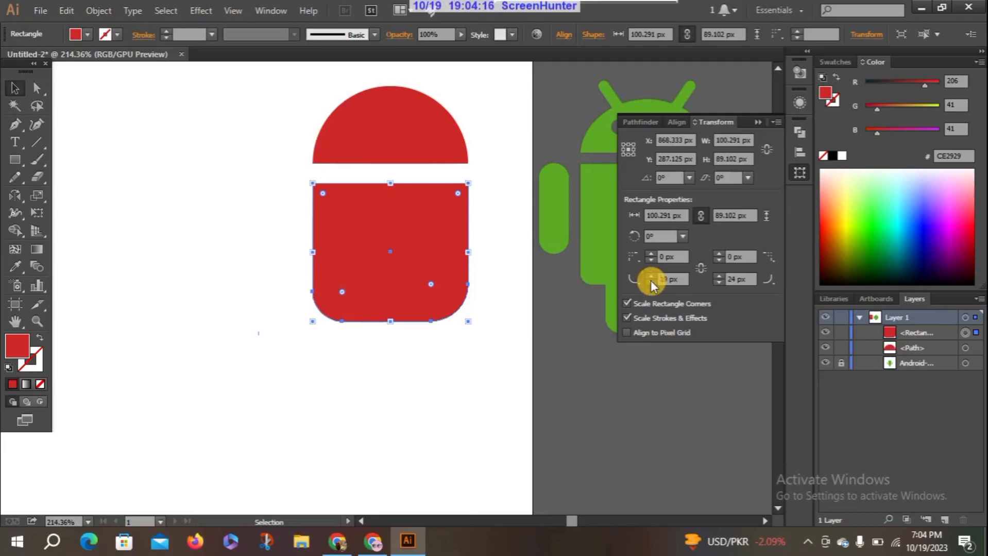
{"action": "left_click", "coordinate": [651, 282]}
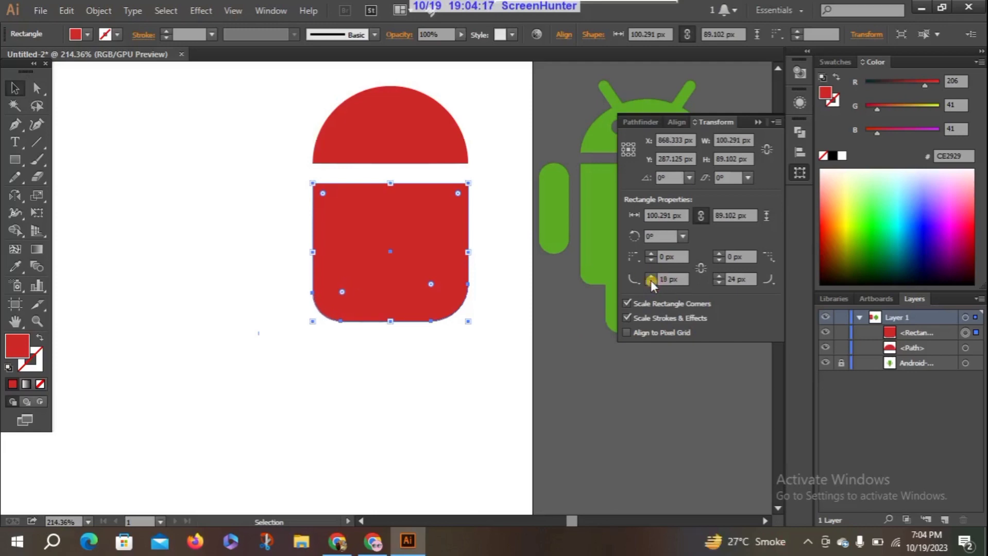
{"action": "left_click", "coordinate": [722, 282]}
{"action": "left_click", "coordinate": [722, 282]}
{"action": "left_click", "coordinate": [722, 281]}
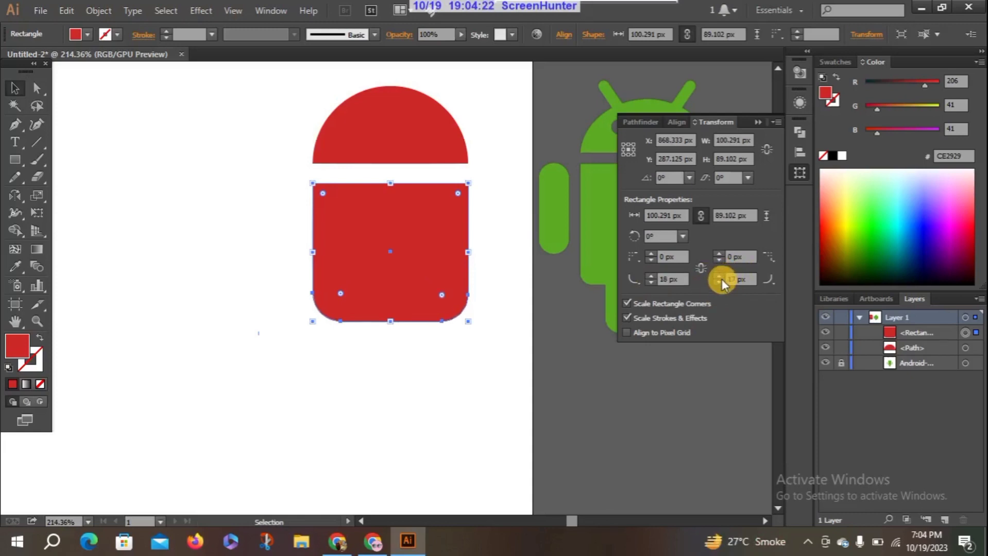
{"action": "left_click", "coordinate": [720, 276]}
{"action": "left_click", "coordinate": [758, 122]}
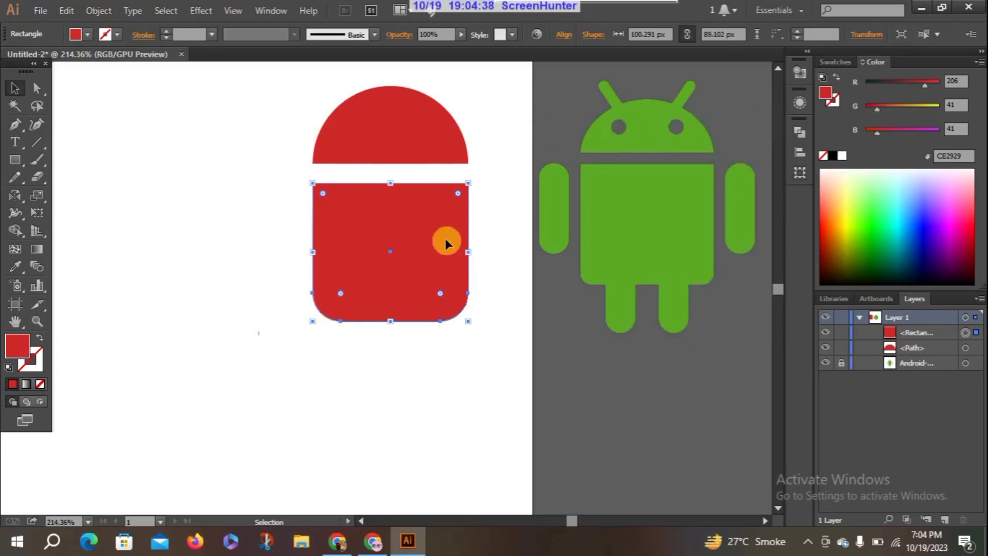
{"action": "left_click", "coordinate": [277, 213]}
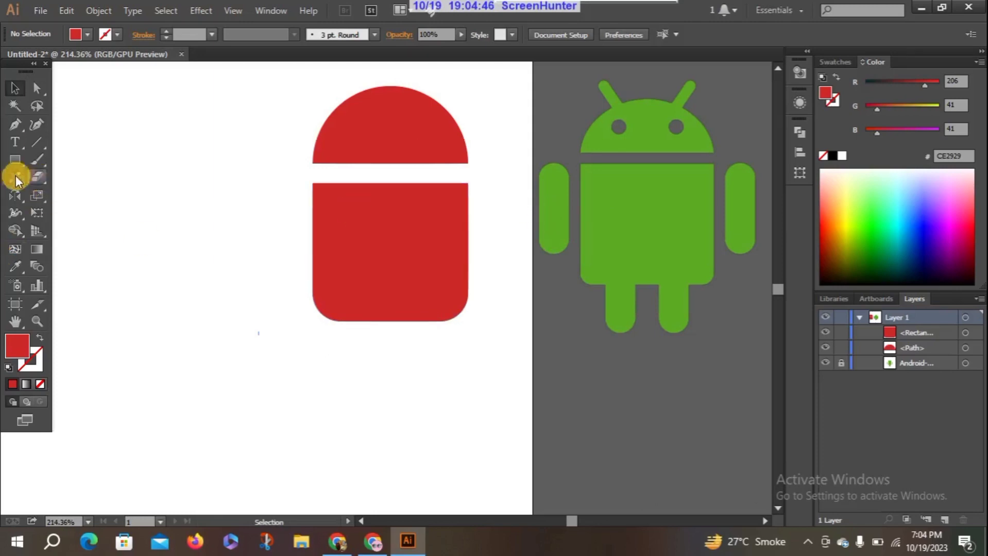
Try drawing a narrow vertical ellipse about 27 px wide and 99 px high to the left of the body, and delete it
{"action": "left_click_drag", "start_coordinate": [13, 167], "coordinate": [92, 195]}
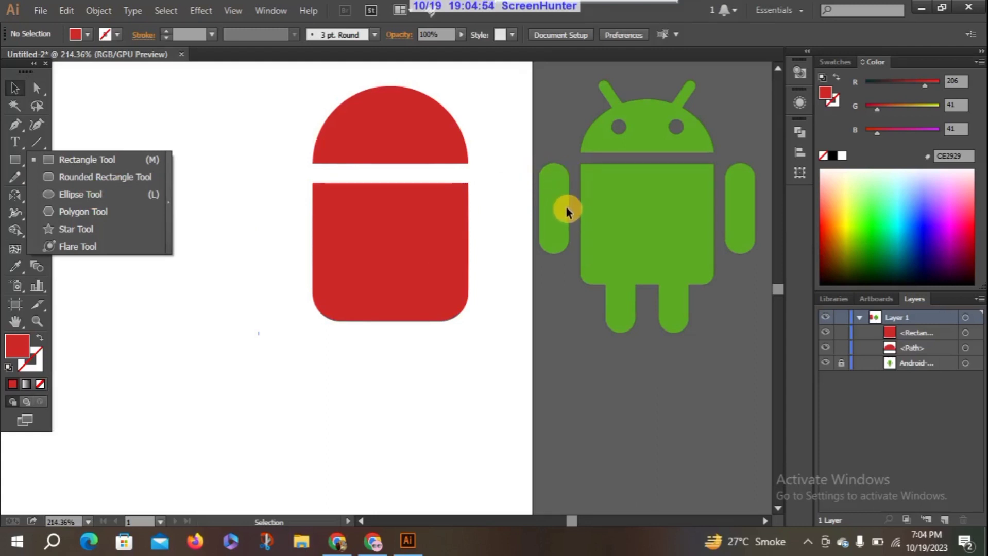
{"action": "left_click", "coordinate": [69, 195]}
{"action": "mouse_move", "coordinate": [165, 155]}
{"action": "left_mouse_down"}
{"action": "mouse_move", "coordinate": [181, 302]}
{"action": "mouse_move", "coordinate": [209, 309]}
{"action": "left_mouse_up"}
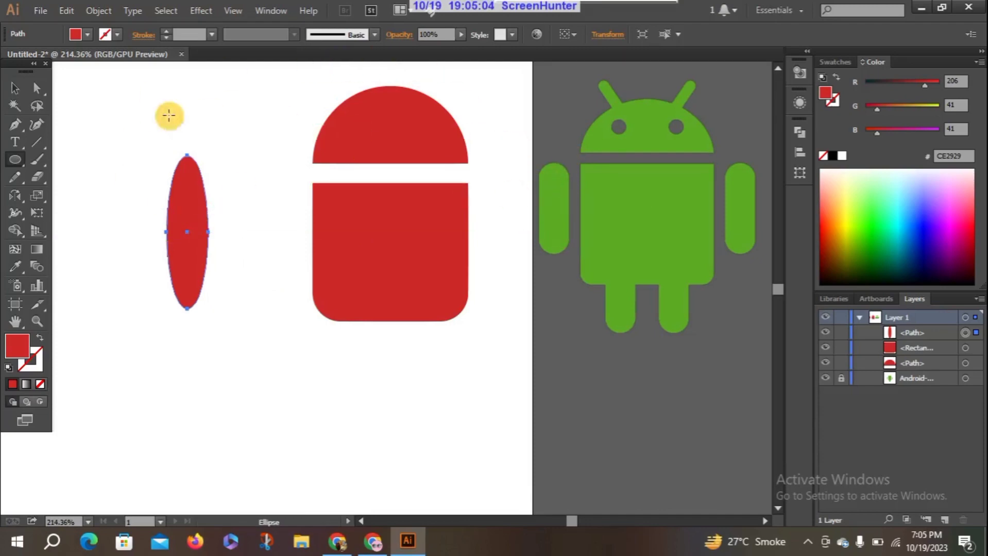
{"action": "left_click", "coordinate": [203, 218]}
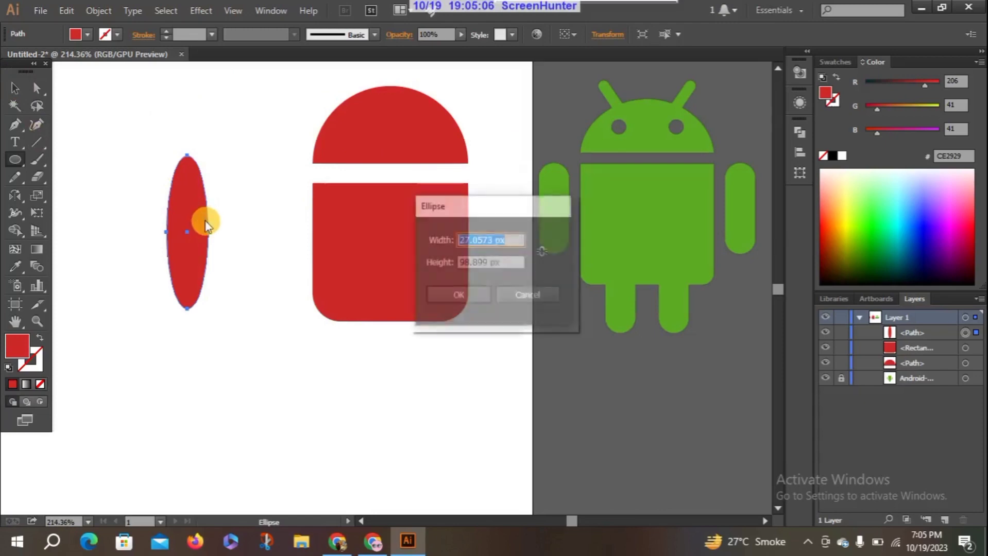
{"action": "left_click", "coordinate": [530, 303]}
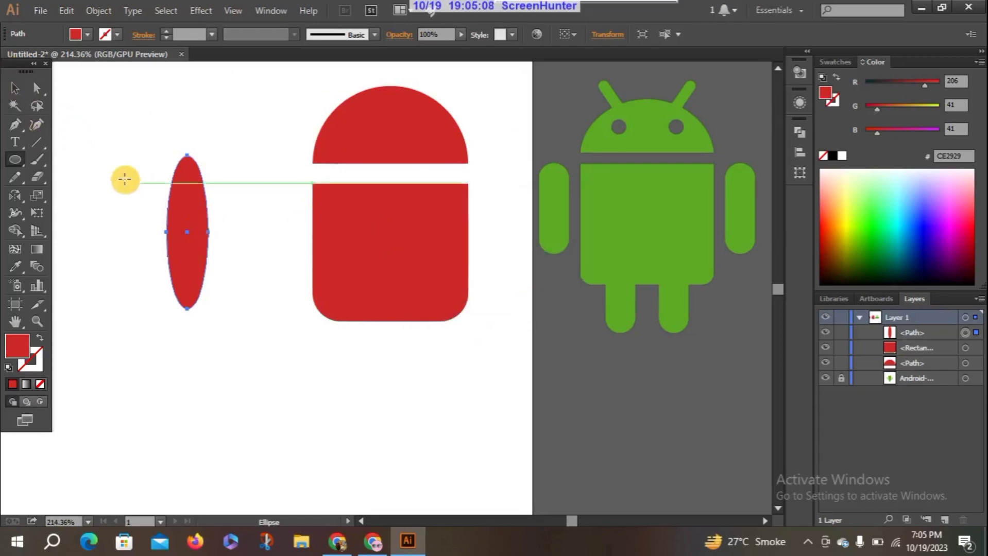
{"action": "left_click", "coordinate": [17, 87]}
{"action": "left_click", "coordinate": [192, 217]}
{"action": "key", "text": "Delete"}
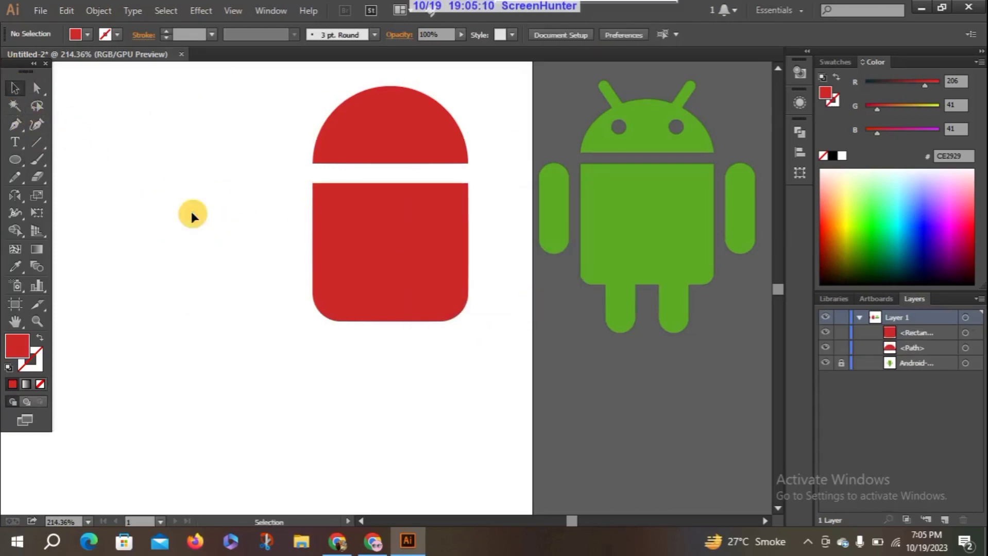
Draw a vertical rounded rectangle about 17 px wide and 50 px high beside the body's right edge as an arm, and select it
{"action": "left_click", "coordinate": [12, 159]}
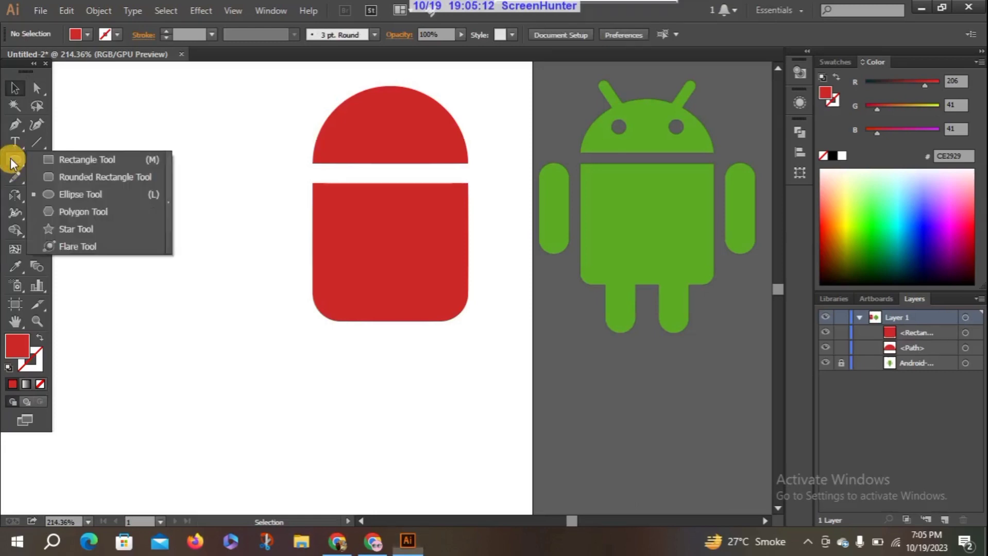
{"action": "left_click", "coordinate": [99, 178]}
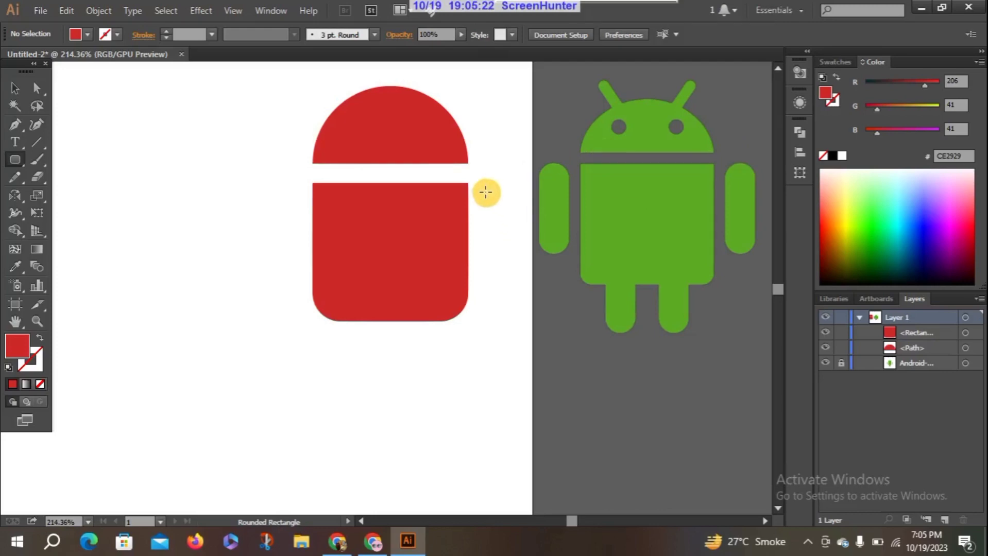
{"action": "left_click_drag", "start_coordinate": [483, 188], "coordinate": [509, 265]}
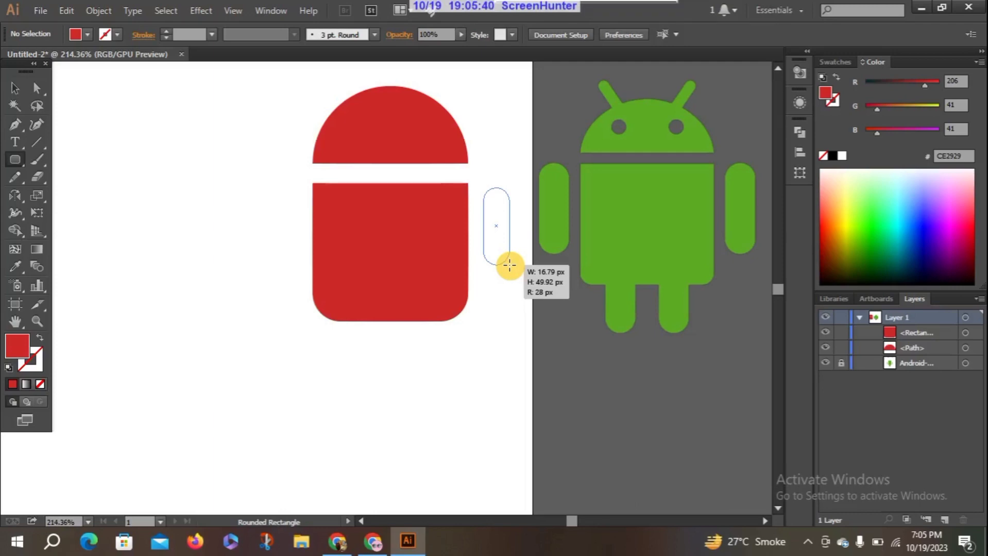
{"action": "left_click_drag", "start_coordinate": [509, 264], "coordinate": [508, 264]}
{"action": "left_click", "coordinate": [10, 87]}
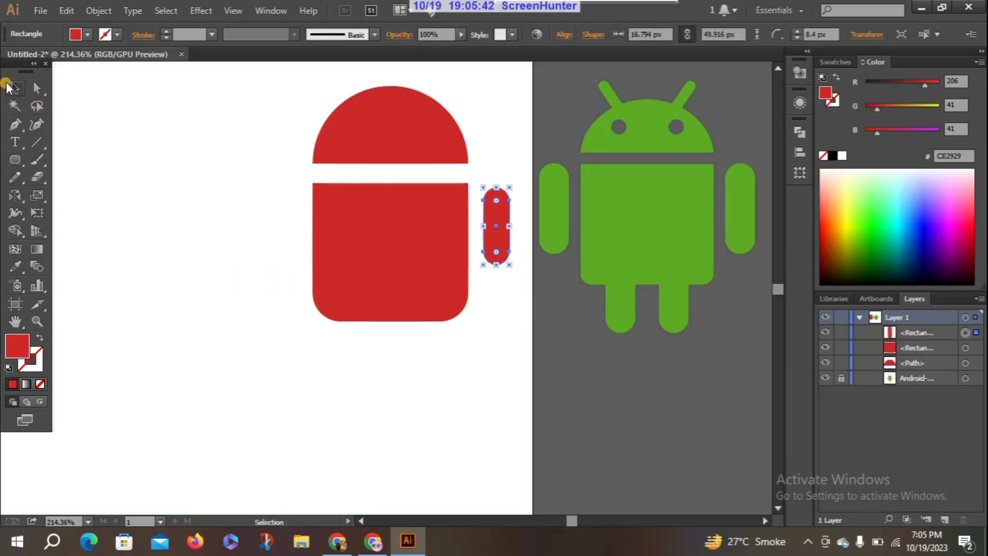
{"action": "left_click", "coordinate": [249, 304]}
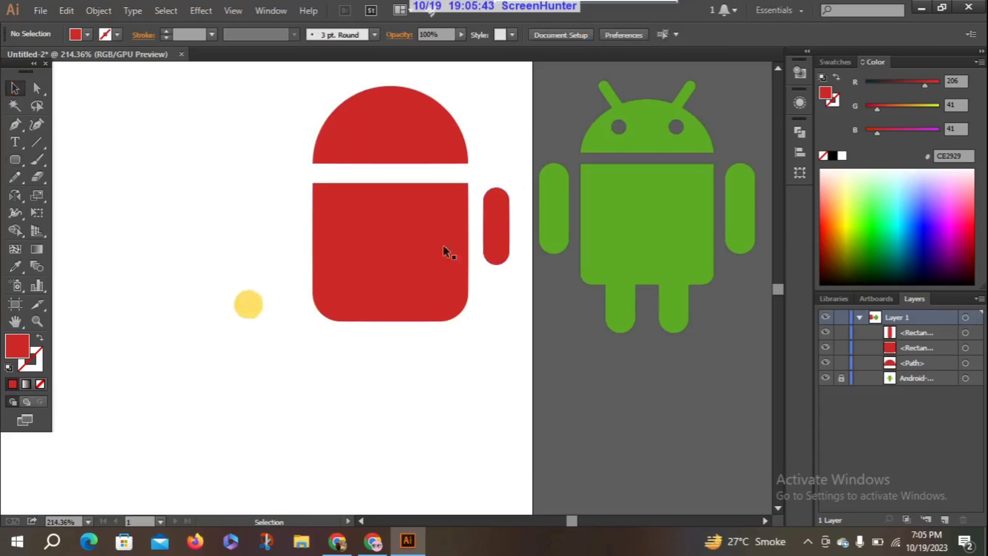
{"action": "left_click", "coordinate": [498, 226]}
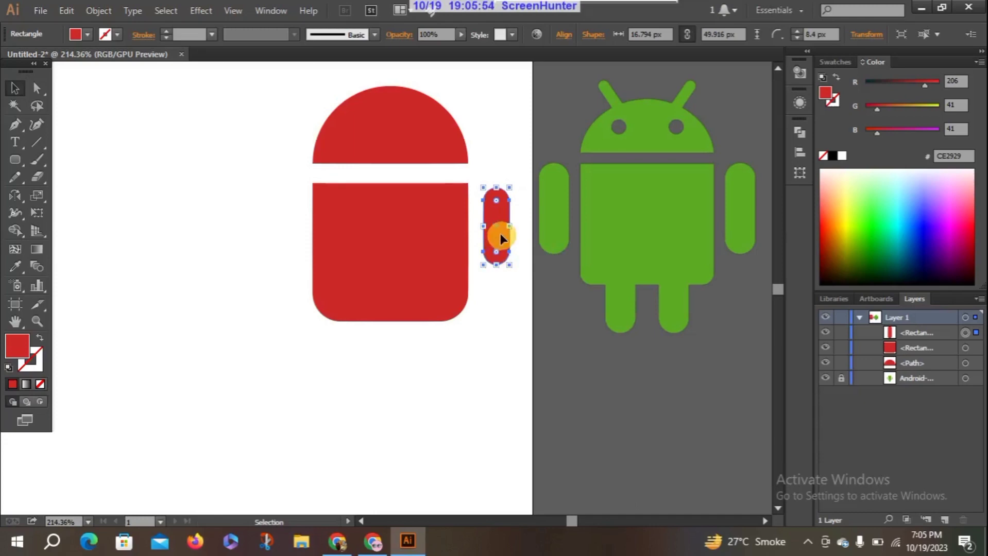
{"action": "left_click_drag", "start_coordinate": [500, 233], "coordinate": [500, 235]}
{"action": "left_click", "coordinate": [211, 278]}
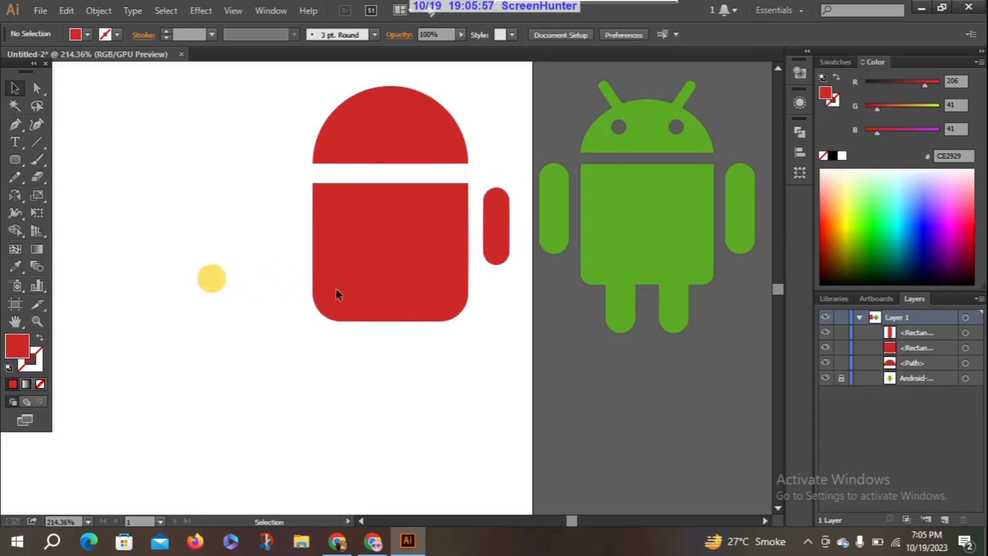
{"action": "left_click", "coordinate": [498, 252]}
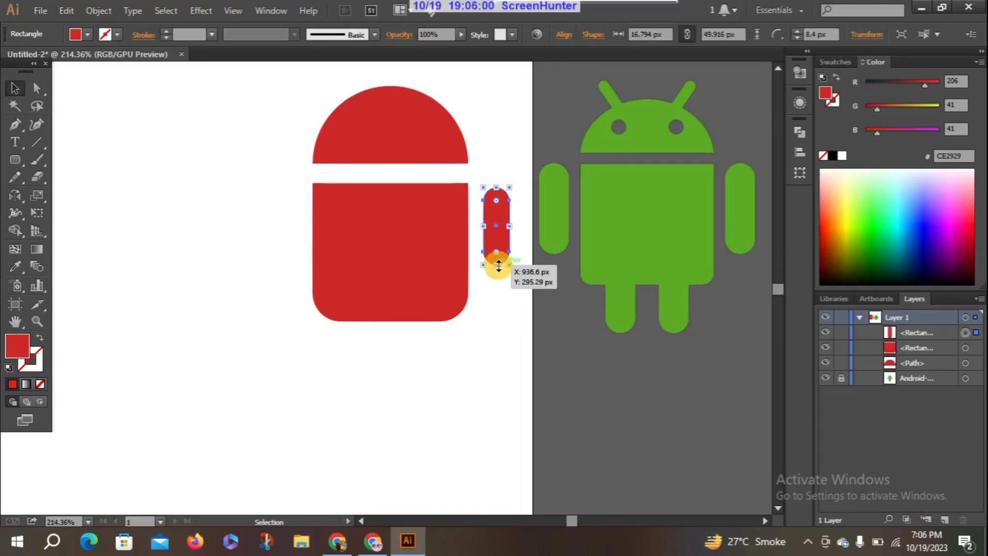
{"action": "left_click_drag", "start_coordinate": [498, 265], "coordinate": [496, 265]}
{"action": "left_click", "coordinate": [278, 253]}
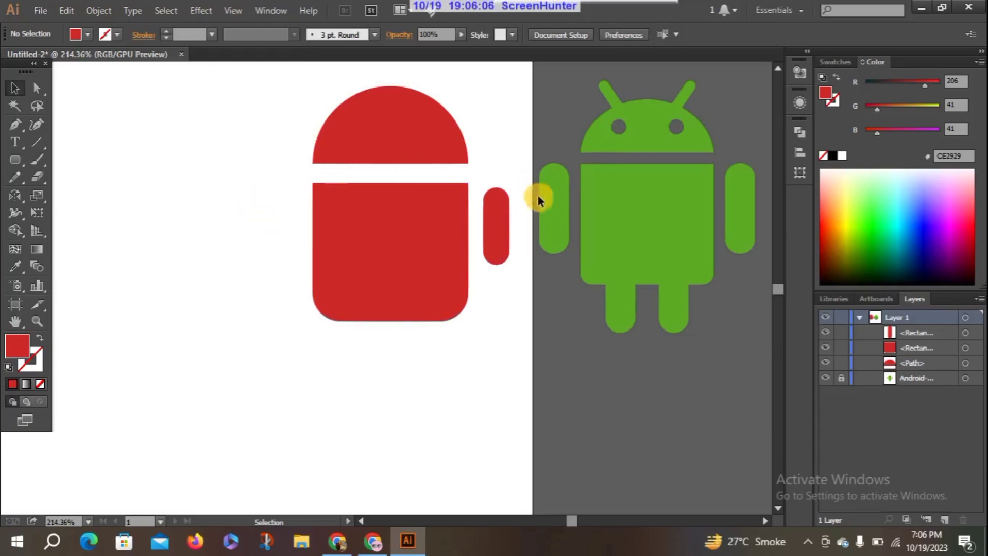
Try placing a copy of the arm straight across on the body's left side, and delete the copy
{"action": "left_click_drag", "start_coordinate": [496, 220], "coordinate": [284, 221]}
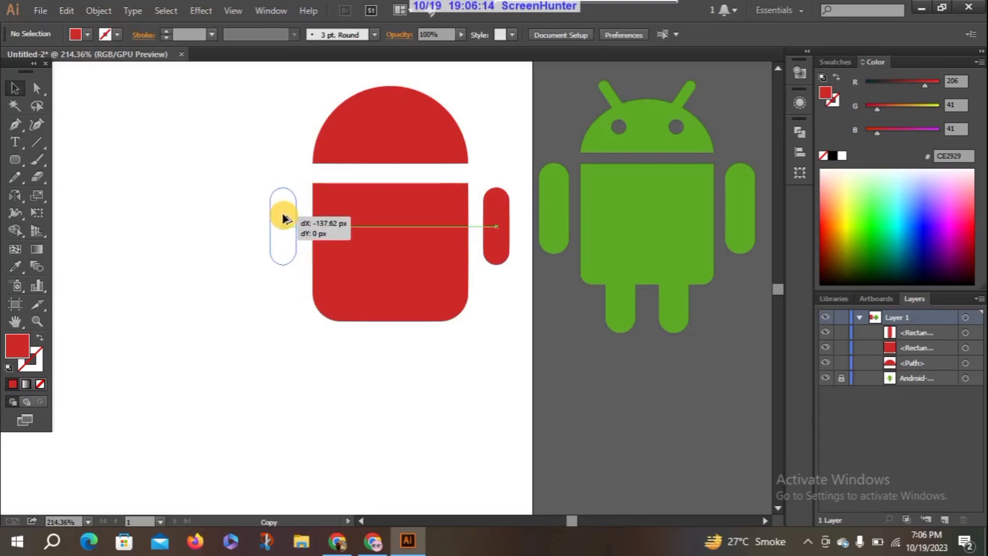
{"action": "left_click_drag", "start_coordinate": [283, 217], "coordinate": [283, 217]}
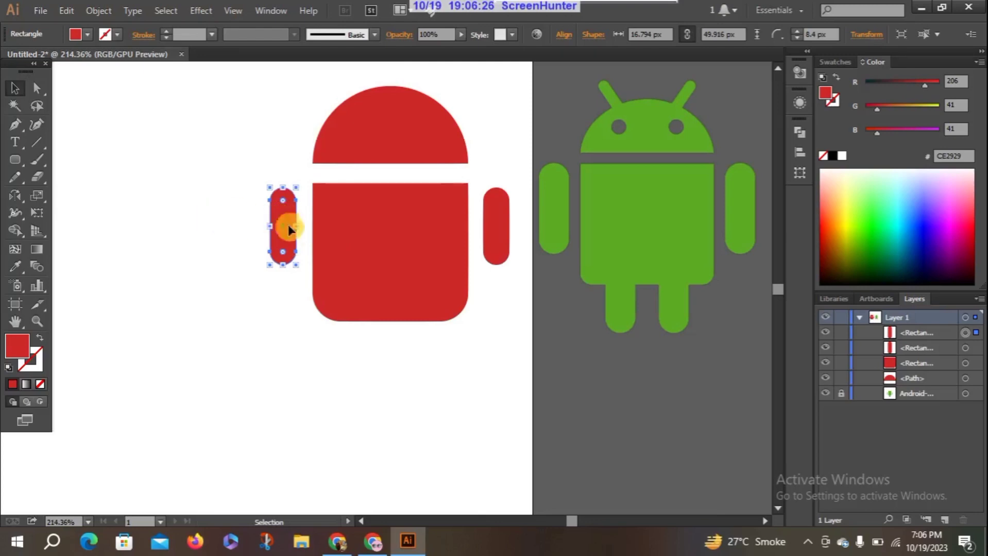
{"action": "key", "text": "Delete"}
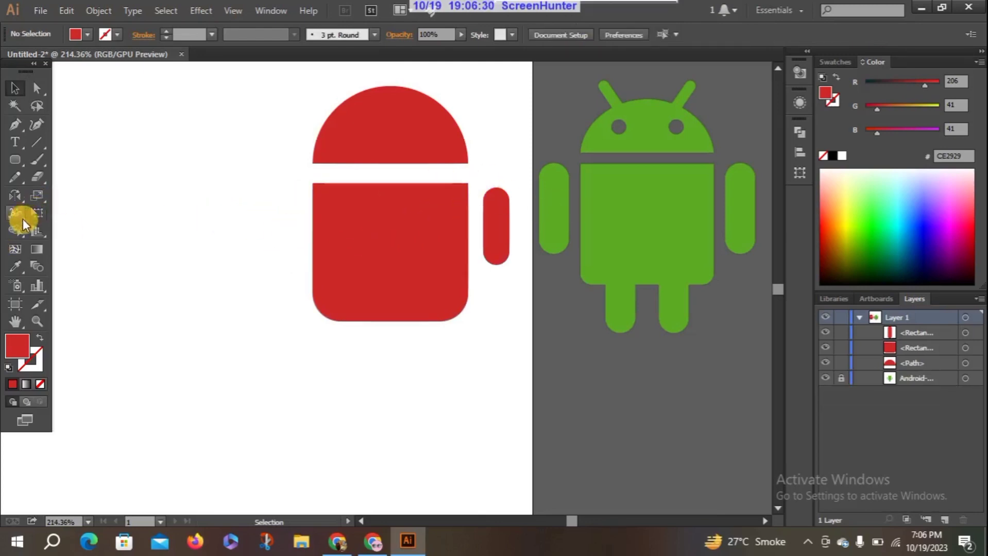
{"action": "left_click_drag", "start_coordinate": [16, 203], "coordinate": [69, 211]}
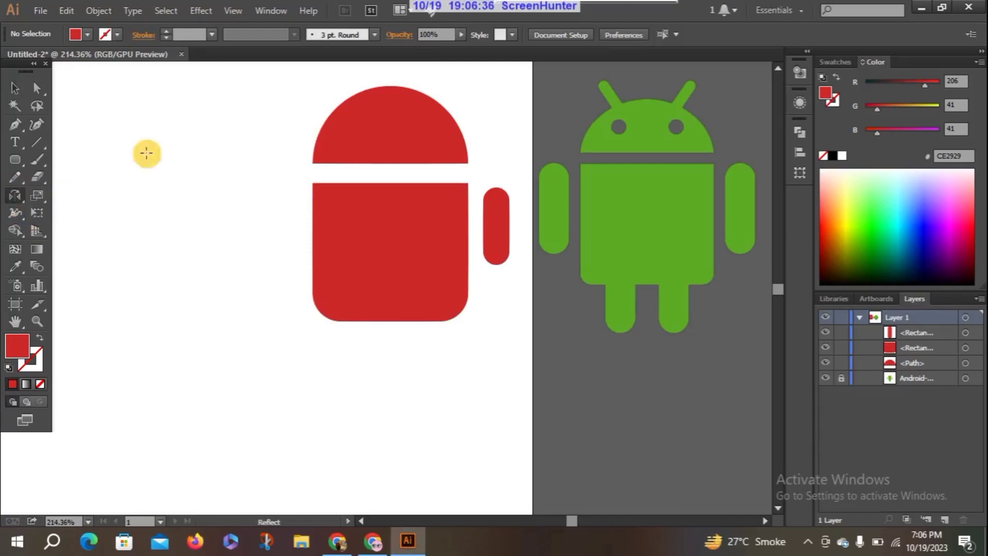
{"action": "left_click", "coordinate": [15, 88]}
{"action": "left_click", "coordinate": [507, 222]}
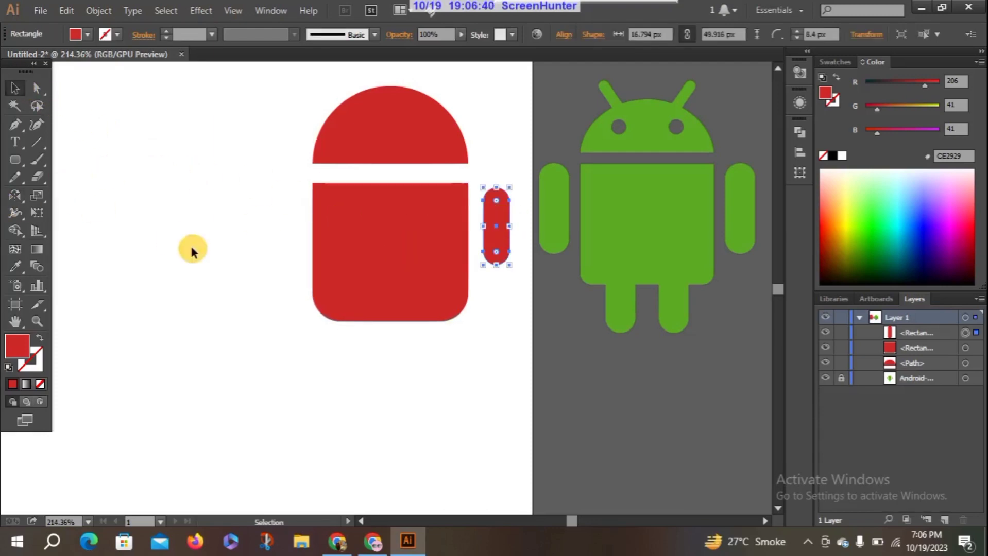
{"action": "left_click", "coordinate": [16, 195]}
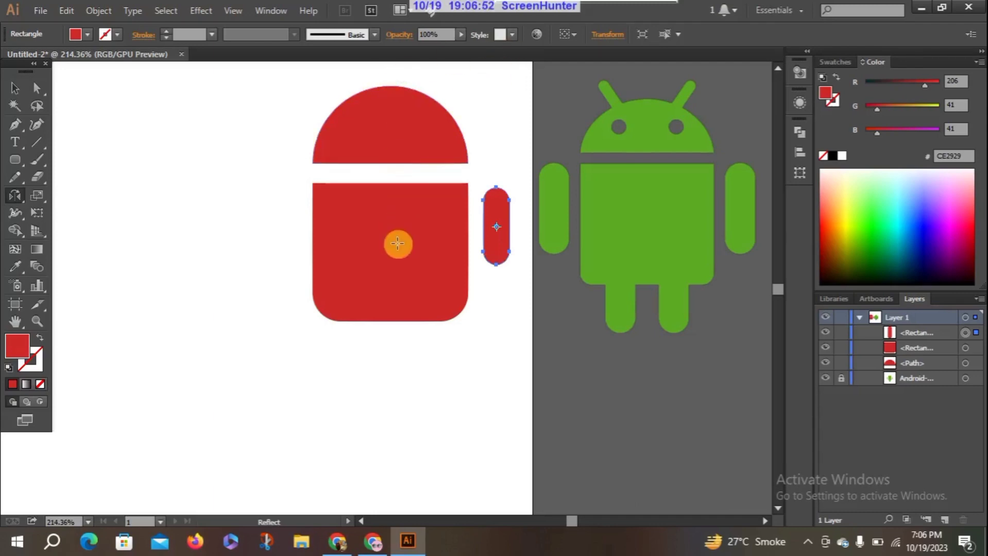
Draw a vertical guide line without fill or stroke from the head's top centre anchor to just below the body, replacing a slanted first attempt
{"action": "left_click", "coordinate": [33, 145]}
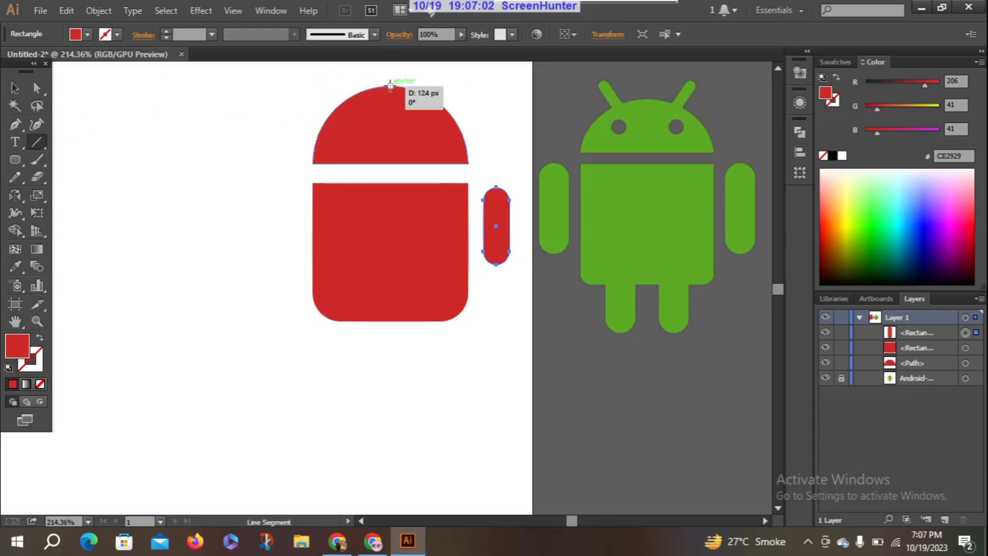
{"action": "left_click_drag", "start_coordinate": [389, 86], "coordinate": [398, 338]}
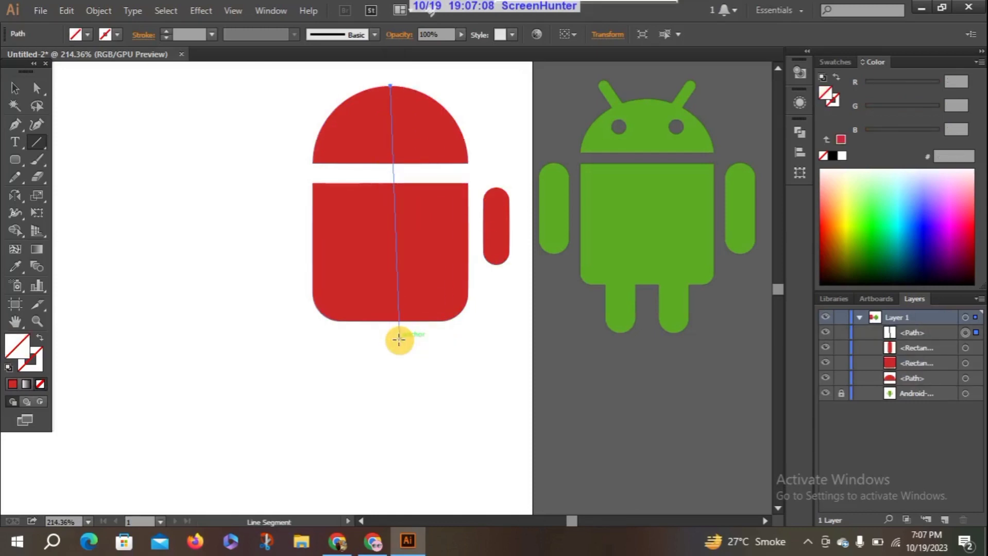
{"action": "key", "text": "ctrl+z"}
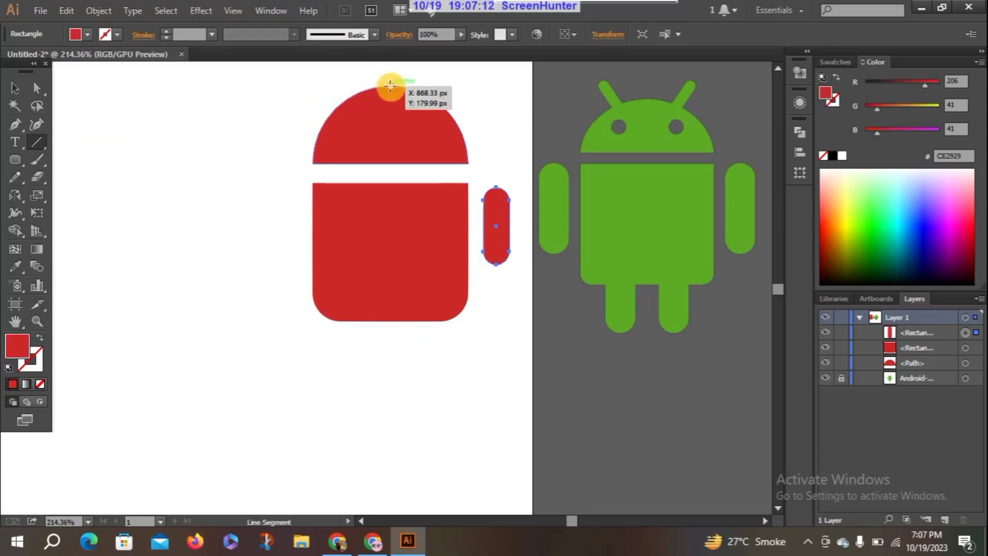
{"action": "left_click_drag", "start_coordinate": [390, 86], "coordinate": [412, 341]}
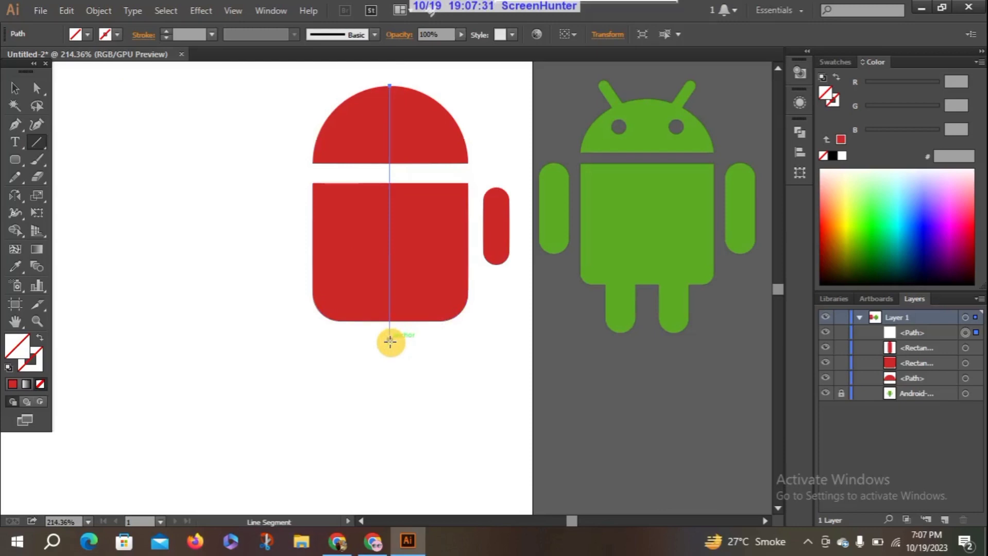
{"action": "left_click", "coordinate": [10, 199]}
{"action": "left_click_drag", "start_coordinate": [11, 200], "coordinate": [66, 212]}
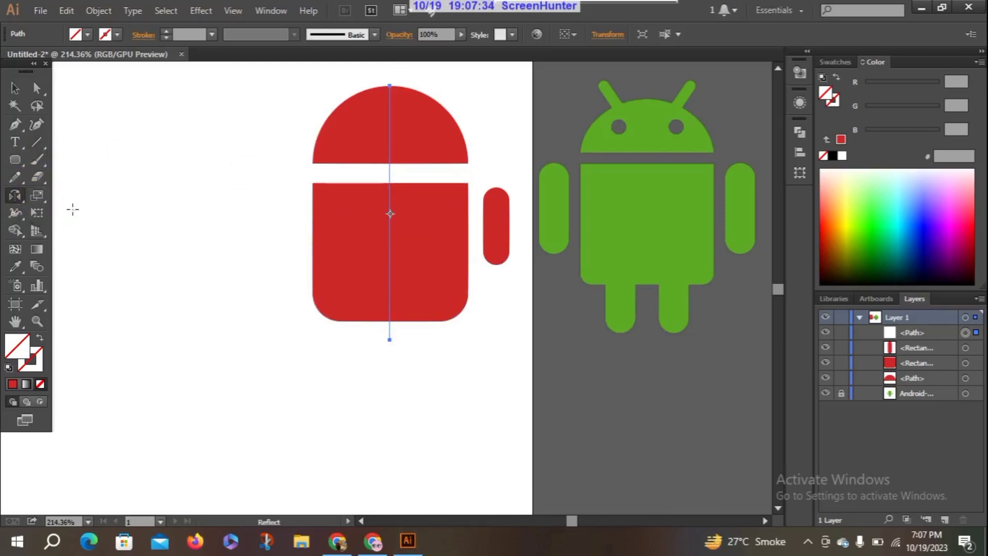
{"action": "left_click", "coordinate": [390, 87]}
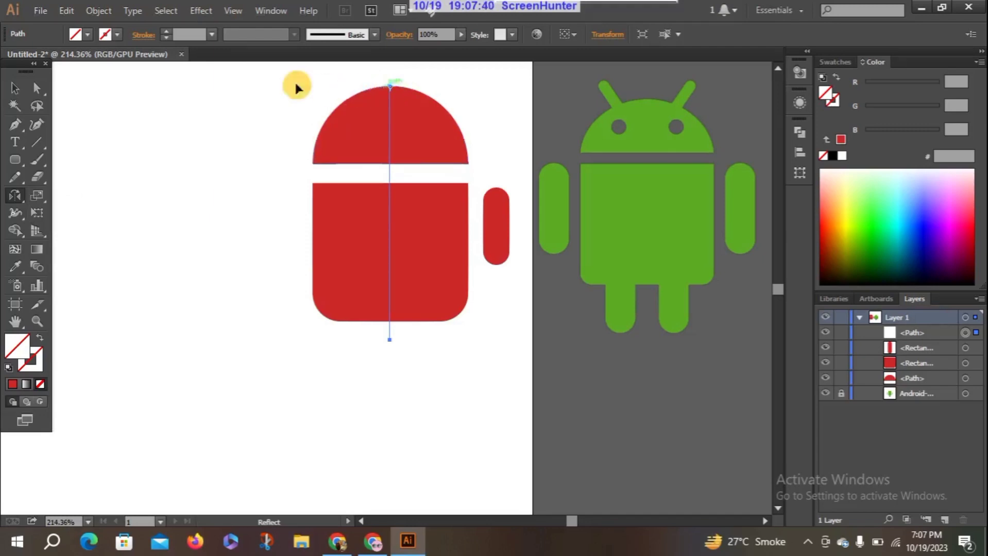
Reflect a copy of the right arm across the vertical axis through the head's top centre anchor, comparing the horizontal option in the preview
{"action": "left_click", "coordinate": [14, 86]}
{"action": "left_click", "coordinate": [494, 235]}
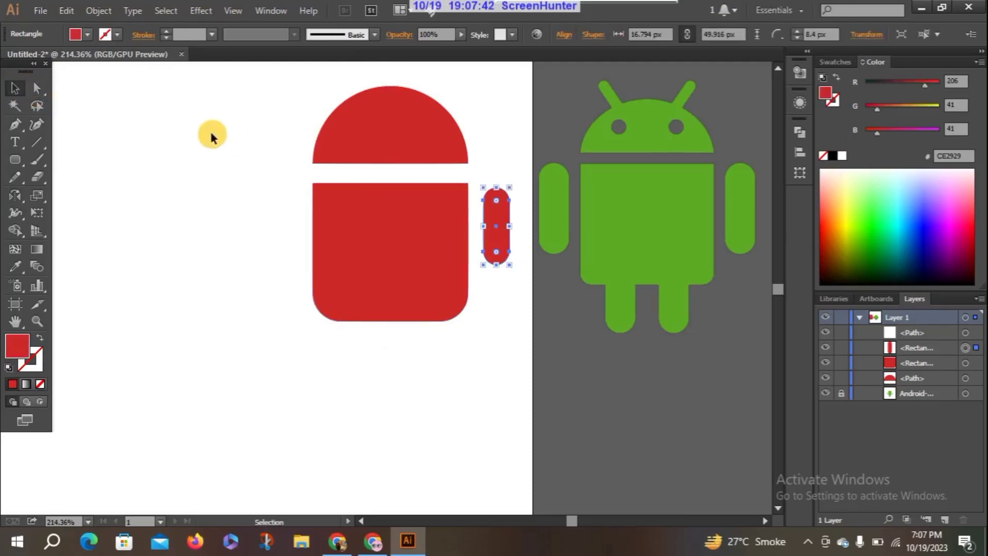
{"action": "left_click", "coordinate": [15, 195]}
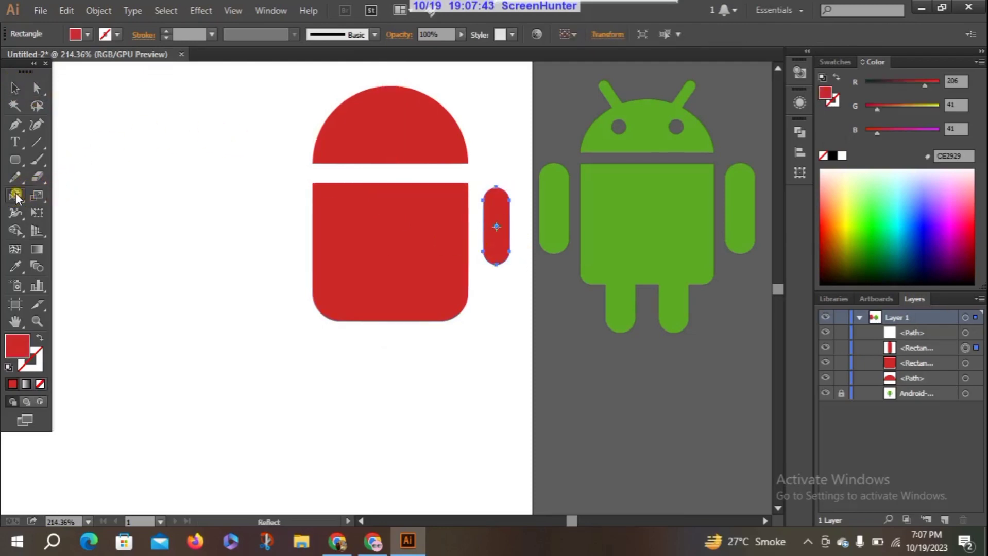
{"action": "left_click", "coordinate": [388, 85], "text": "alt"}
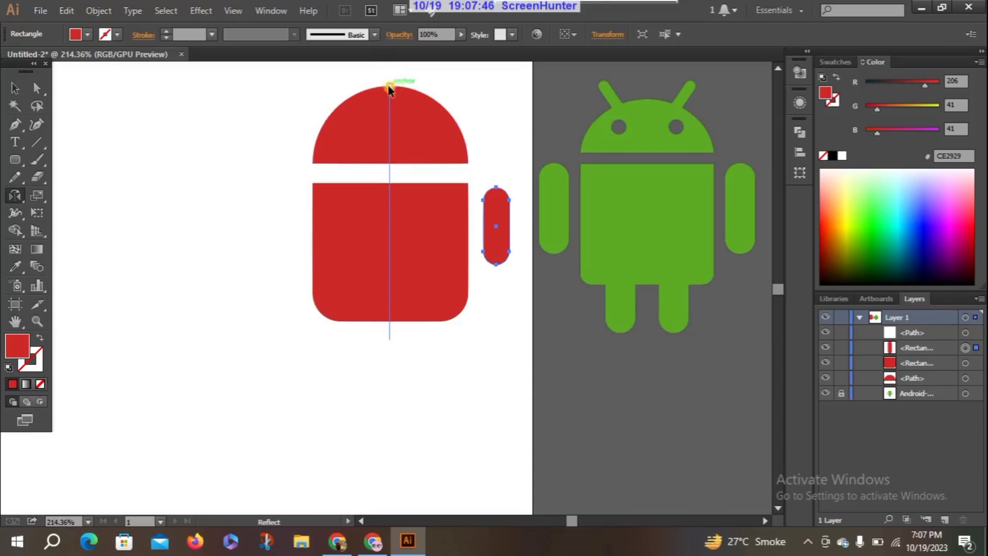
{"action": "left_click", "coordinate": [584, 187]}
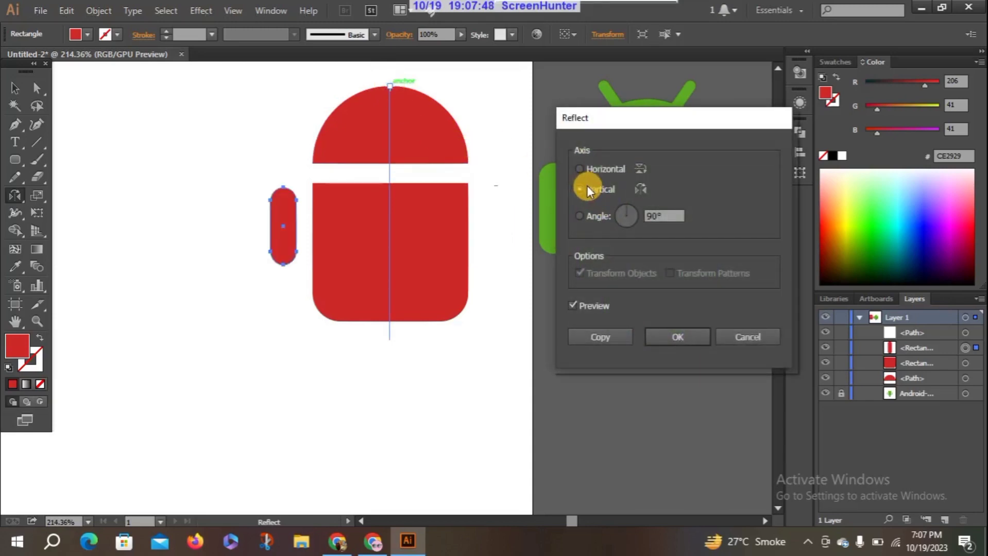
{"action": "left_click", "coordinate": [595, 307]}
{"action": "left_click", "coordinate": [595, 307]}
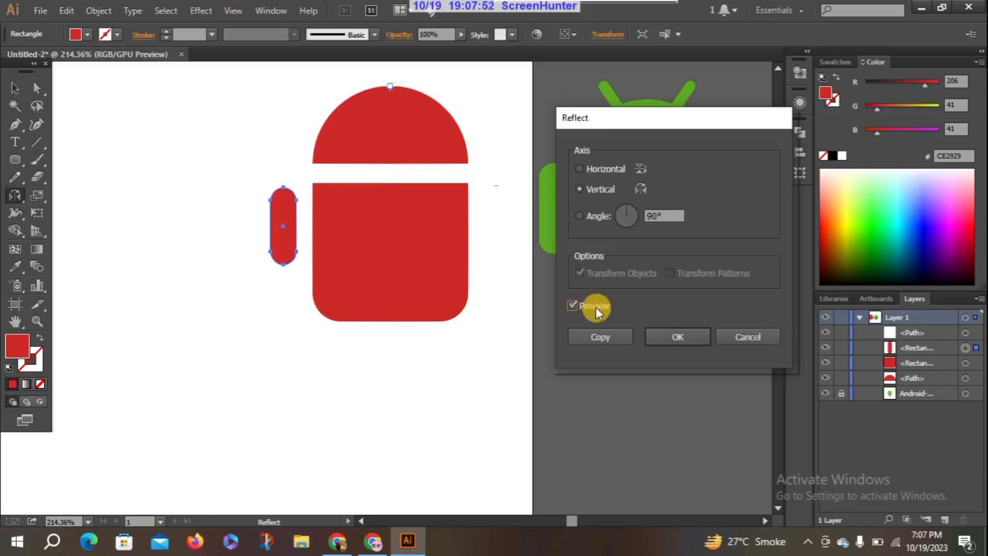
{"action": "left_click", "coordinate": [596, 170]}
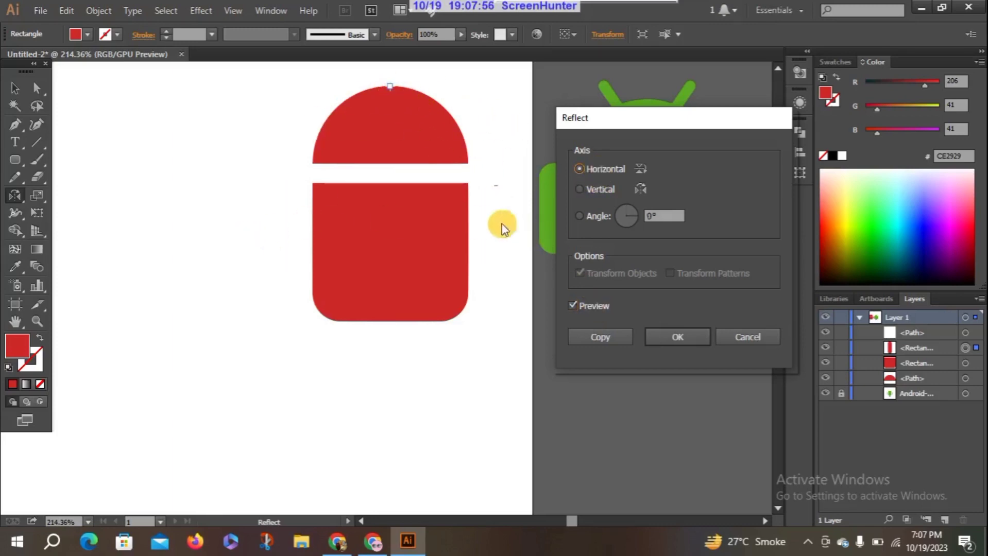
{"action": "left_click", "coordinate": [590, 187]}
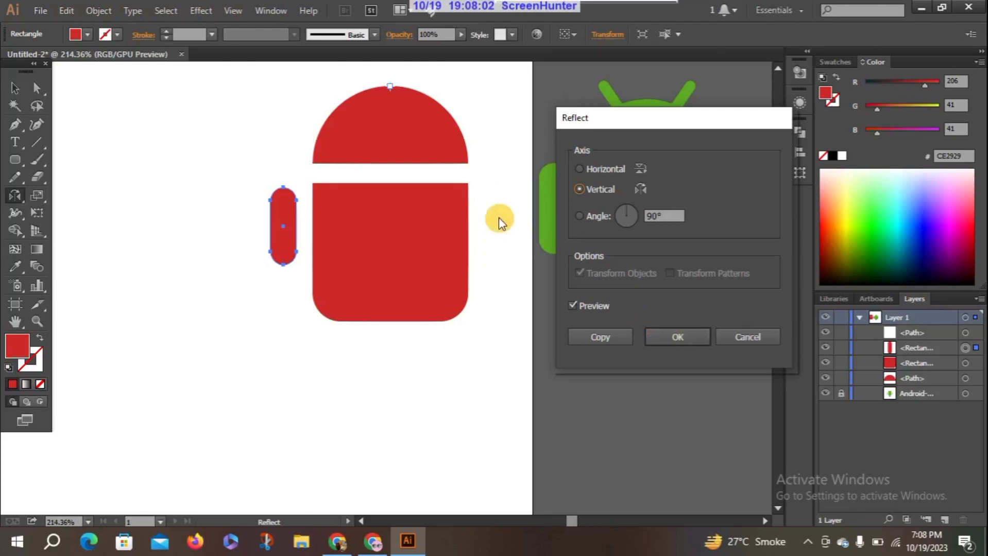
{"action": "left_click", "coordinate": [613, 337]}
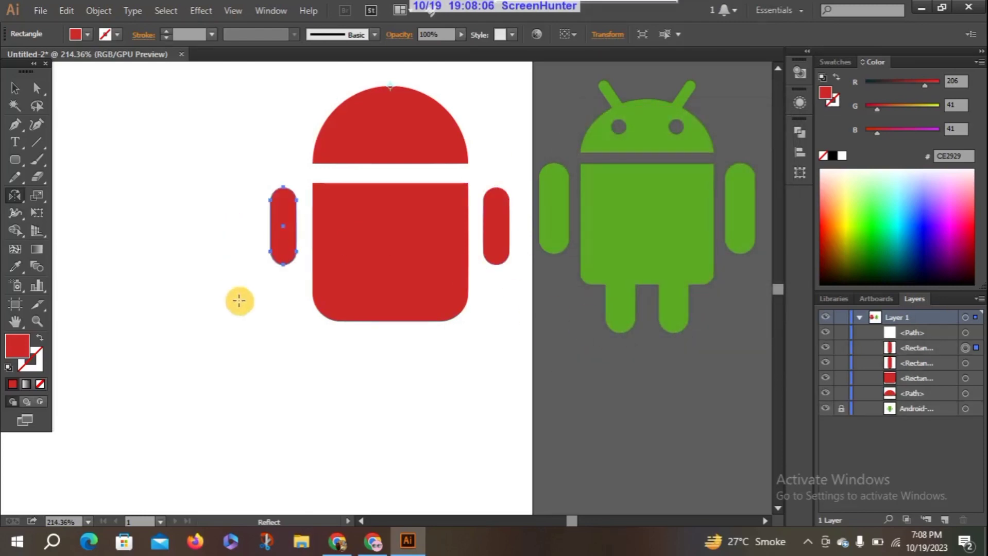
Deselect the mirrored arm and delete the vertical guide line through the head and body
{"action": "left_click", "coordinate": [13, 87]}
{"action": "left_click", "coordinate": [172, 214]}
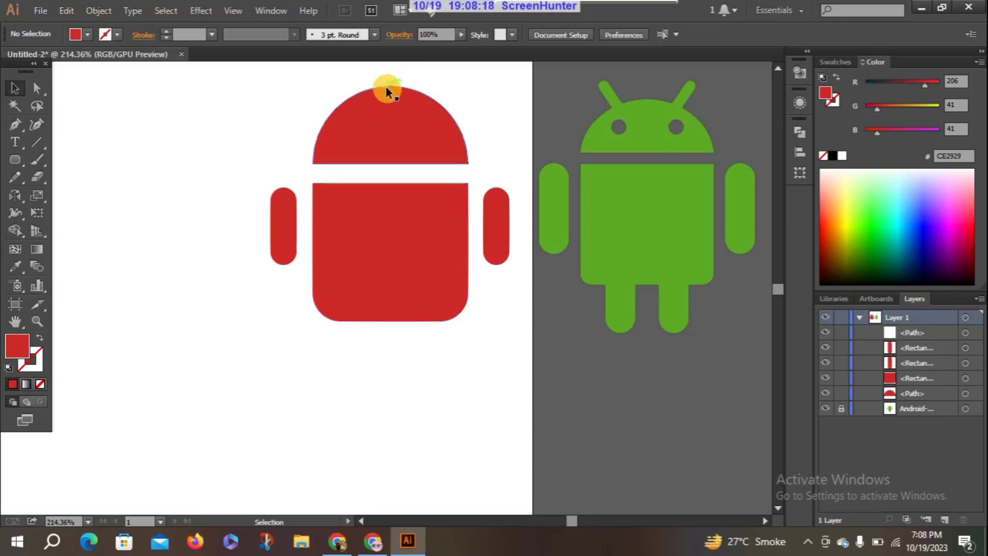
{"action": "left_click", "coordinate": [390, 135]}
{"action": "key", "text": "Delete"}
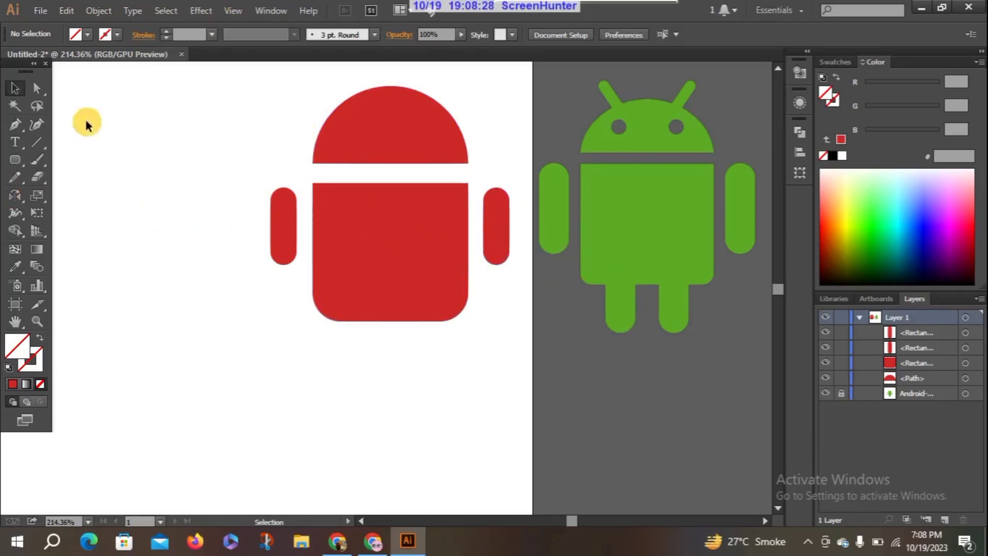
Draw a vertical rounded rectangle about 18 px wide and 48 px high across the left part of the body's lower edge as a leg
{"action": "left_click", "coordinate": [15, 160]}
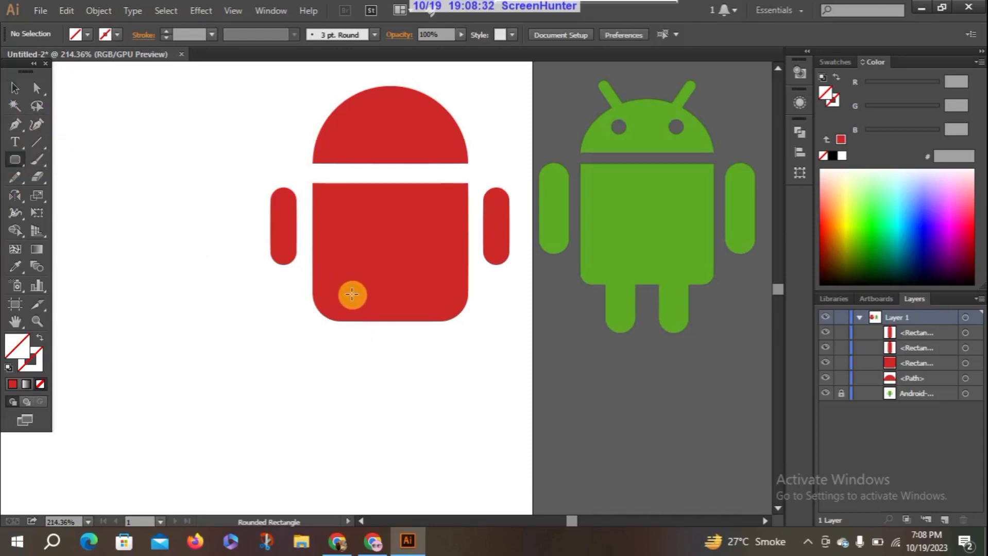
{"action": "left_click_drag", "start_coordinate": [351, 296], "coordinate": [379, 367]}
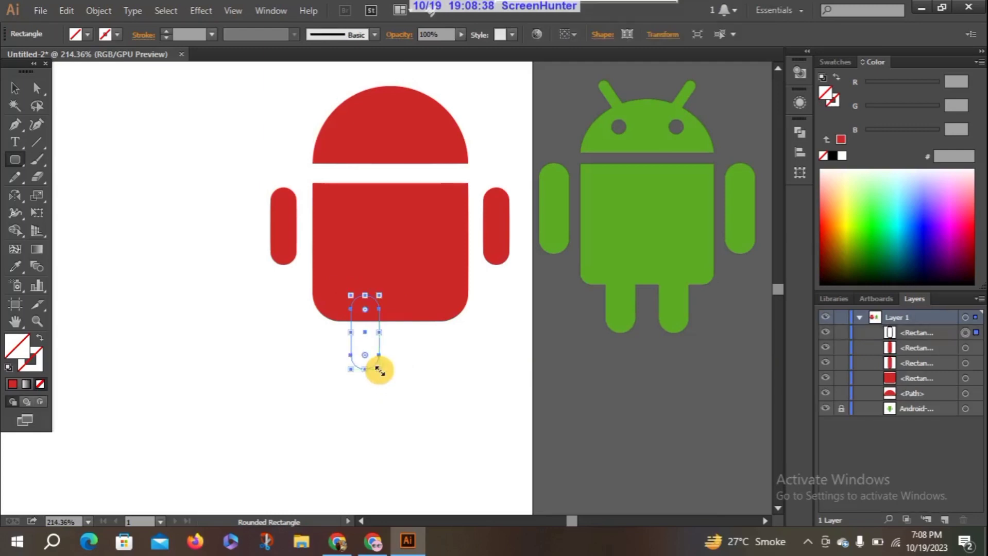
{"action": "left_click", "coordinate": [14, 88]}
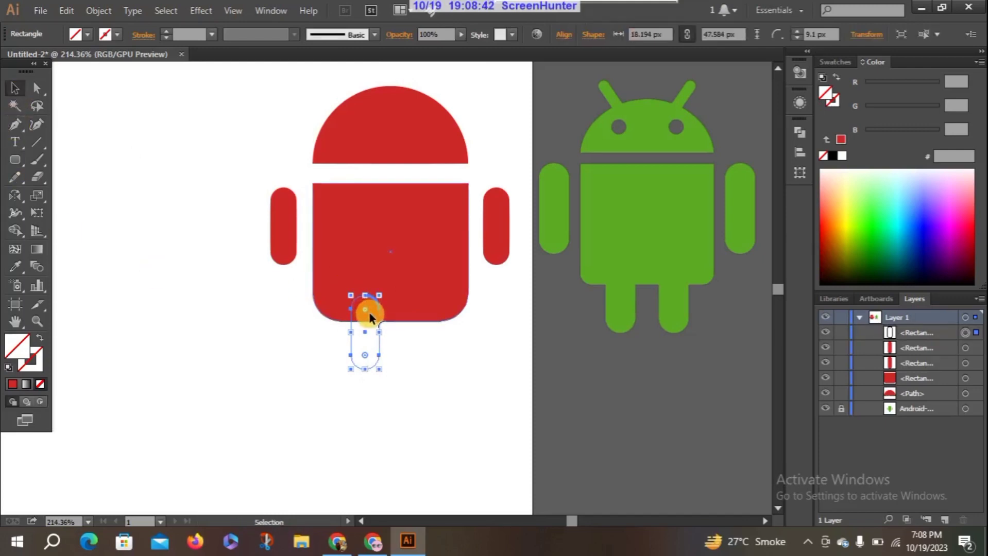
Try dragging a copy off the leg outline, and undo the copy placed higher on the body
{"action": "left_click_drag", "start_coordinate": [368, 312], "coordinate": [399, 314]}
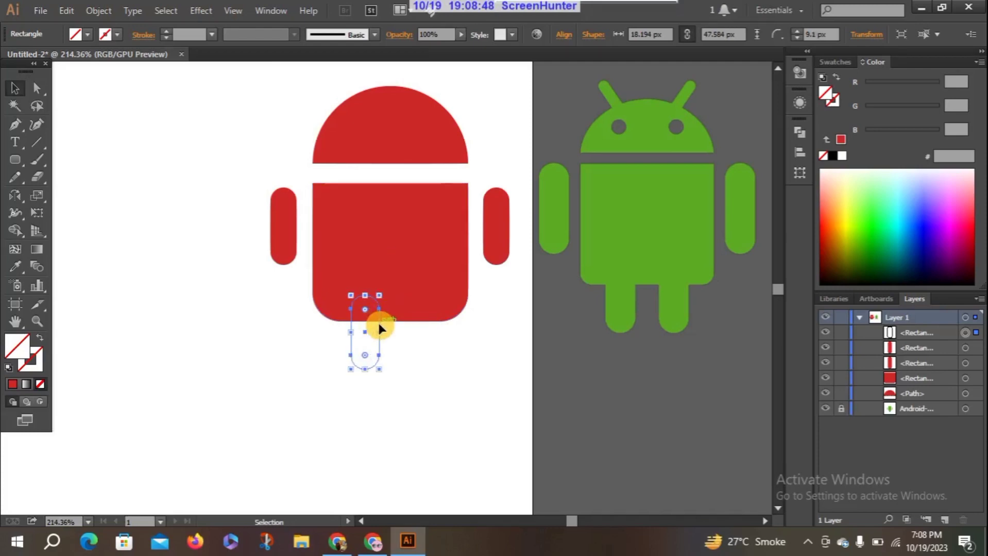
{"action": "left_click_drag", "start_coordinate": [381, 327], "coordinate": [382, 296]}
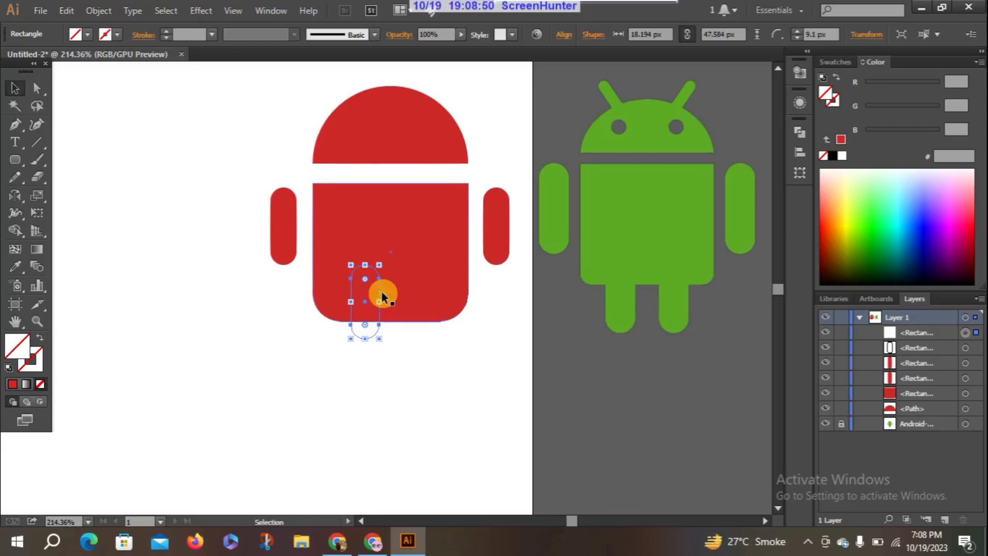
{"action": "key", "text": "ctrl+z"}
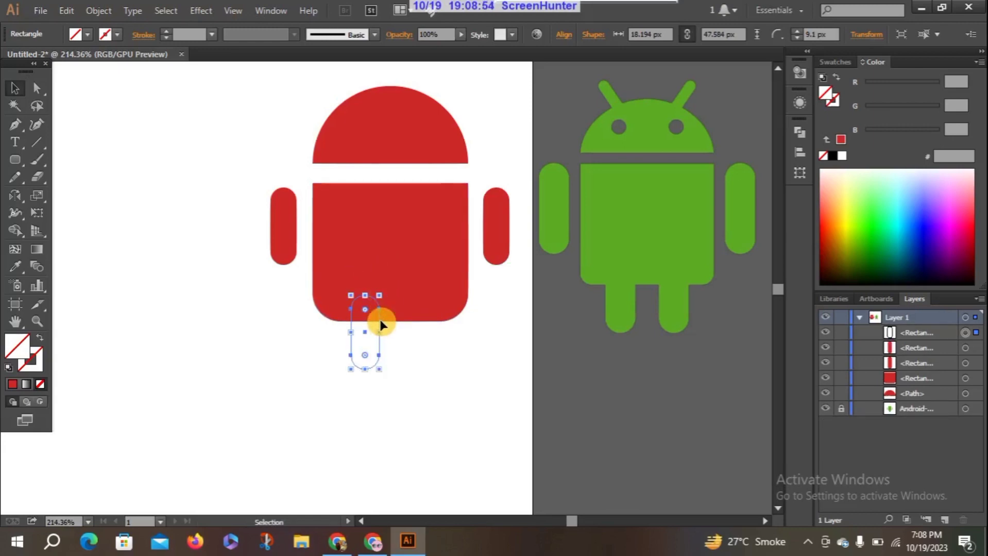
Duplicate the leg outline across the body's lower edge, then place a second duplicate almost over the original leg
{"action": "left_click_drag", "start_coordinate": [380, 324], "coordinate": [421, 320]}
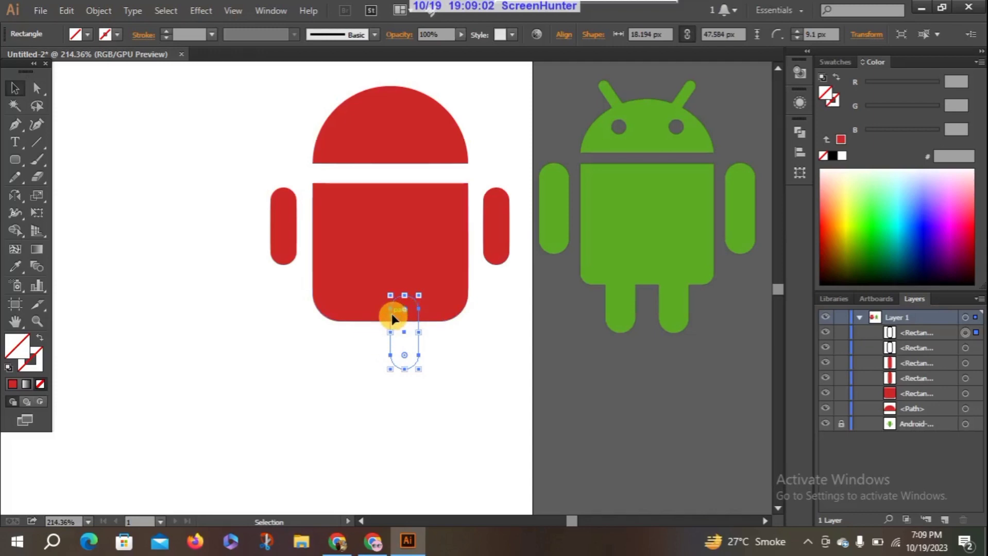
{"action": "left_click_drag", "start_coordinate": [391, 318], "coordinate": [354, 320]}
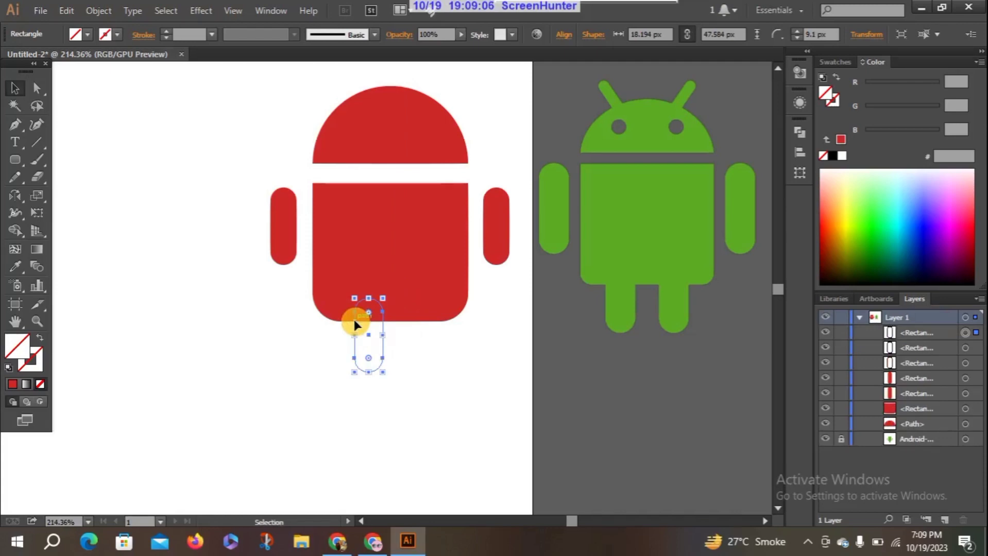
{"action": "left_click", "coordinate": [305, 360]}
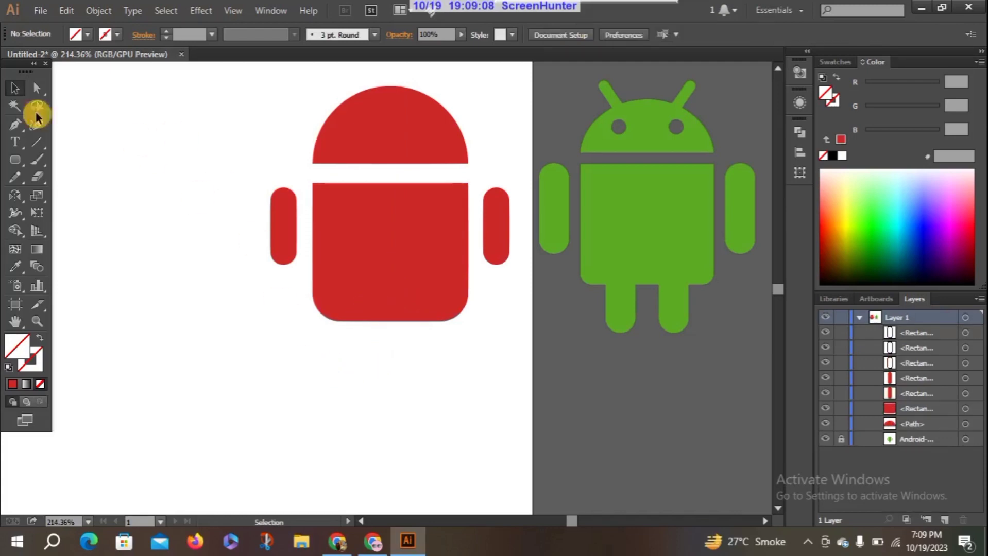
Delete the unfilled leg outline and both of its copies from the body's lower edge
{"action": "left_click", "coordinate": [378, 331]}
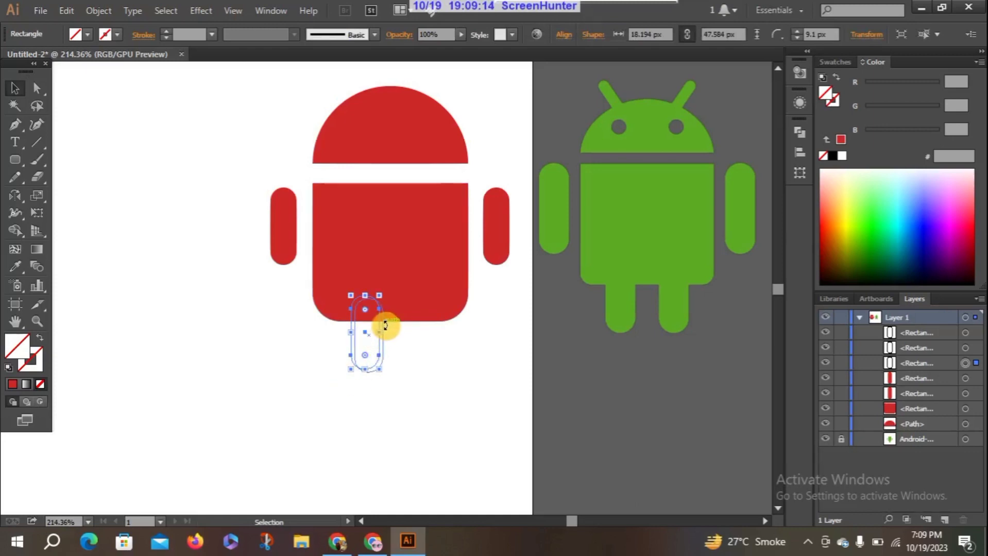
{"action": "left_click_drag", "start_coordinate": [385, 325], "coordinate": [398, 332]}
{"action": "key", "text": "Delete"}
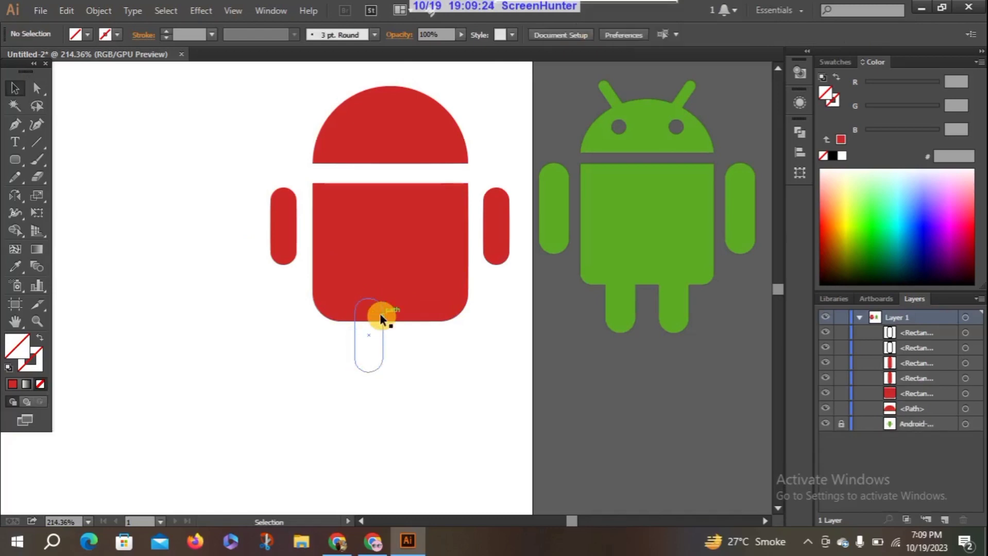
{"action": "left_click", "coordinate": [383, 318]}
{"action": "key", "text": "Delete"}
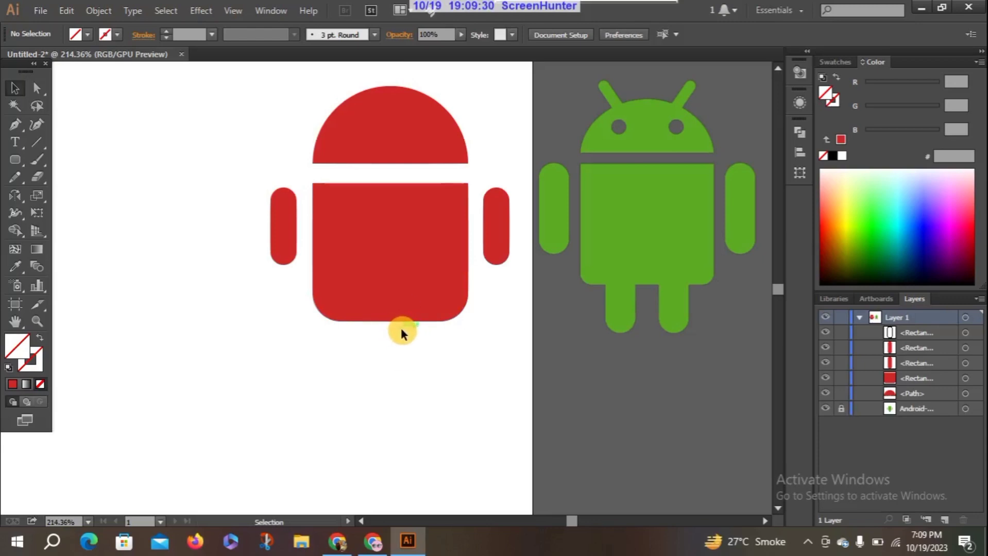
{"action": "left_click", "coordinate": [391, 329]}
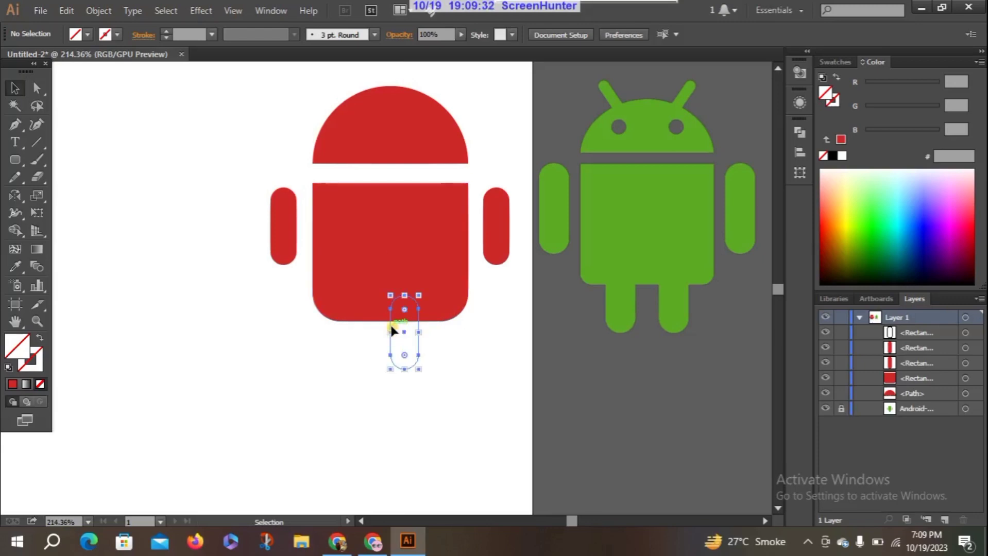
{"action": "key", "text": "Delete"}
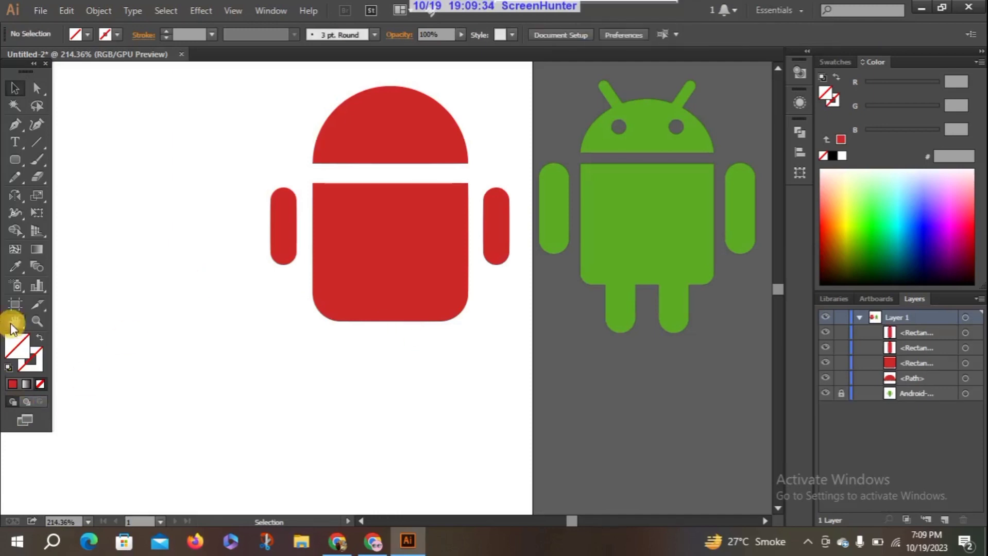
Draw a red-filled rounded rectangle about 16 px wide and 51 px high across the left part of the body's lower edge as a leg
{"action": "left_click", "coordinate": [12, 383]}
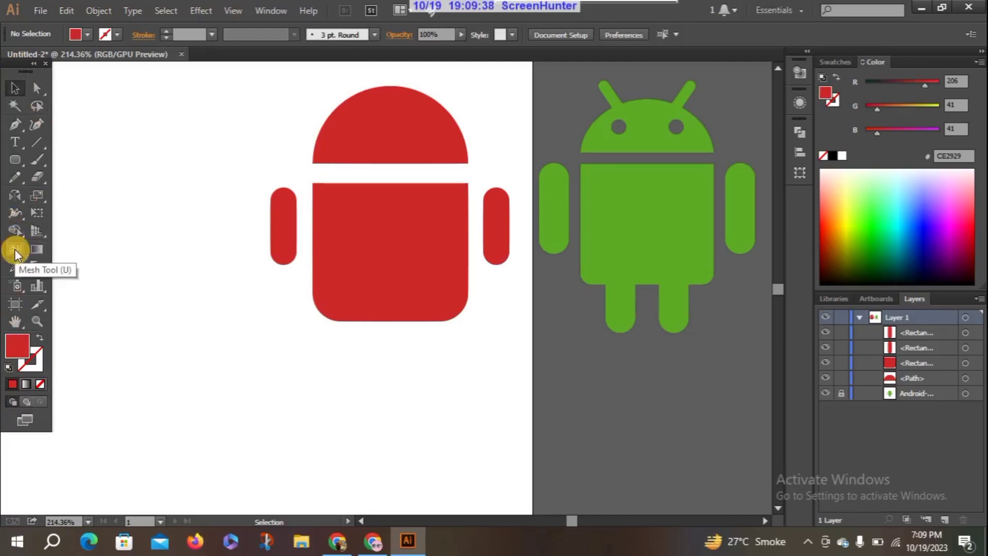
{"action": "left_click", "coordinate": [15, 160]}
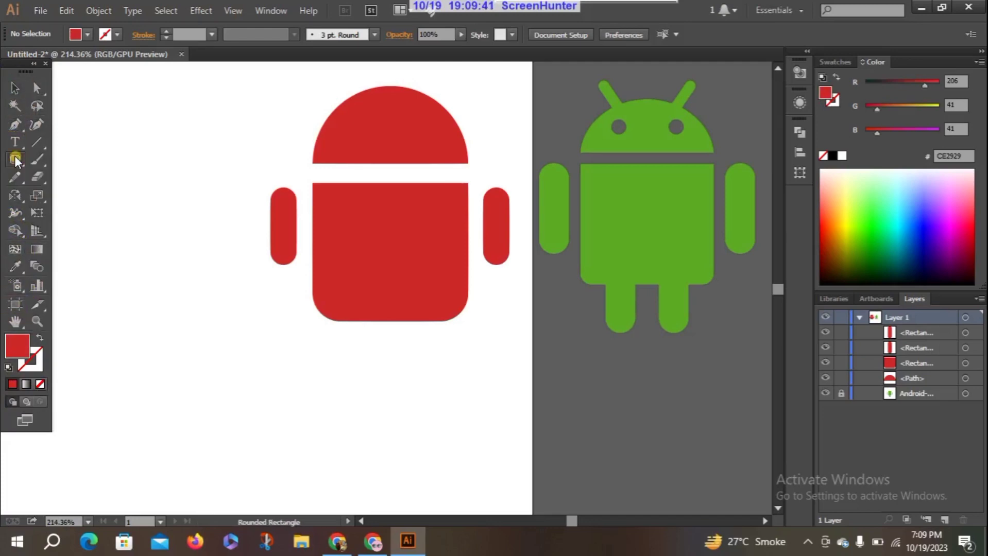
{"action": "left_click", "coordinate": [354, 290]}
{"action": "left_click", "coordinate": [541, 303]}
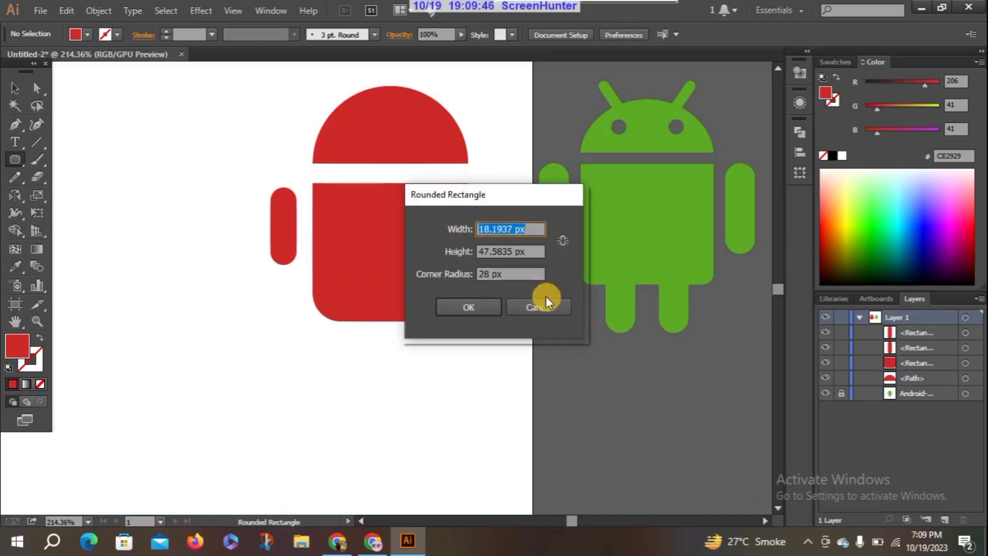
{"action": "left_click", "coordinate": [349, 289]}
{"action": "left_click_drag", "start_coordinate": [348, 289], "coordinate": [373, 367]}
{"action": "left_click", "coordinate": [15, 88]}
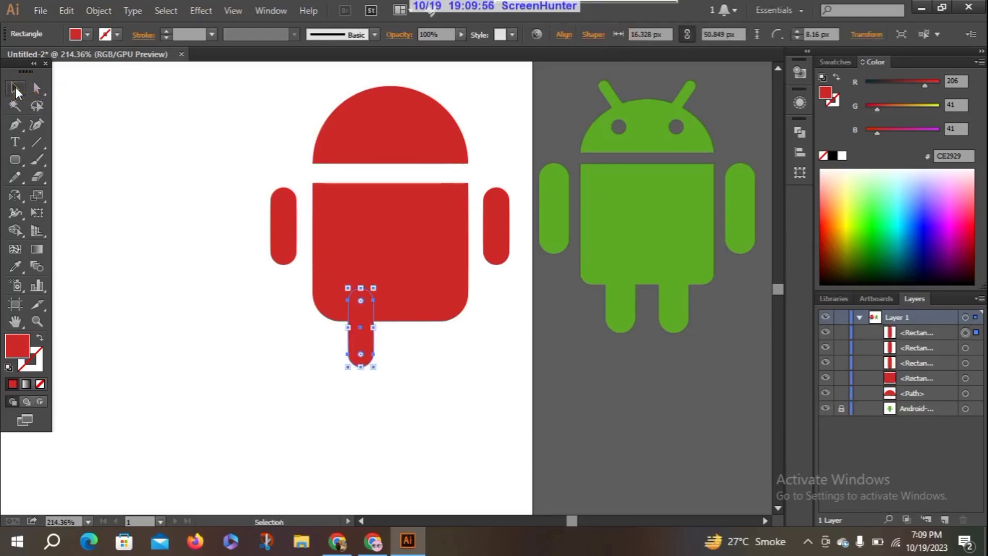
Duplicate the red leg horizontally to the right as the second leg and deselect it
{"action": "left_click", "coordinate": [369, 310]}
{"action": "left_click_drag", "start_coordinate": [372, 314], "coordinate": [423, 317]}
{"action": "left_click", "coordinate": [254, 391]}
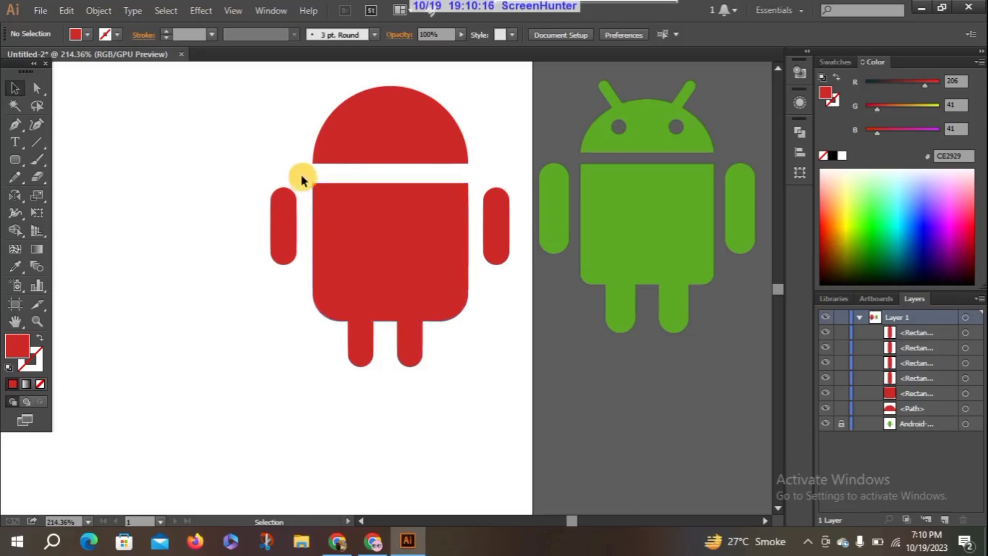
Try centre-aligning the body and the two ungrouped legs horizontally, and undo the alignment
{"action": "left_click", "coordinate": [357, 319]}
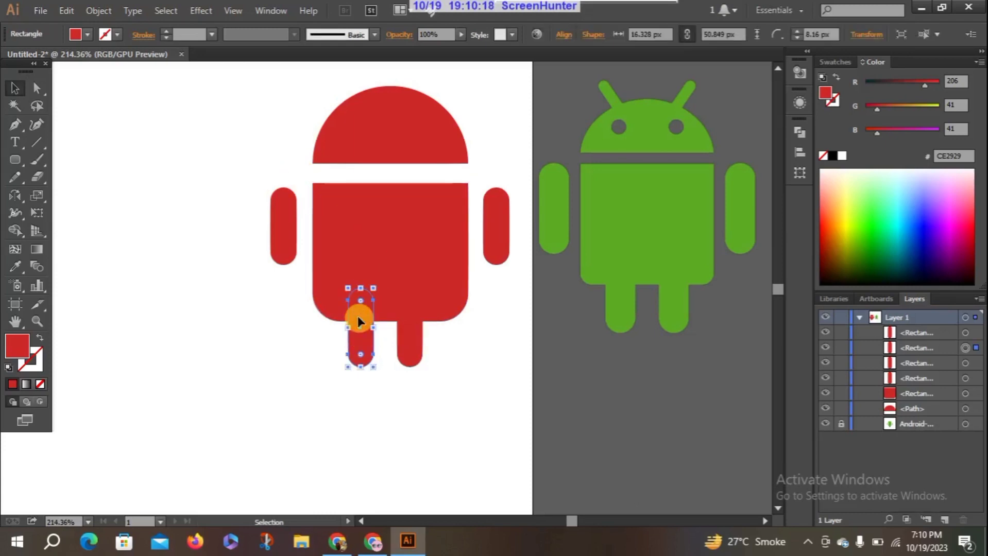
{"action": "left_click", "coordinate": [409, 339], "text": "shift"}
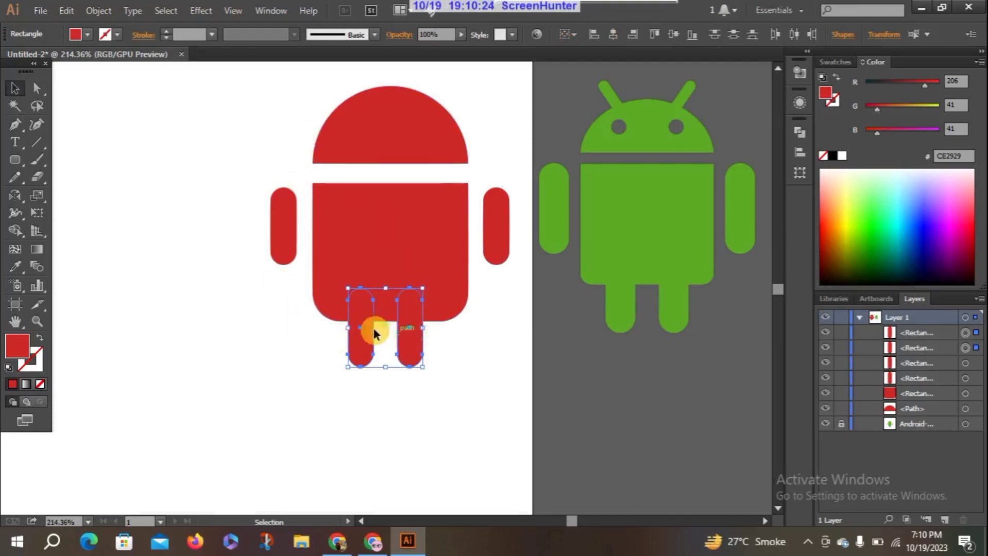
{"action": "left_click_drag", "start_coordinate": [308, 170], "coordinate": [461, 383]}
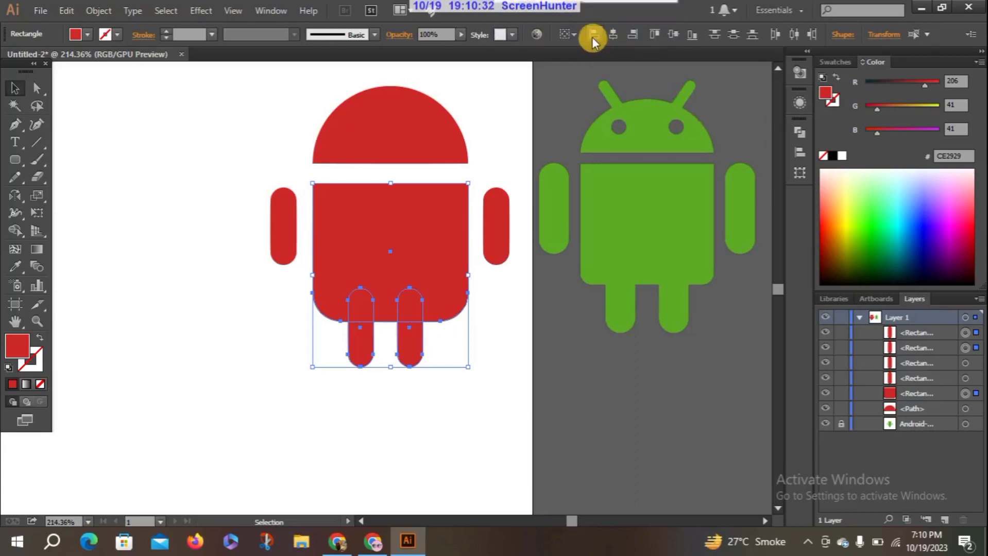
{"action": "left_click", "coordinate": [615, 36]}
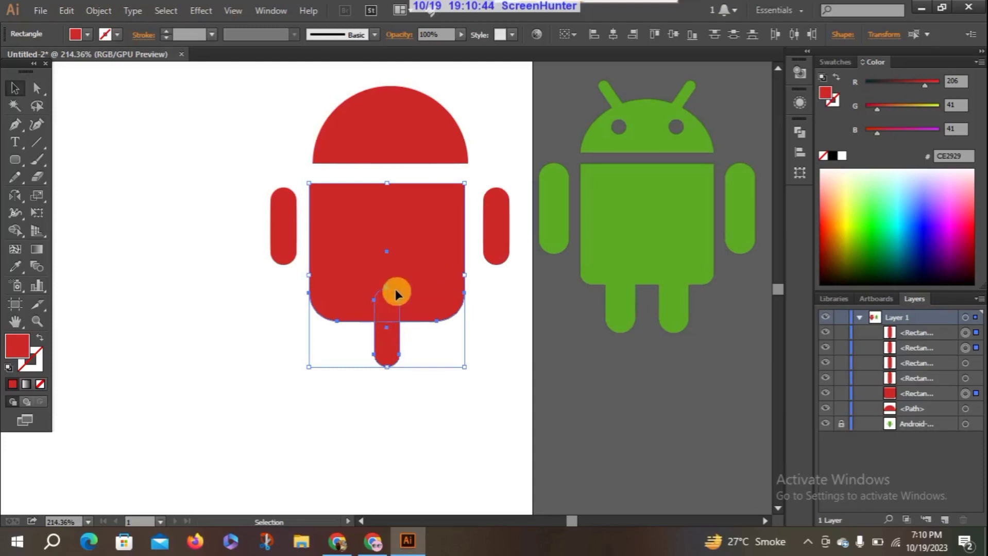
{"action": "key", "text": "ctrl+z"}
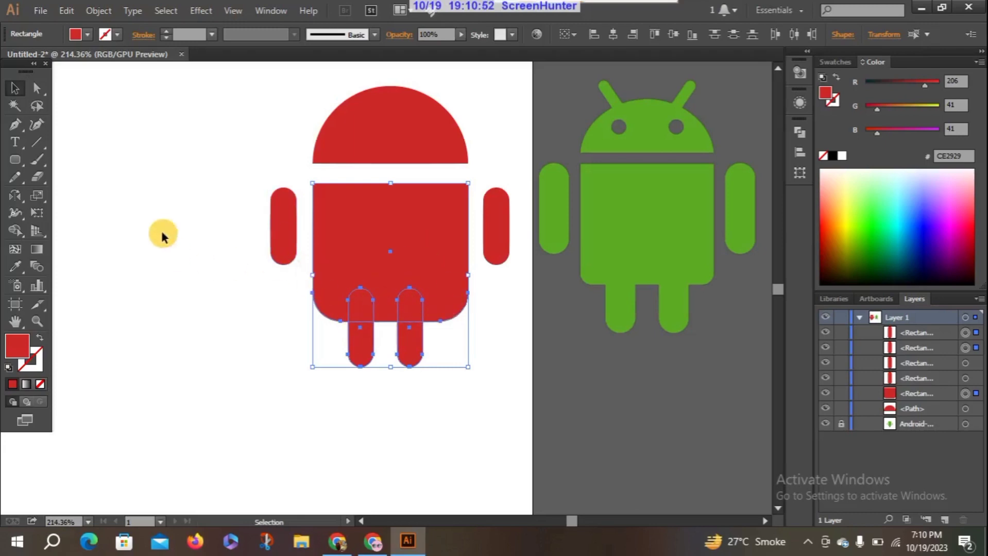
Group the two legs into a single object
{"action": "left_click", "coordinate": [194, 229]}
{"action": "left_click", "coordinate": [364, 344]}
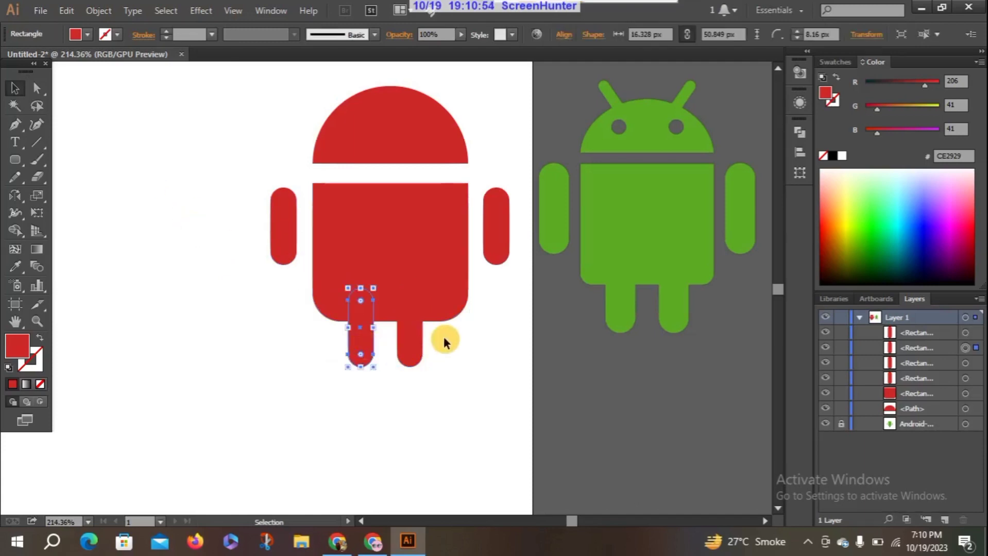
{"action": "left_click", "coordinate": [419, 344], "text": "shift"}
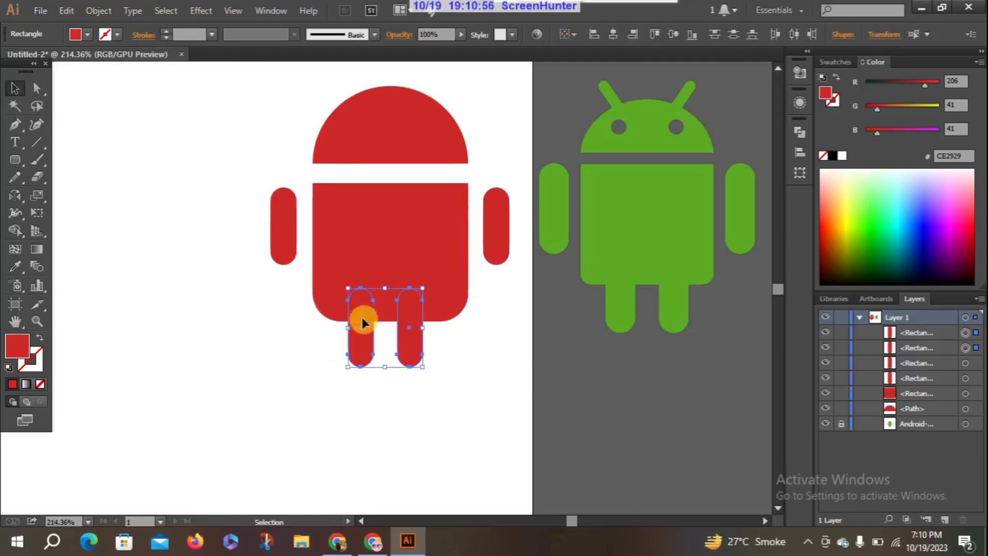
{"action": "right_click", "coordinate": [361, 318]}
{"action": "left_click", "coordinate": [418, 171]}
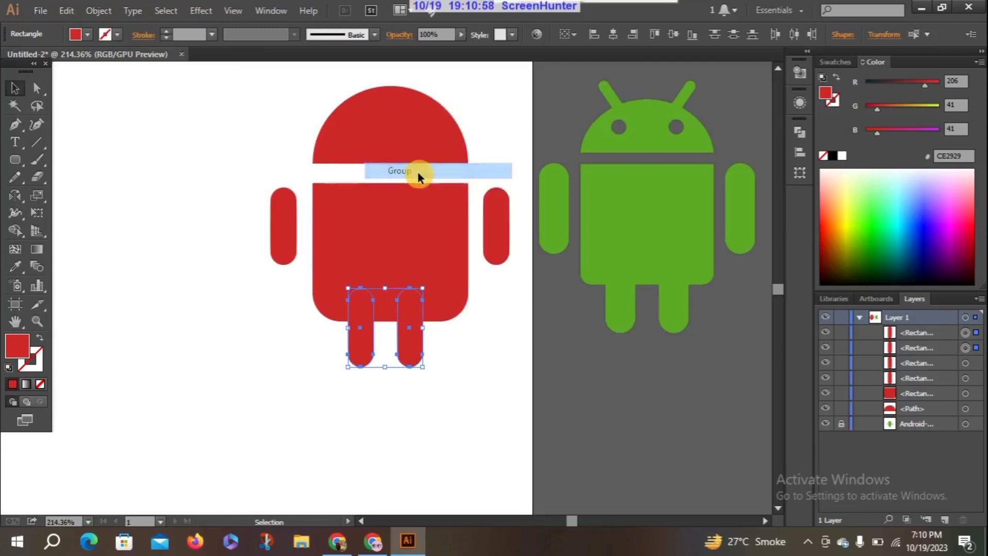
Try centre-aligning the leg group and the body horizontally, undo the alignment and deselect everything
{"action": "left_click_drag", "start_coordinate": [306, 179], "coordinate": [449, 404]}
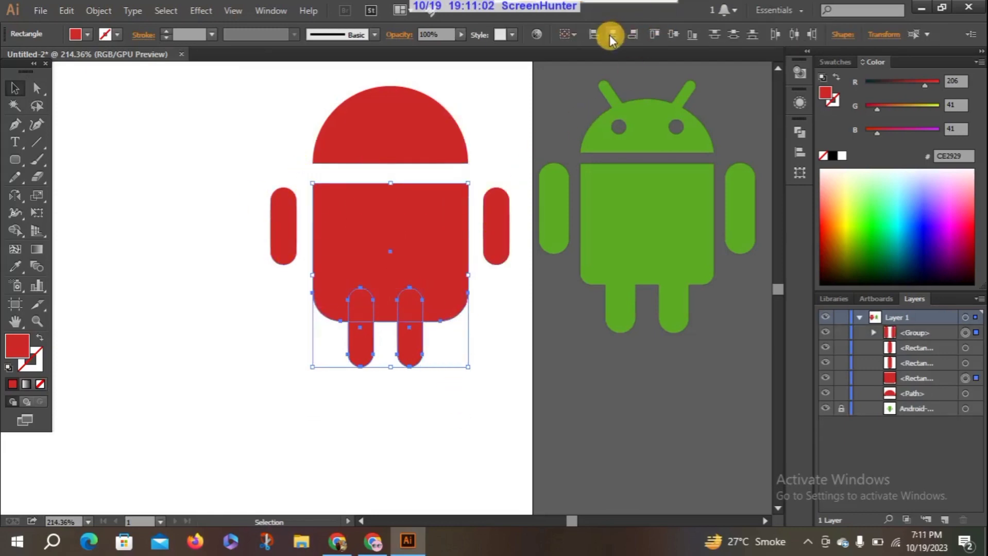
{"action": "left_click", "coordinate": [609, 34]}
{"action": "left_click", "coordinate": [171, 238]}
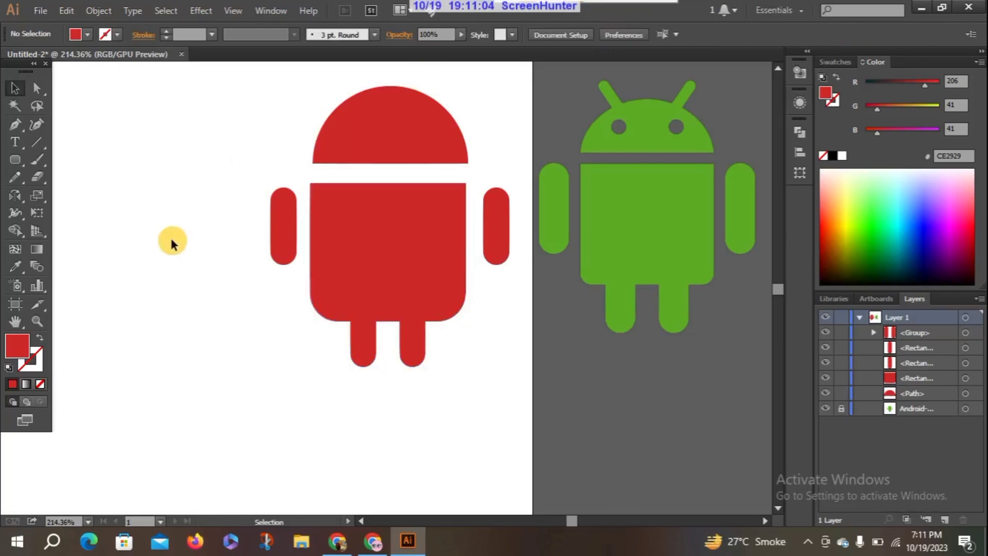
{"action": "key", "text": "ctrl+z"}
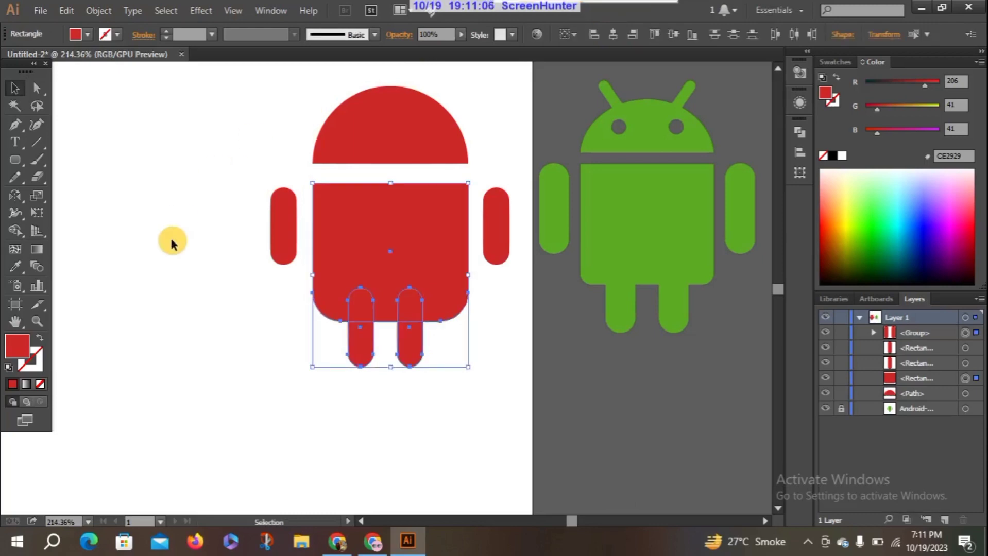
{"action": "left_click", "coordinate": [190, 236]}
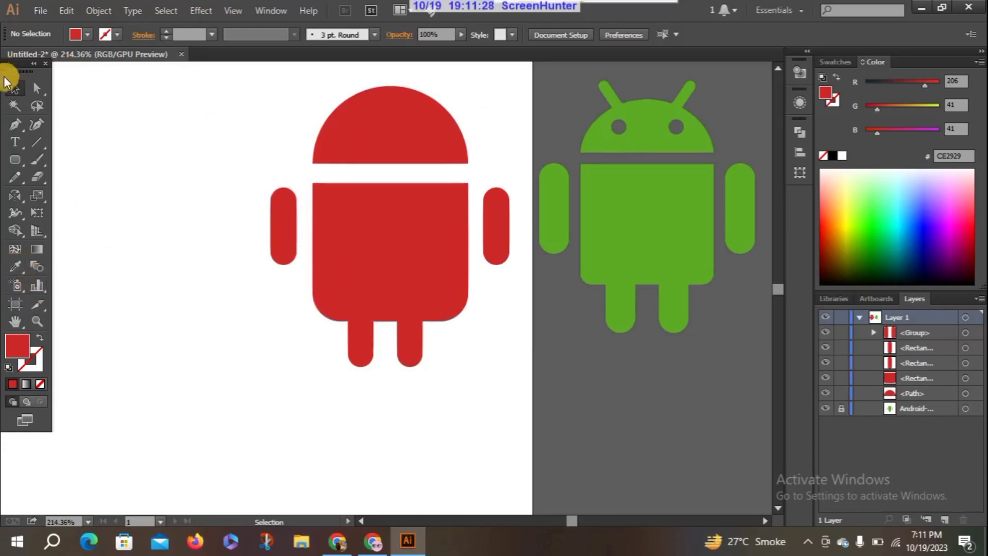
Recolour the head, body, arms and legs with the green sampled from the reference logo's body using the Eyedropper, and deselect them
{"action": "left_click_drag", "start_coordinate": [216, 75], "coordinate": [516, 379]}
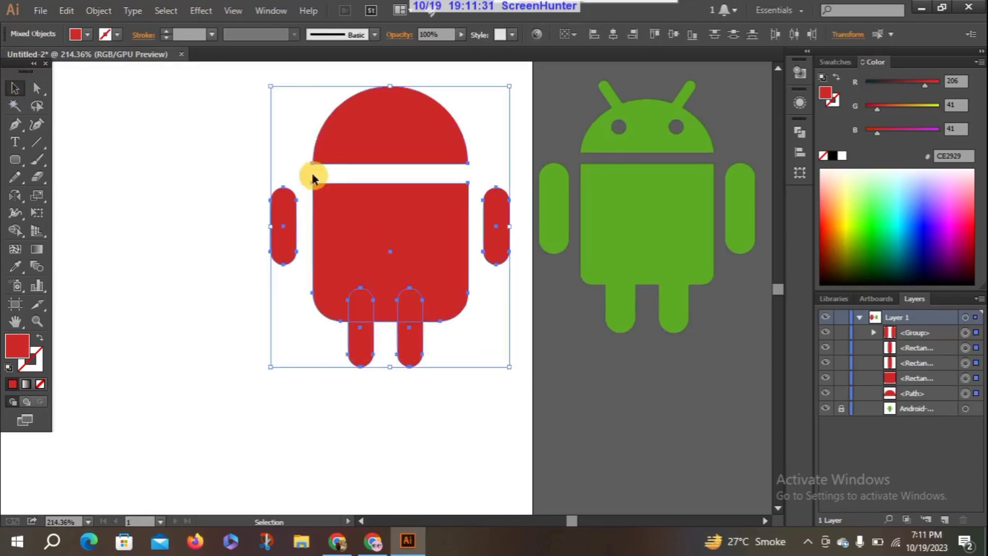
{"action": "left_click", "coordinate": [16, 266]}
{"action": "left_click", "coordinate": [633, 207]}
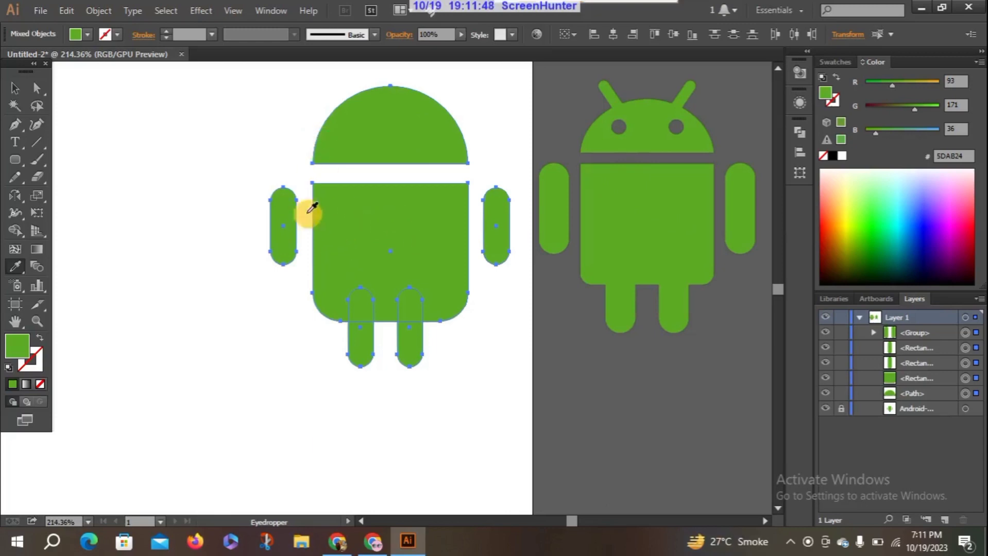
{"action": "left_click", "coordinate": [13, 88]}
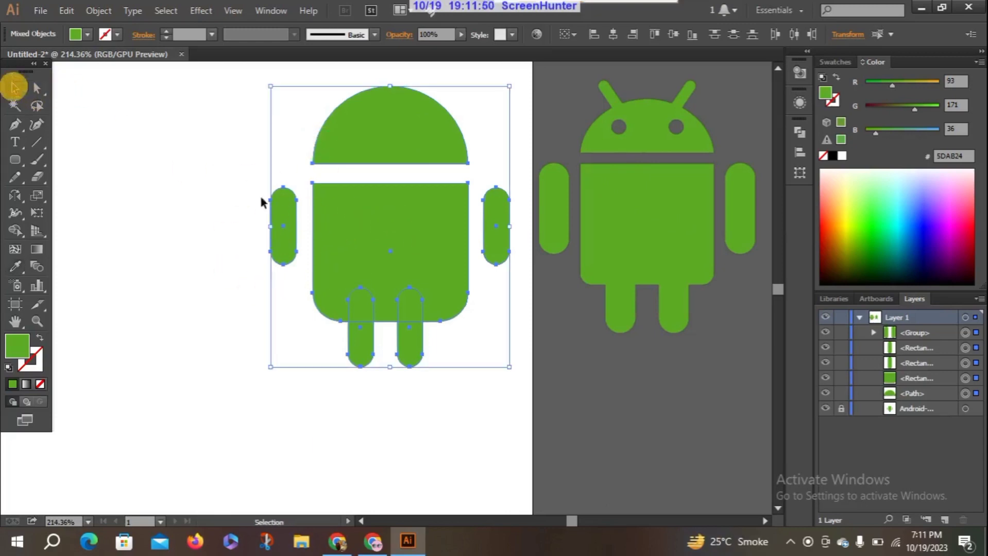
{"action": "left_click", "coordinate": [197, 250]}
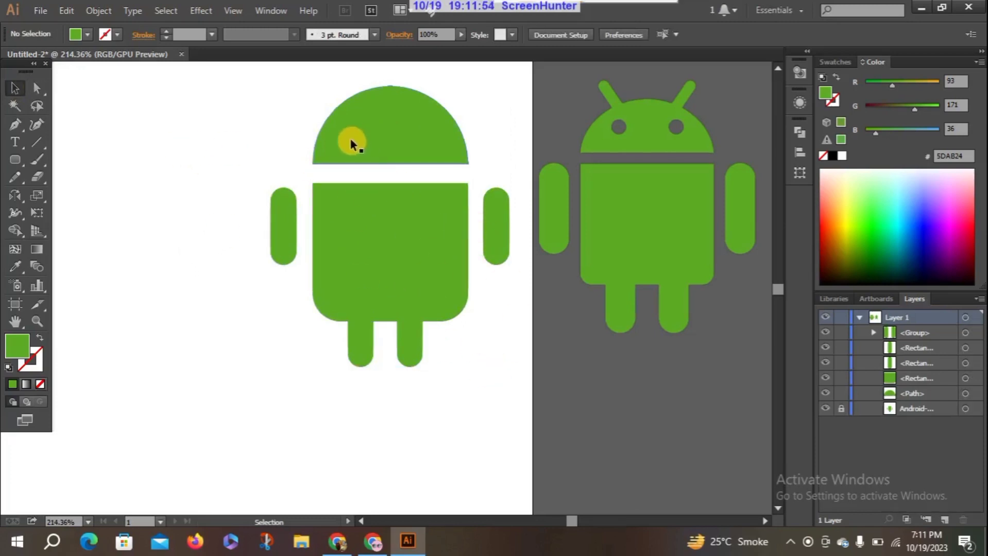
Try drawing a small circle with the Ellipse tool for the head's left eye, and undo both attempts
{"action": "left_click_drag", "start_coordinate": [19, 157], "coordinate": [67, 193]}
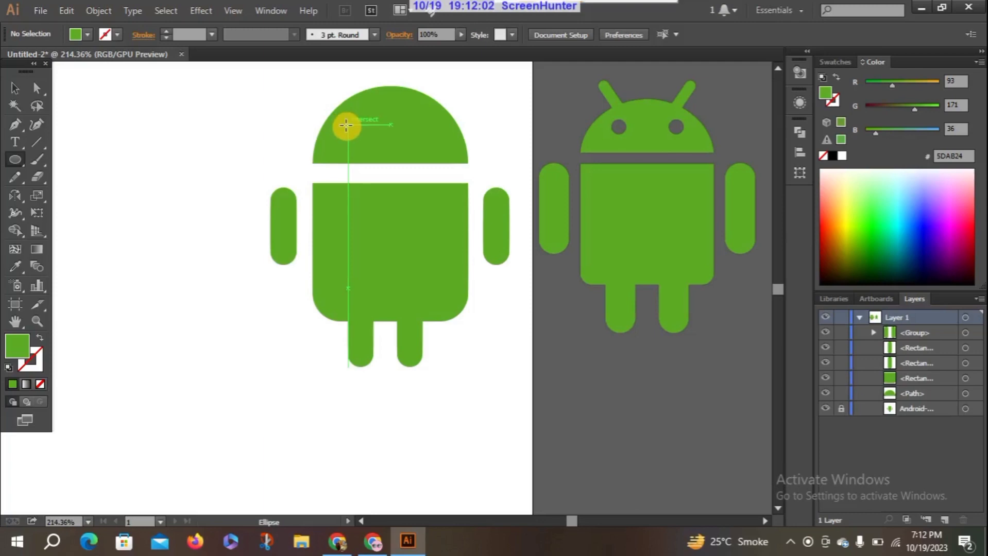
{"action": "left_click_drag", "start_coordinate": [352, 131], "coordinate": [364, 146]}
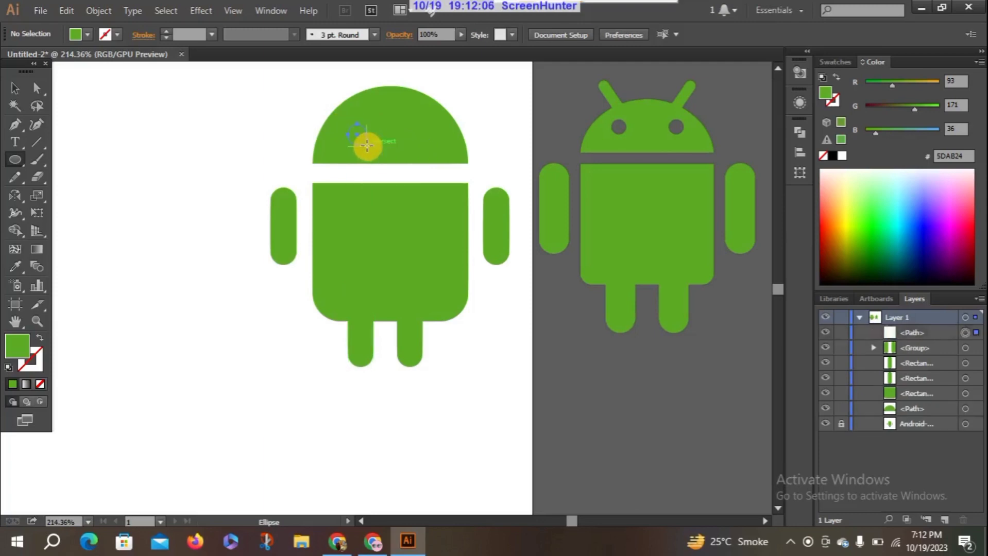
{"action": "key", "text": "ctrl+z"}
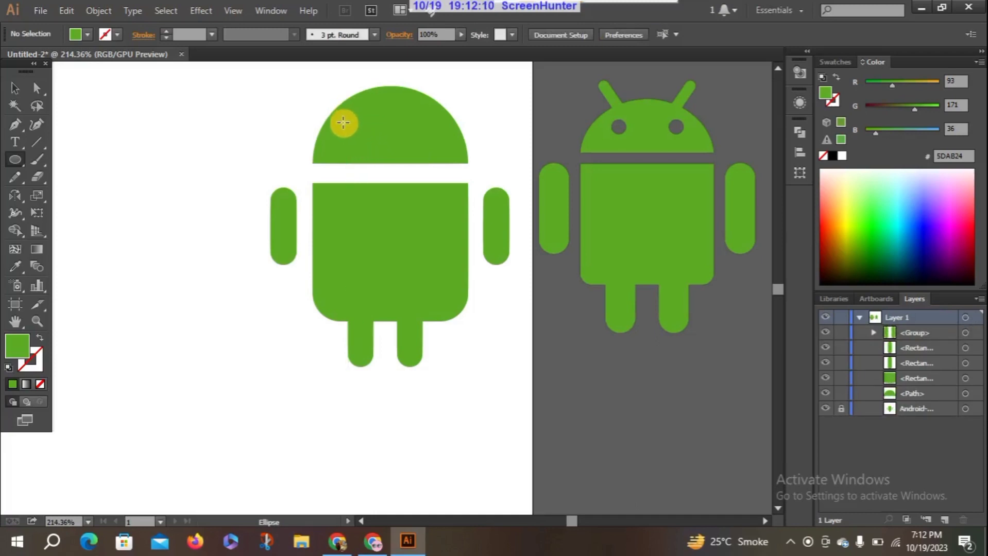
{"action": "left_click_drag", "start_coordinate": [349, 133], "coordinate": [364, 148]}
{"action": "key", "text": "ctrl+z"}
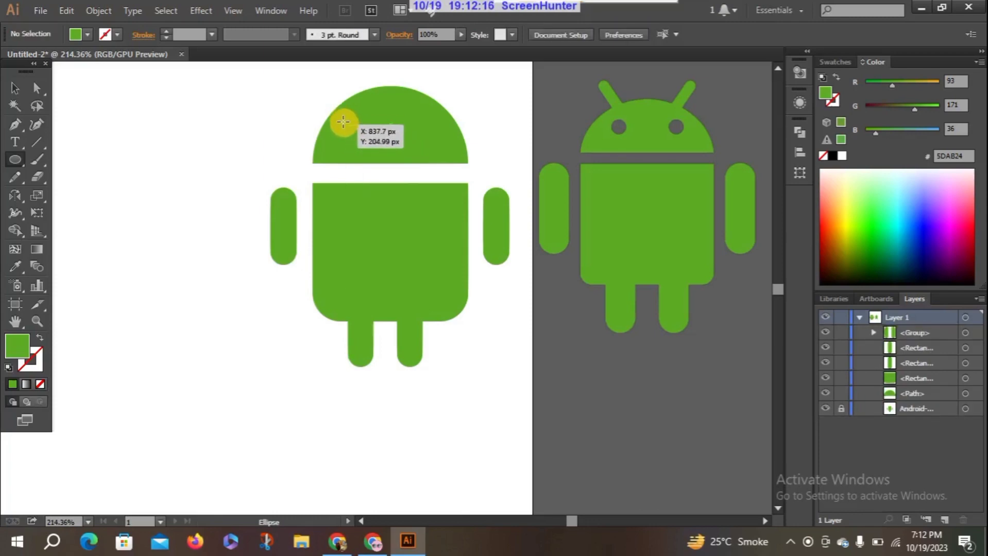
Draw a small circle on the left side of the head as an eye, move it slightly upward and select it
{"action": "left_click_drag", "start_coordinate": [346, 125], "coordinate": [359, 137]}
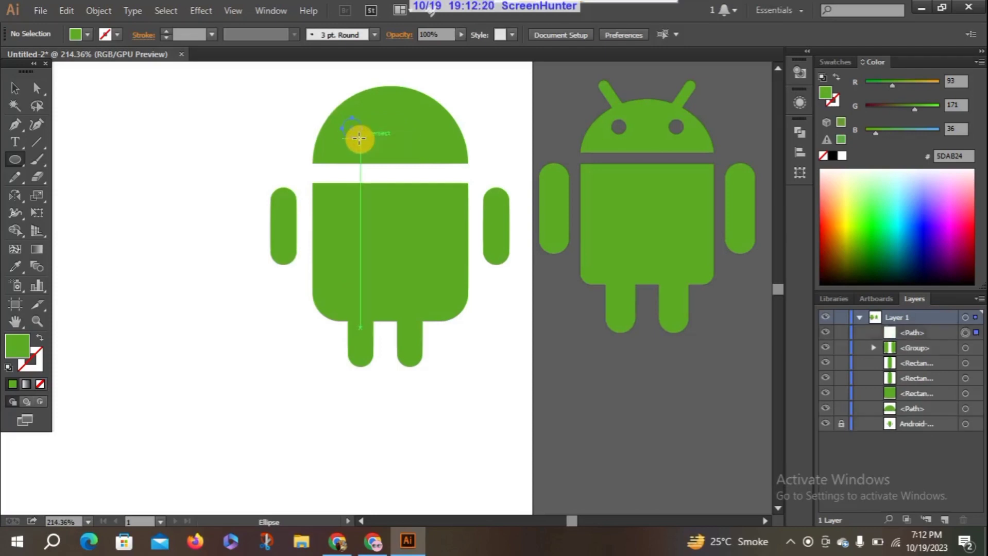
{"action": "left_click", "coordinate": [15, 88]}
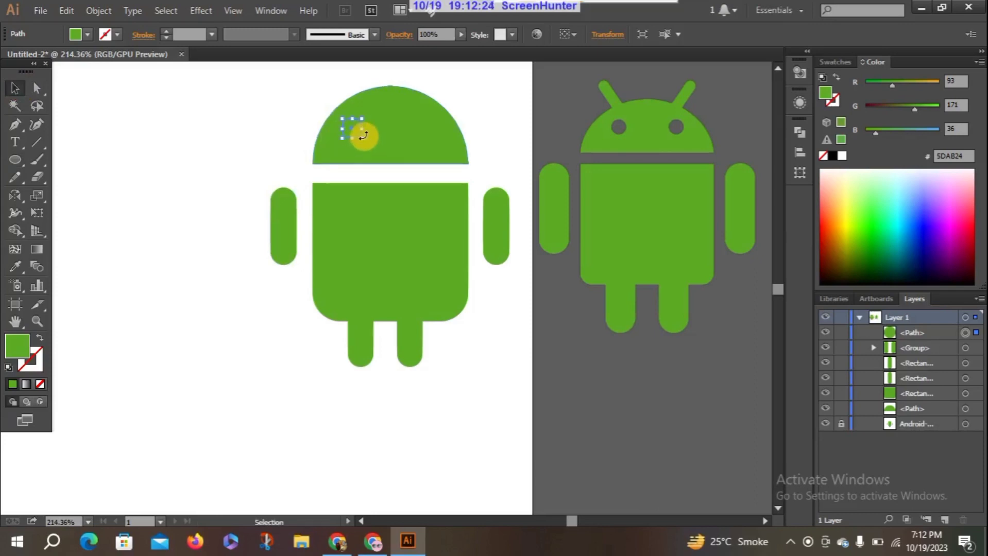
{"action": "left_click", "coordinate": [280, 132]}
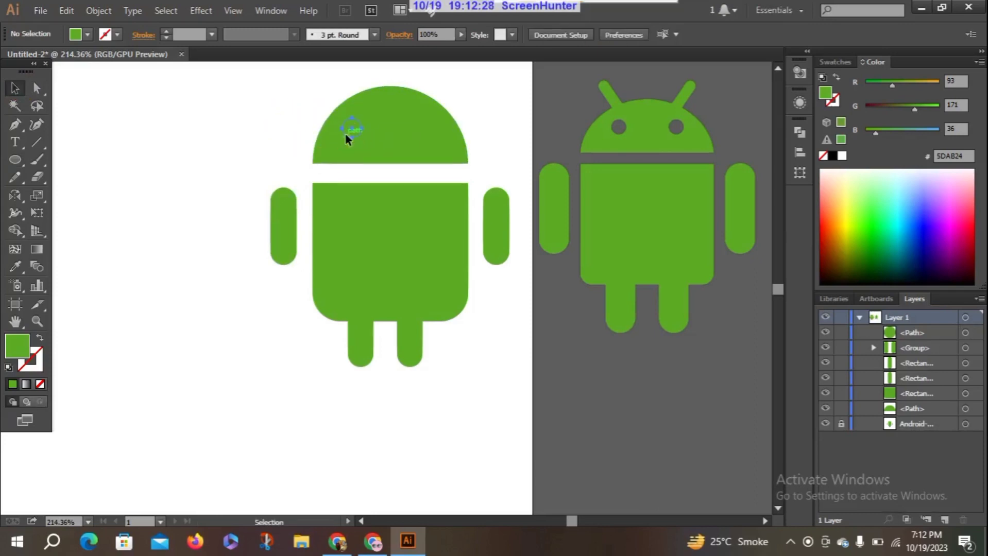
{"action": "left_click_drag", "start_coordinate": [345, 133], "coordinate": [345, 129]}
{"action": "left_click", "coordinate": [290, 127]}
{"action": "left_click", "coordinate": [350, 134]}
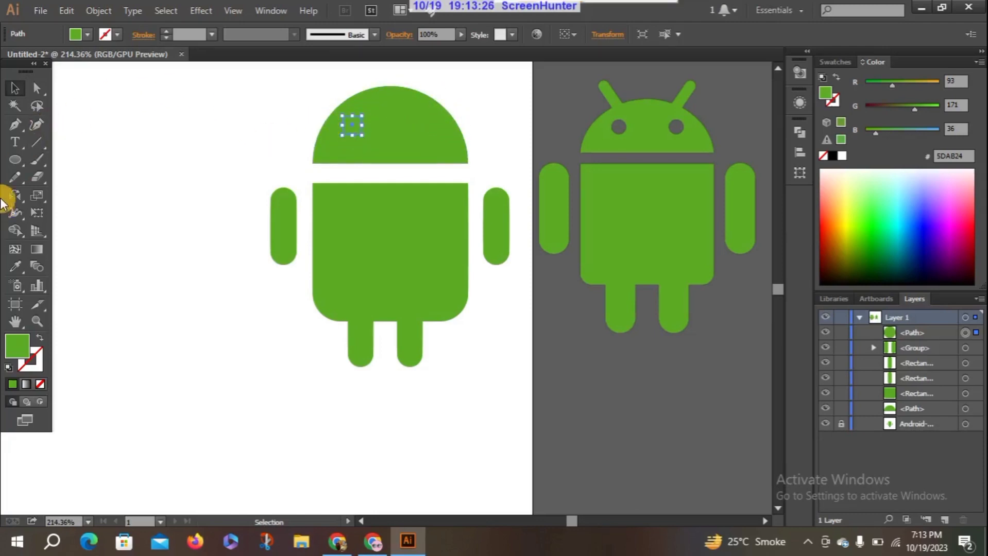
Draw a straight vertical line down the centre of the figure, from the top of the head to between the legs
{"action": "left_click", "coordinate": [37, 146]}
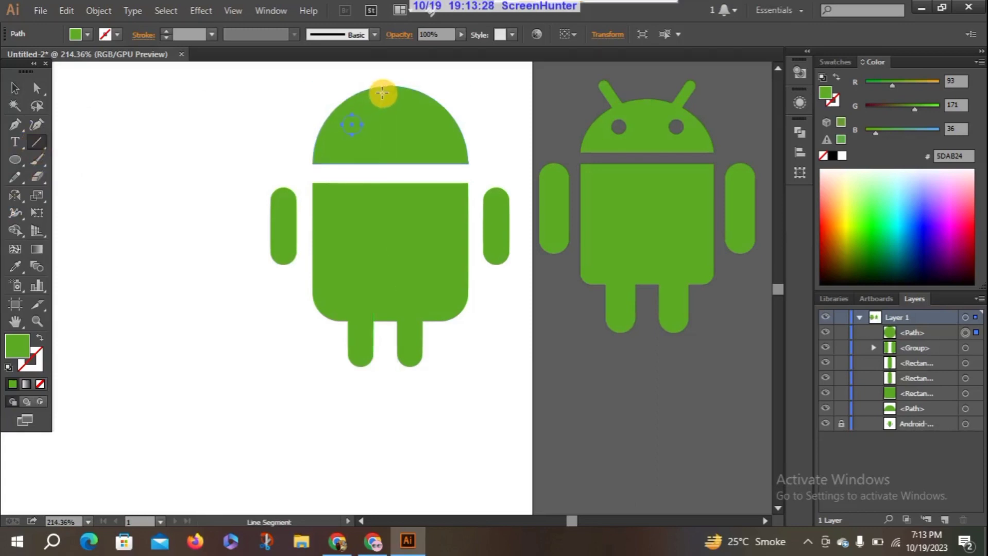
{"action": "left_click_drag", "start_coordinate": [386, 87], "coordinate": [388, 357]}
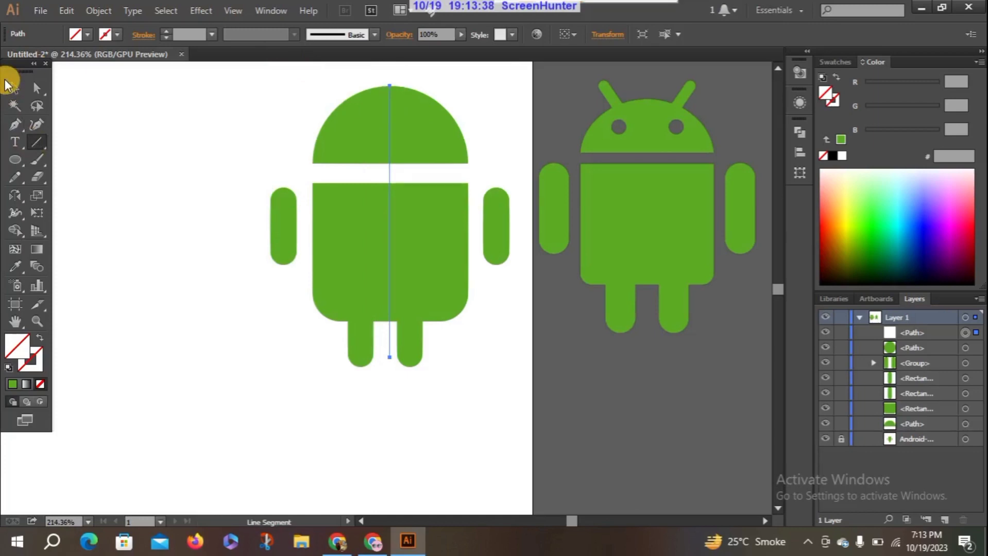
{"action": "left_click", "coordinate": [15, 88]}
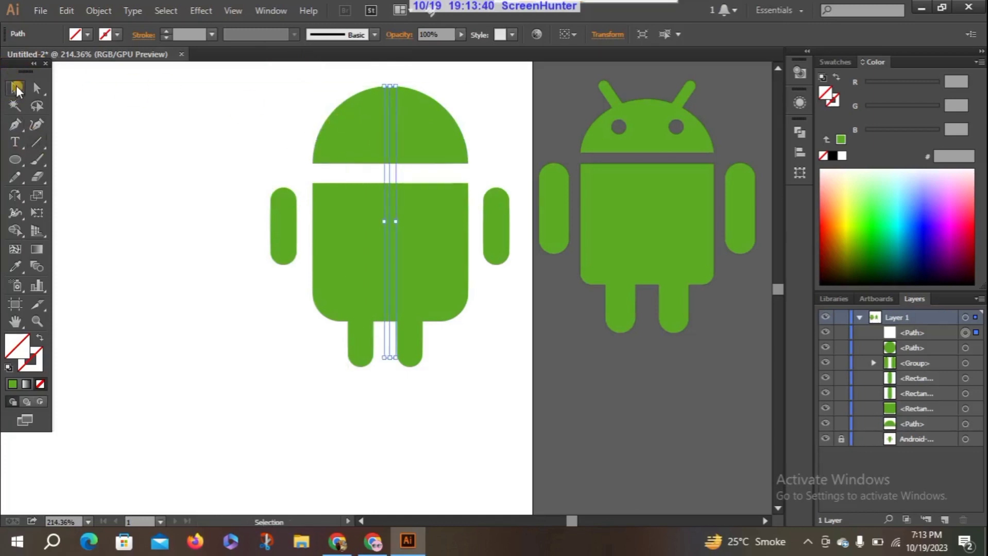
Reflect a copy of the left eye across the vertical axis at the centre line's top anchor to make the right eye
{"action": "left_click_drag", "start_coordinate": [336, 138], "coordinate": [344, 131]}
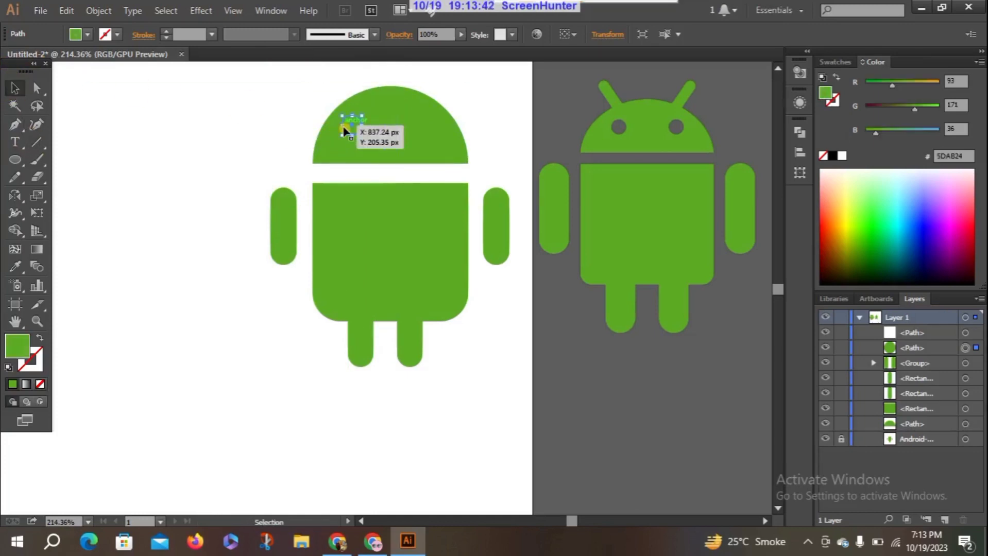
{"action": "left_click", "coordinate": [15, 195]}
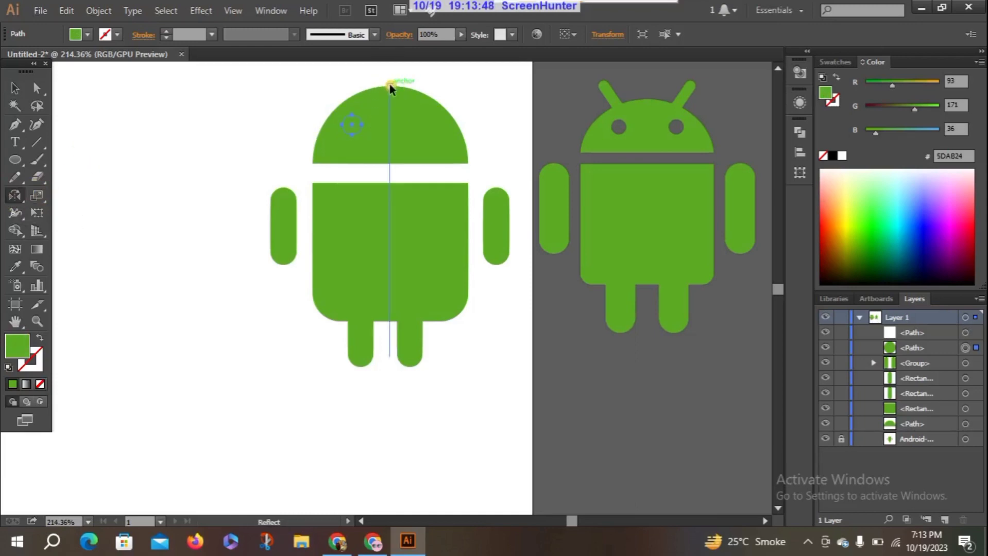
{"action": "left_click", "coordinate": [390, 85], "text": "alt"}
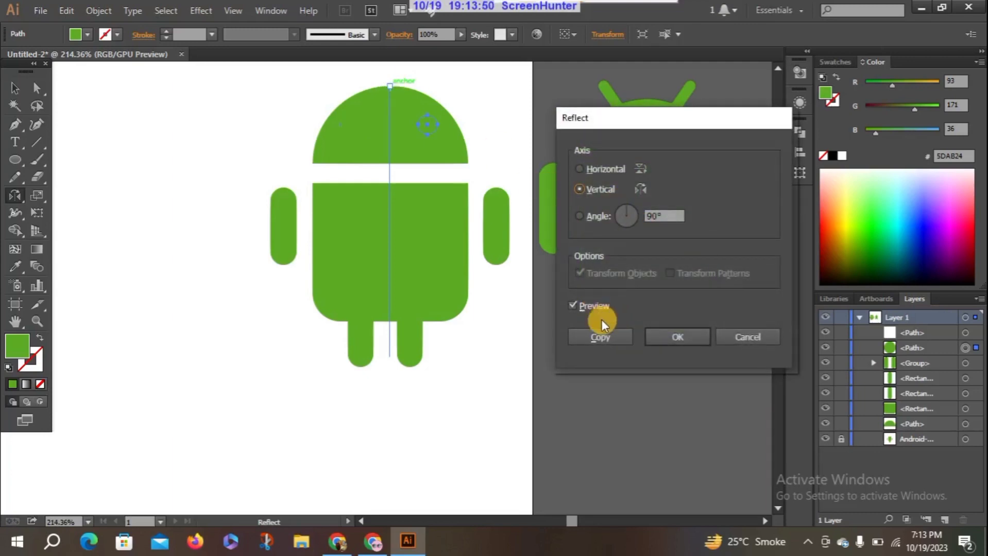
{"action": "left_click", "coordinate": [601, 336]}
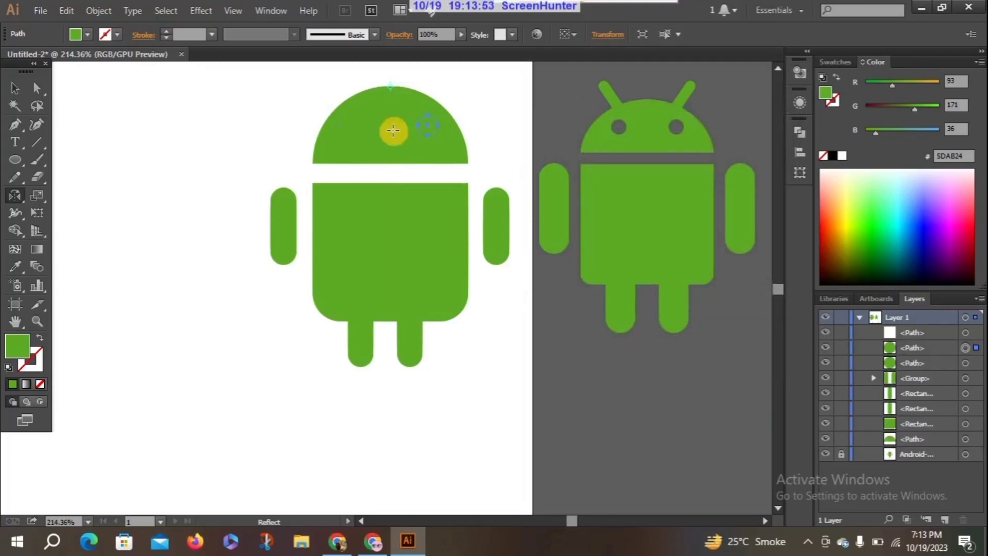
Delete the vertical centre line
{"action": "left_click", "coordinate": [13, 92]}
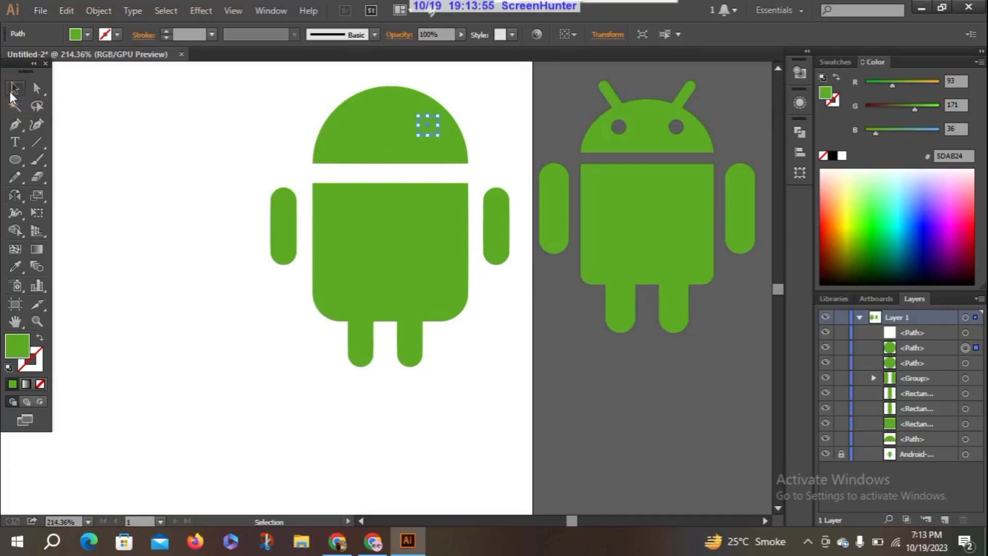
{"action": "left_click", "coordinate": [388, 107]}
{"action": "key", "text": "Delete"}
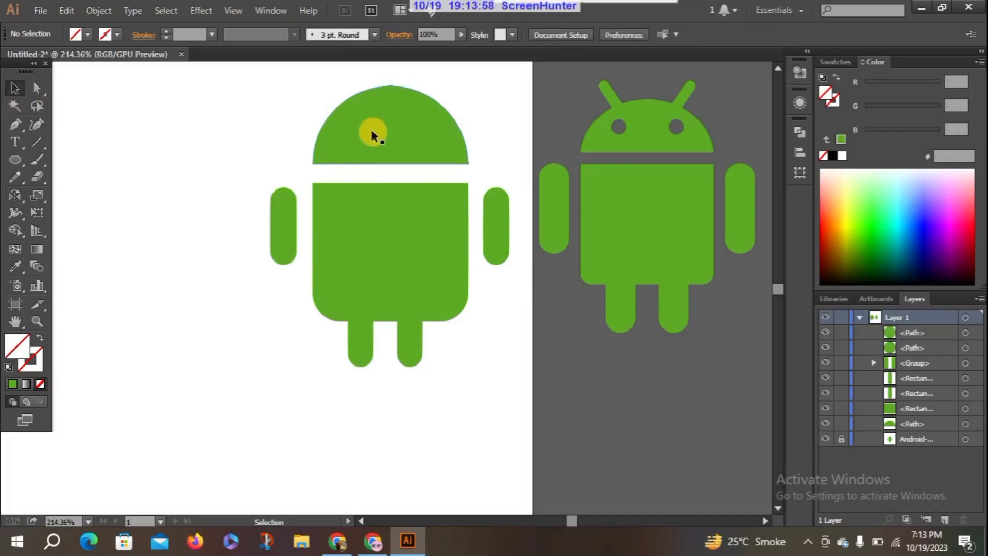
Recolour both eyes with the white sampled from the blank artboard using the Eyedropper
{"action": "left_click", "coordinate": [354, 131]}
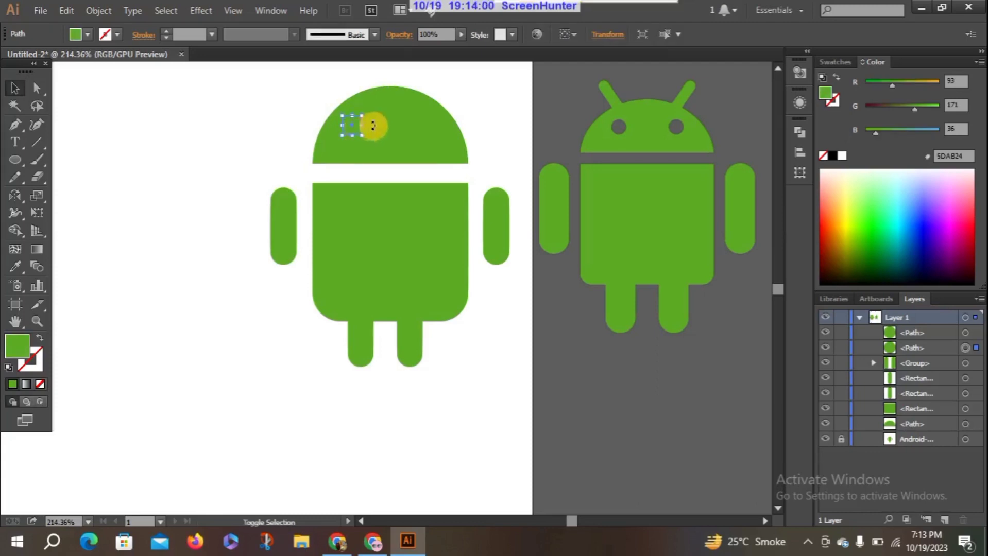
{"action": "left_click", "coordinate": [421, 134], "text": "shift"}
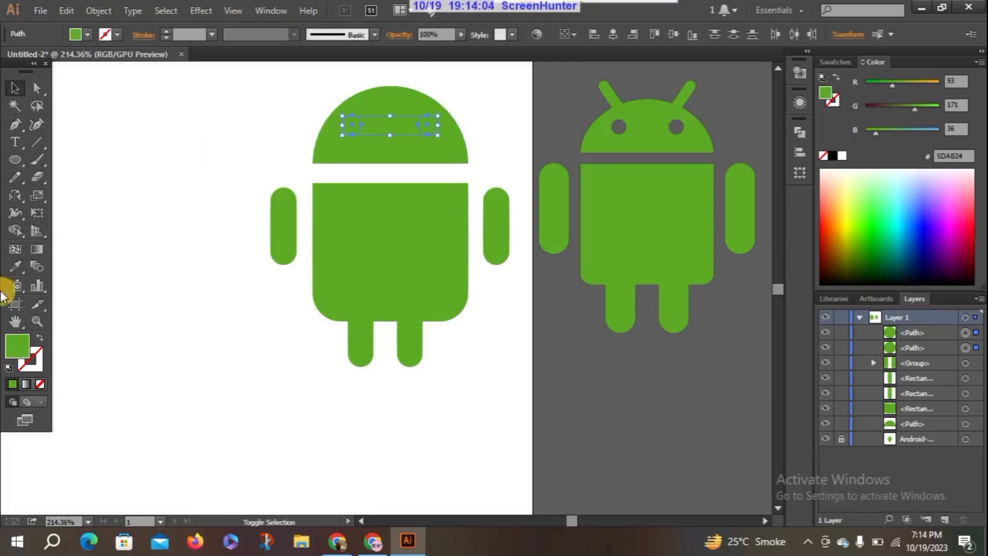
{"action": "left_click", "coordinate": [15, 267]}
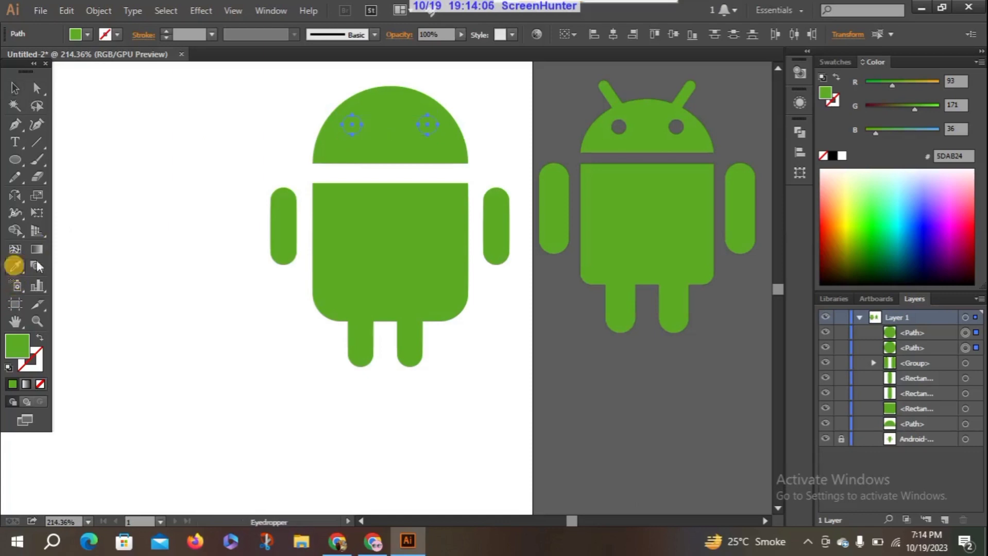
{"action": "left_click", "coordinate": [149, 192]}
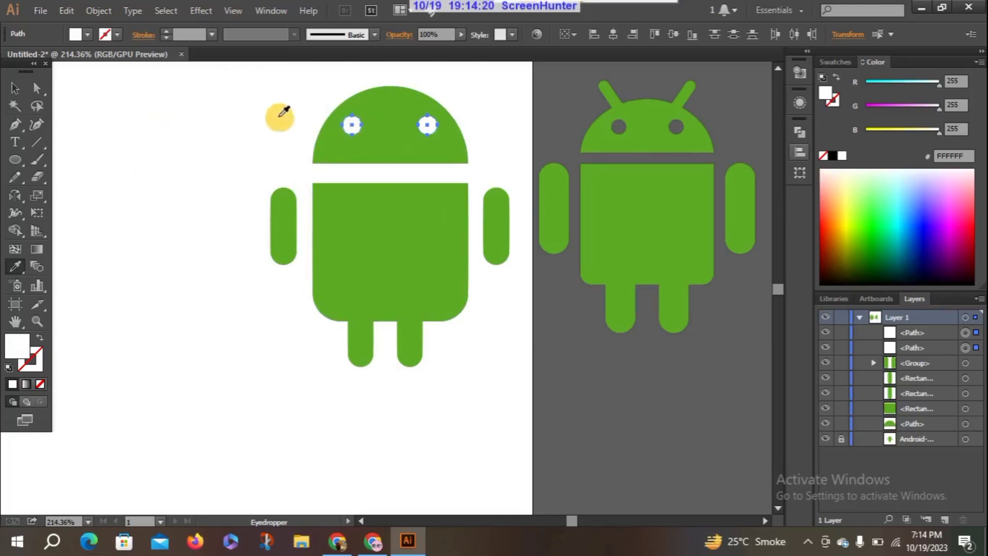
{"action": "left_click", "coordinate": [15, 88]}
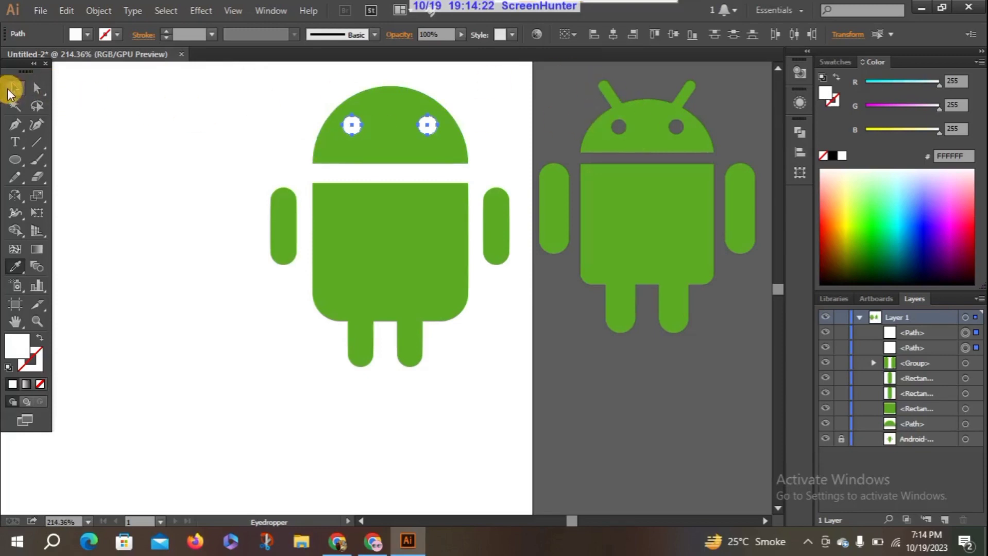
Group all the drawn shapes of the figure, move the group down to leave space above the head, and deselect it
{"action": "left_click_drag", "start_coordinate": [245, 96], "coordinate": [523, 359]}
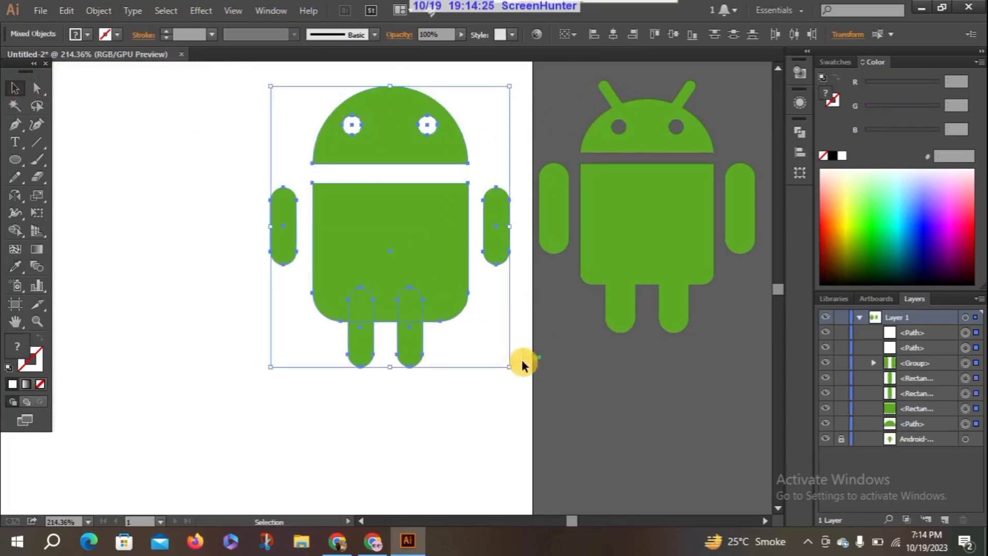
{"action": "right_click", "coordinate": [382, 149]}
{"action": "left_click", "coordinate": [426, 217]}
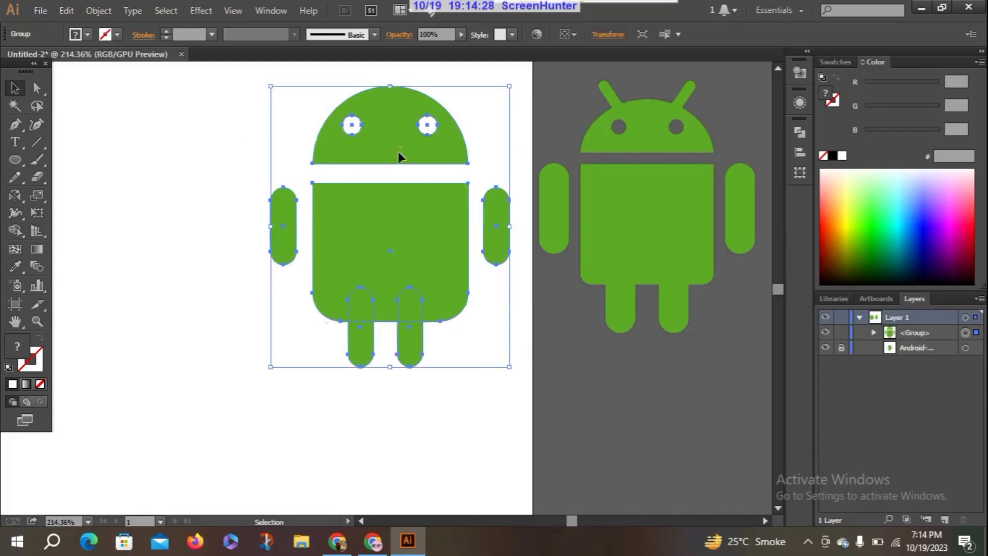
{"action": "left_click_drag", "start_coordinate": [400, 156], "coordinate": [398, 228]}
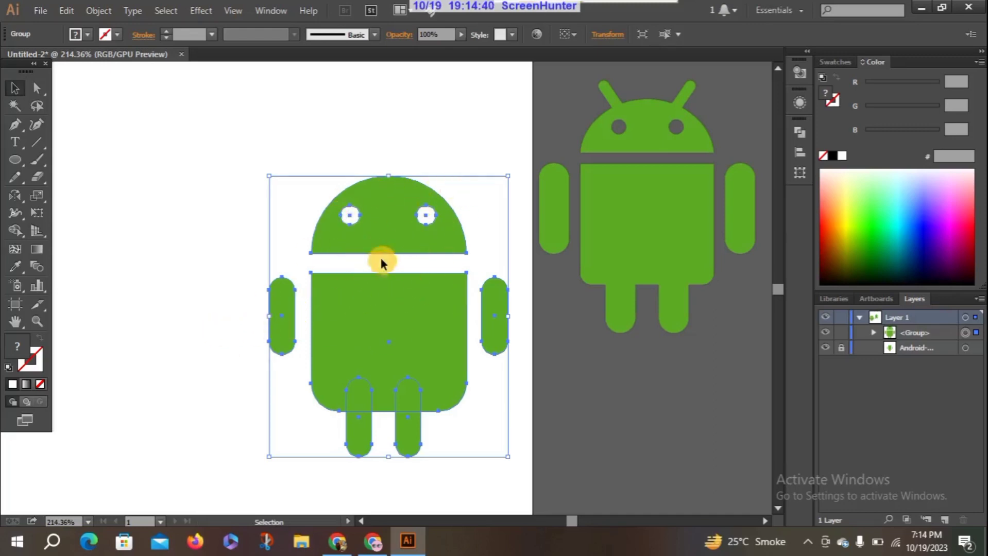
{"action": "mouse_move", "coordinate": [390, 226]}
{"action": "left_mouse_down"}
{"action": "mouse_move", "coordinate": [387, 203]}
{"action": "mouse_move", "coordinate": [394, 225]}
{"action": "left_mouse_up"}
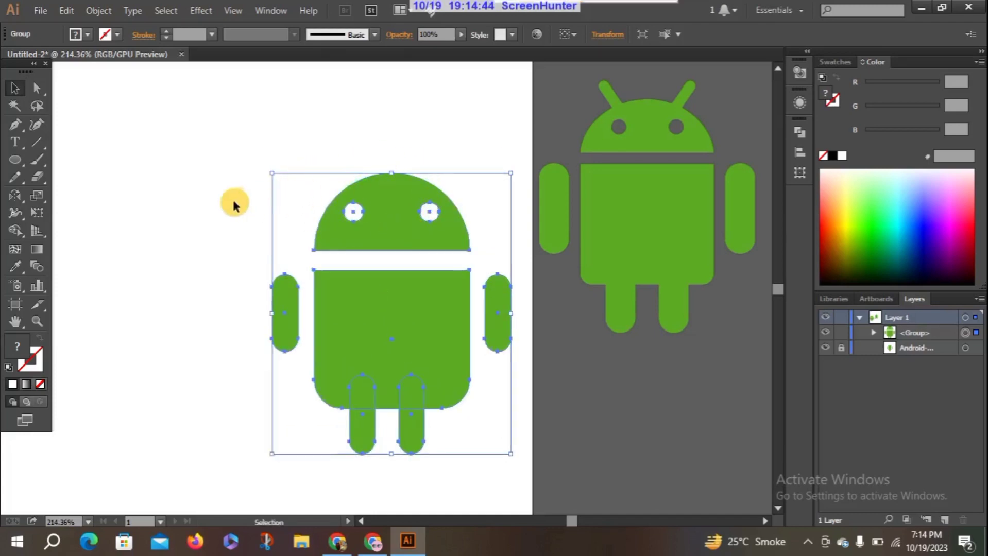
{"action": "left_click", "coordinate": [223, 175]}
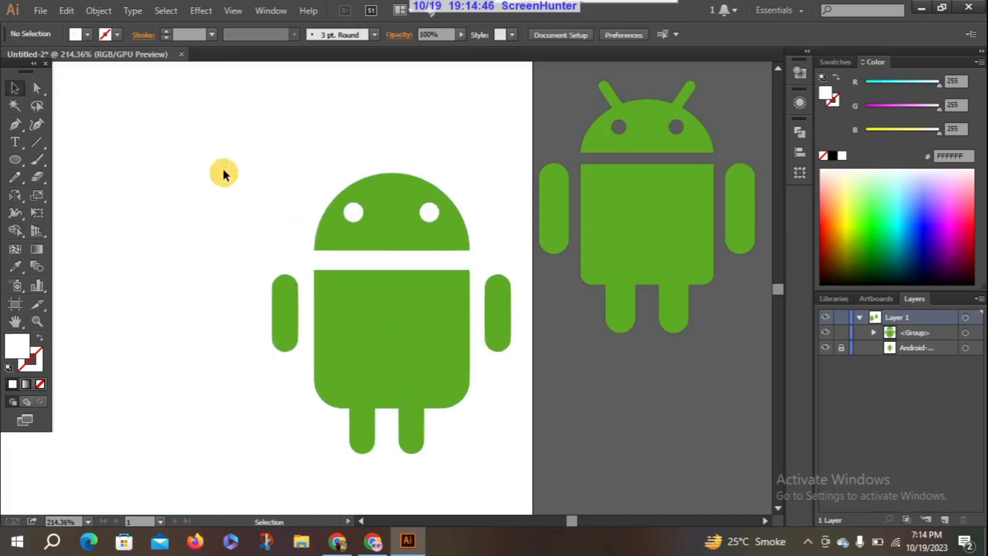
Draw a diagonal line running up and outward from the head's upper-left edge as the left antenna, undoing the first attempt
{"action": "left_click", "coordinate": [37, 143]}
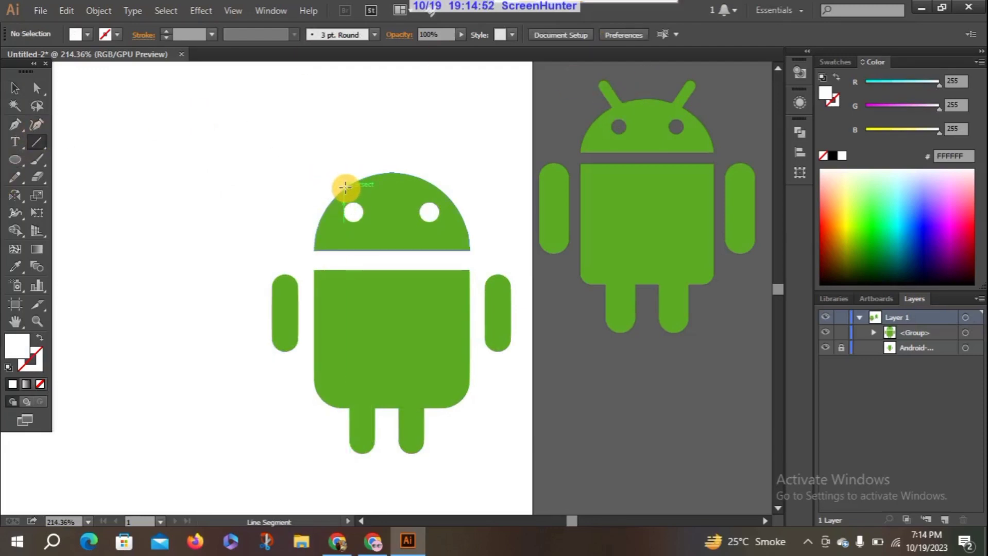
{"action": "left_click_drag", "start_coordinate": [344, 187], "coordinate": [310, 154]}
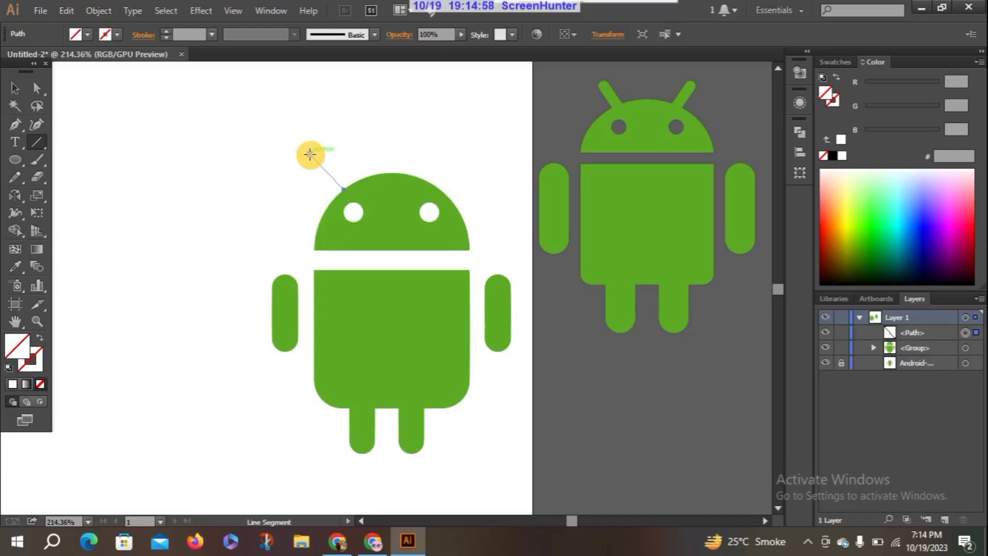
{"action": "key", "text": "ctrl+z"}
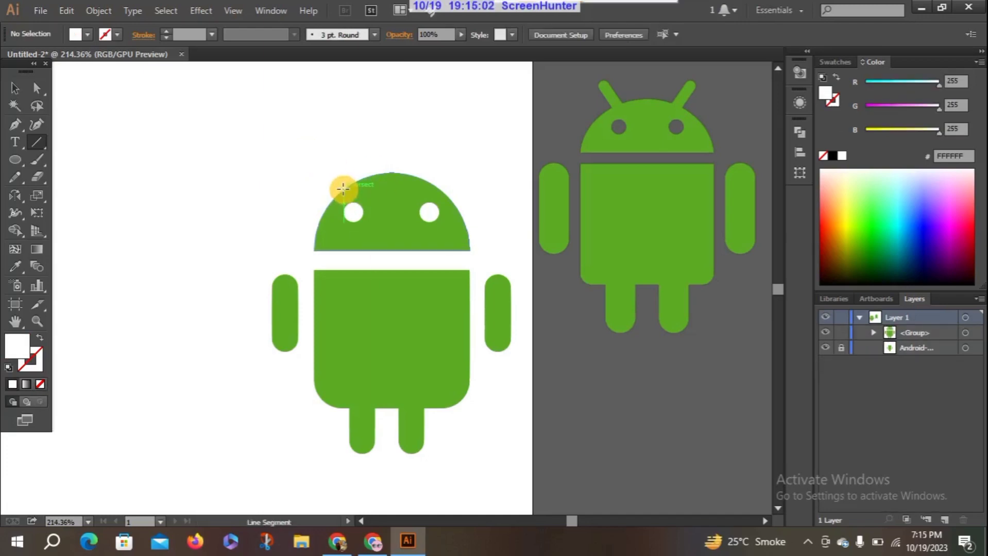
{"action": "left_click_drag", "start_coordinate": [343, 189], "coordinate": [305, 159]}
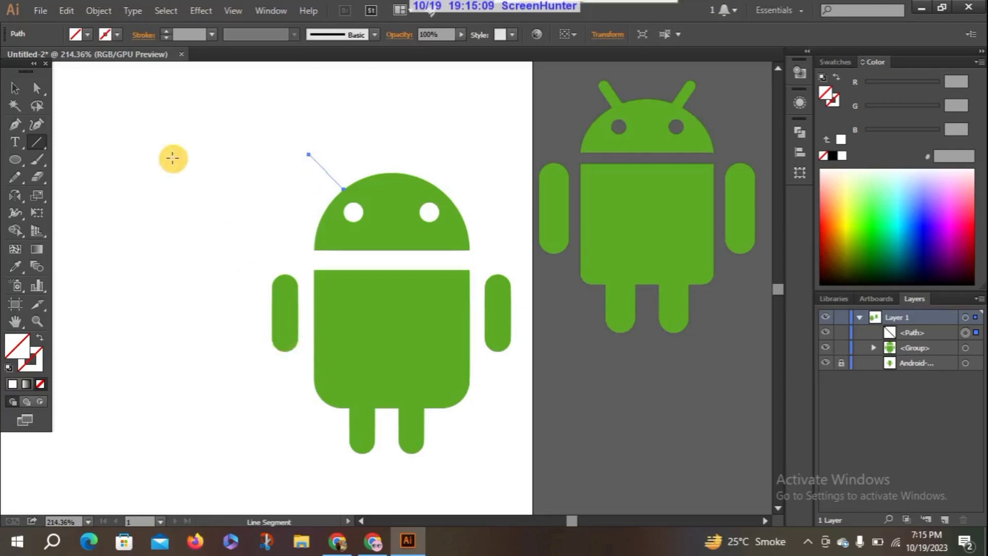
{"action": "left_click", "coordinate": [19, 86]}
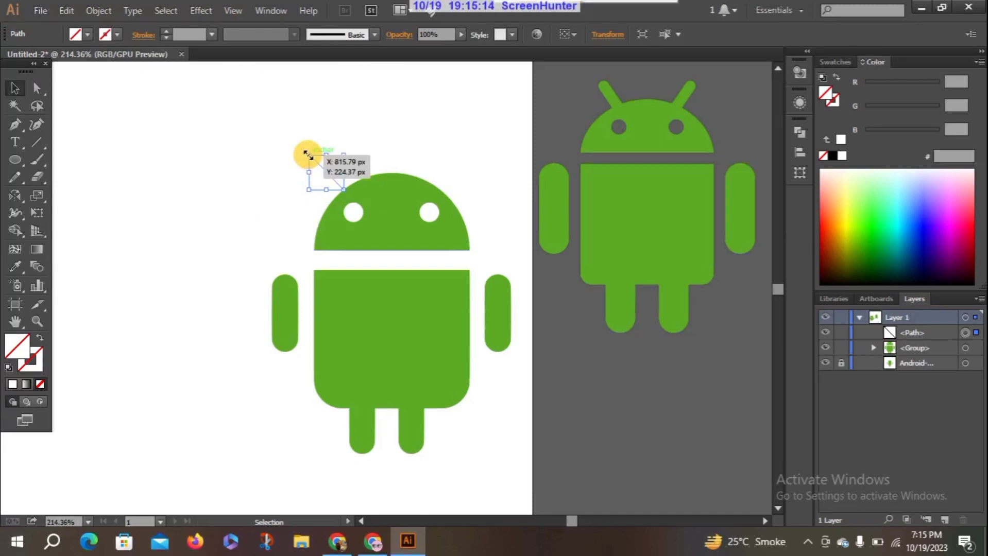
Lengthen the left antenna line slightly by stretching its outer end up and outward, and deselect it
{"action": "left_click_drag", "start_coordinate": [308, 154], "coordinate": [302, 150]}
{"action": "left_click", "coordinate": [254, 173]}
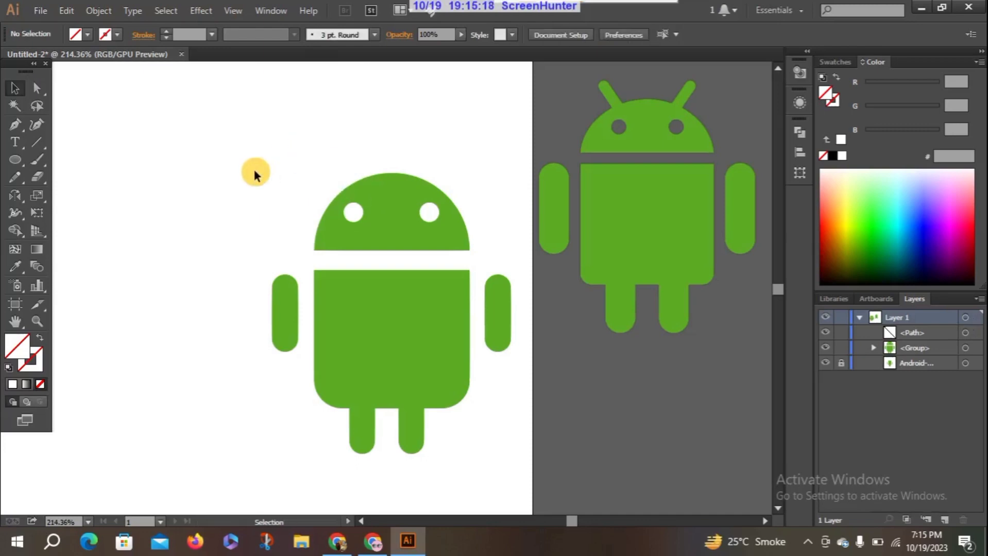
{"action": "left_click", "coordinate": [333, 181]}
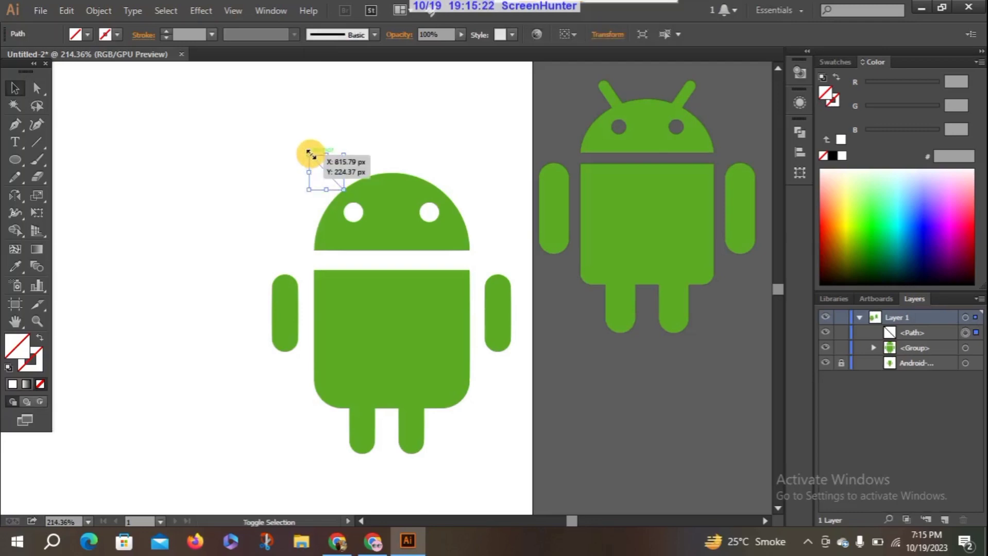
{"action": "left_click_drag", "start_coordinate": [307, 155], "coordinate": [302, 148]}
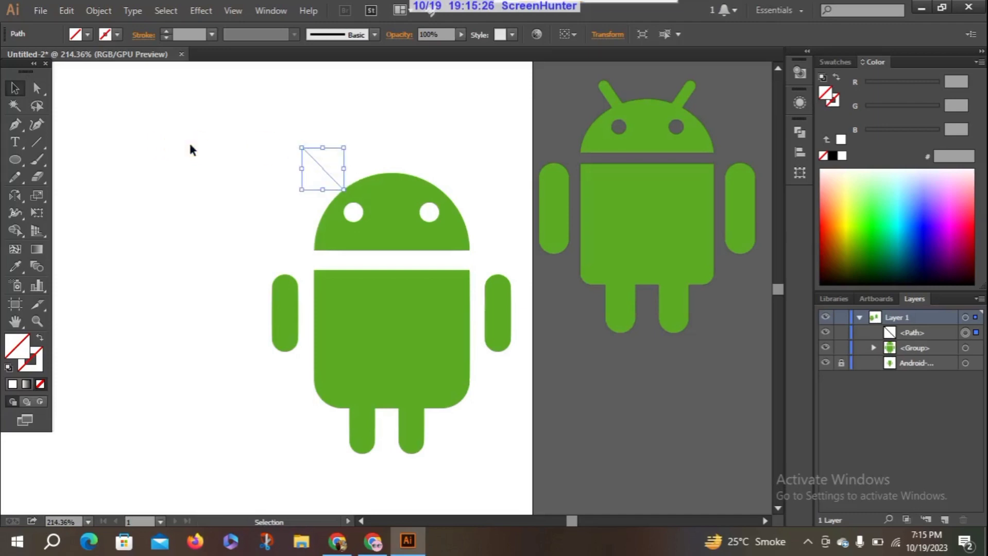
{"action": "left_click", "coordinate": [190, 146]}
Give the left antenna line a 6 pt black stroke and deselect it
{"action": "left_click", "coordinate": [327, 176]}
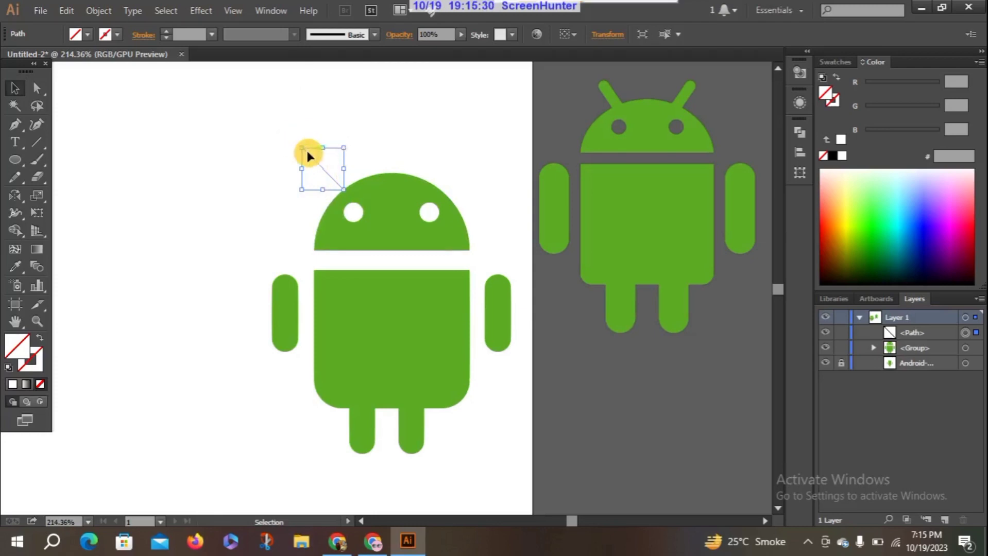
{"action": "left_click", "coordinate": [164, 32]}
{"action": "left_click", "coordinate": [164, 32]}
{"action": "left_click", "coordinate": [164, 32]}
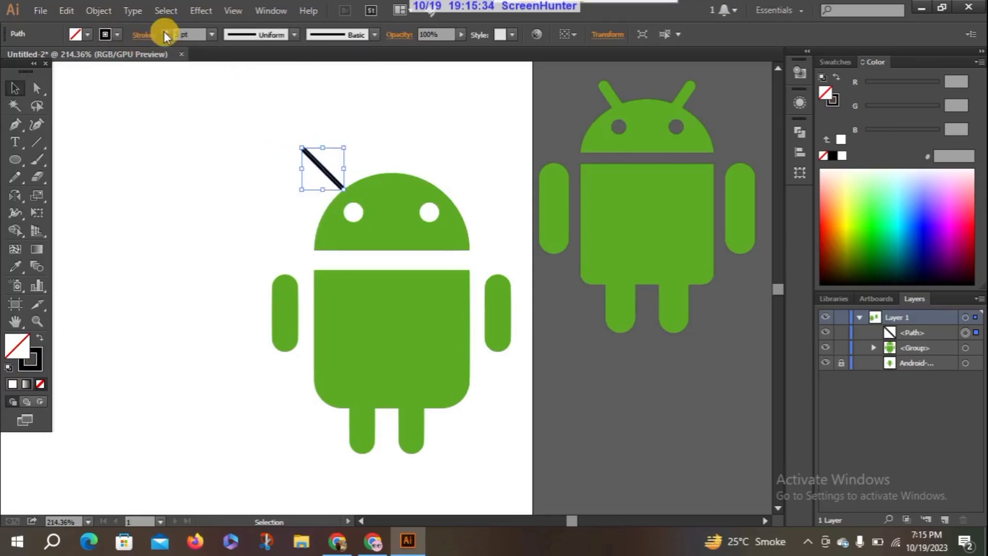
{"action": "left_click", "coordinate": [164, 31]}
{"action": "left_click", "coordinate": [164, 31]}
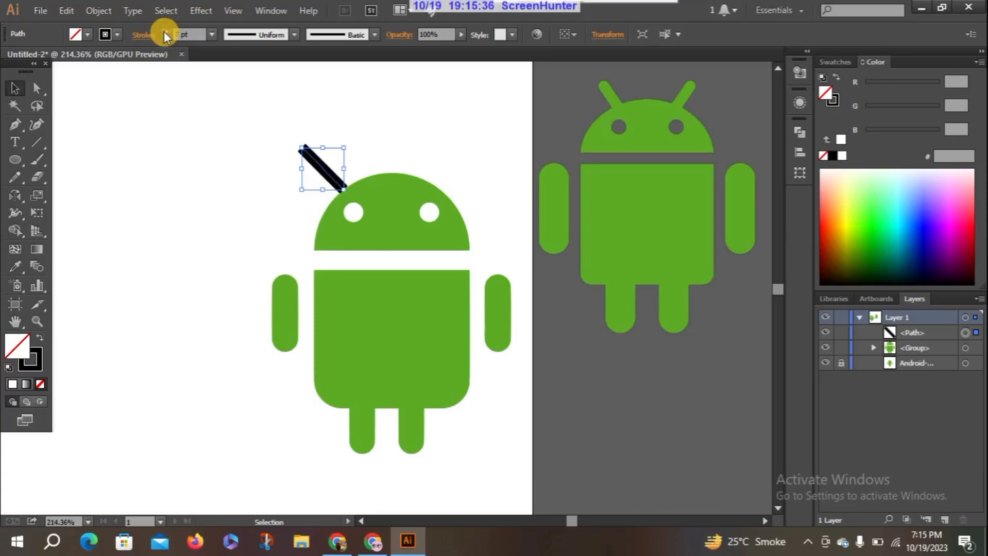
{"action": "left_click", "coordinate": [164, 31]}
{"action": "left_click", "coordinate": [164, 36]}
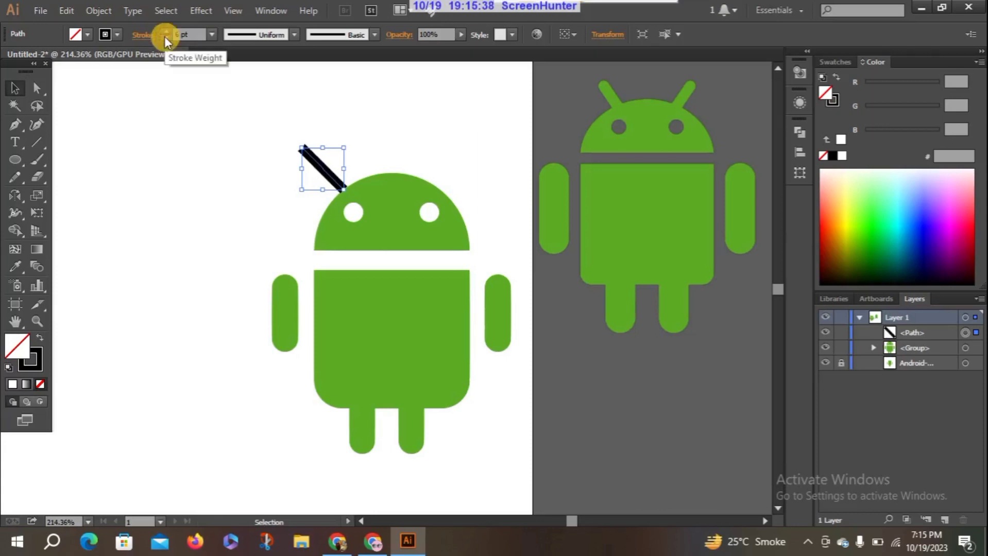
{"action": "left_click", "coordinate": [165, 36]}
{"action": "left_click", "coordinate": [164, 31]}
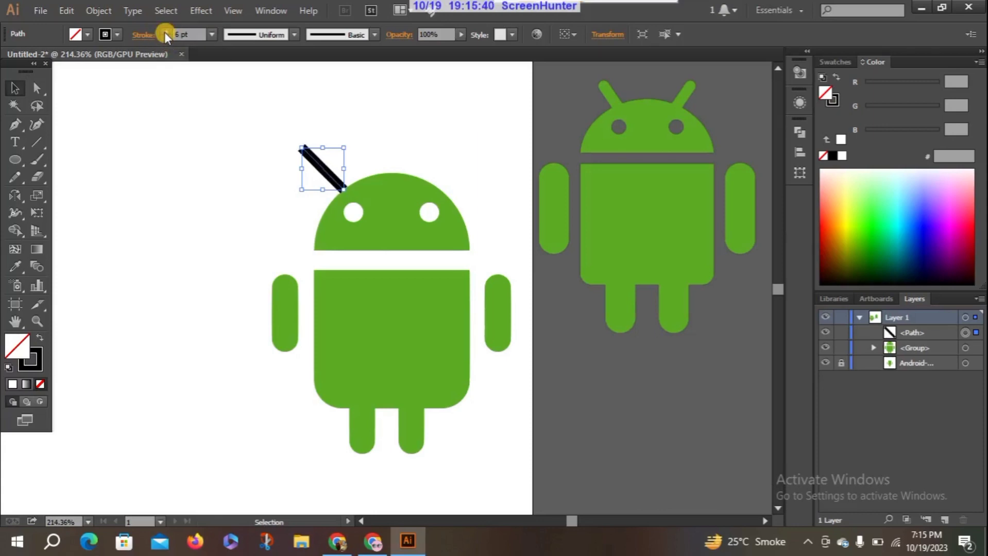
{"action": "left_click", "coordinate": [250, 205]}
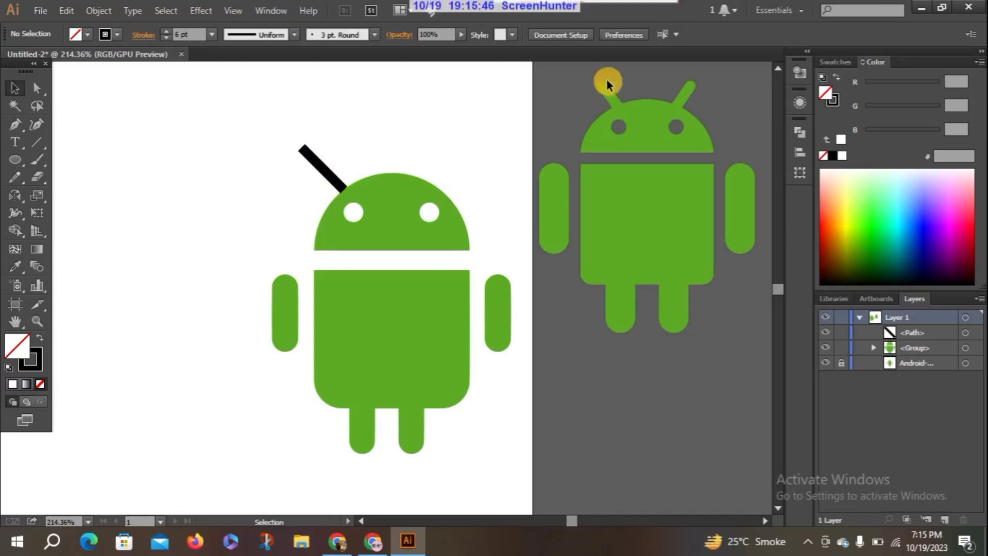
Try round caps on the ends of the left antenna's stroke, and deselect the line
{"action": "left_click", "coordinate": [304, 153]}
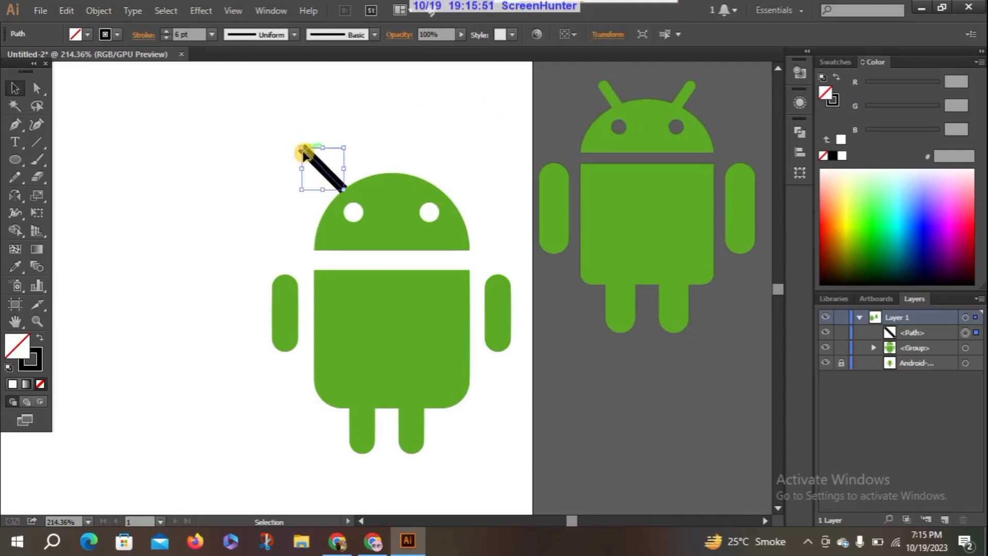
{"action": "left_click", "coordinate": [143, 34]}
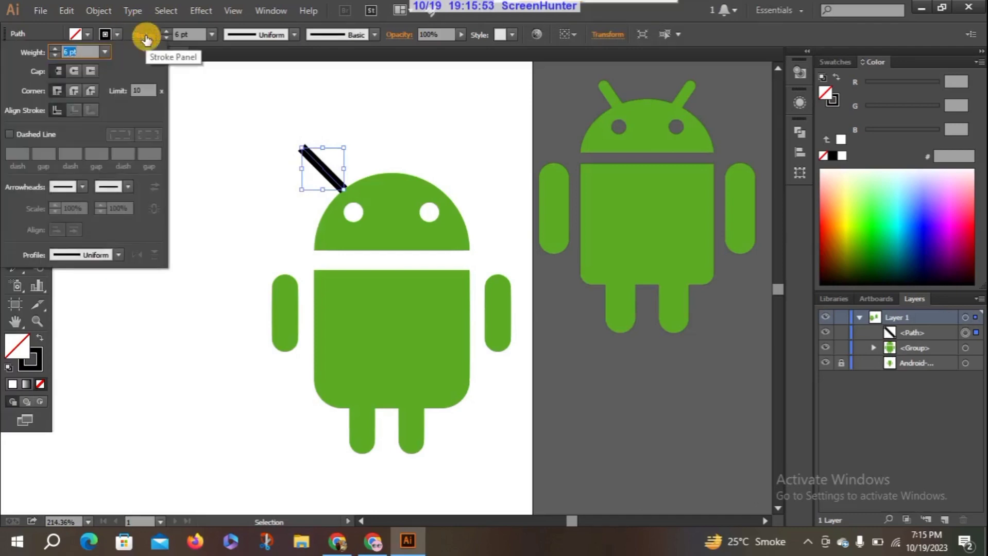
{"action": "left_click", "coordinate": [79, 70]}
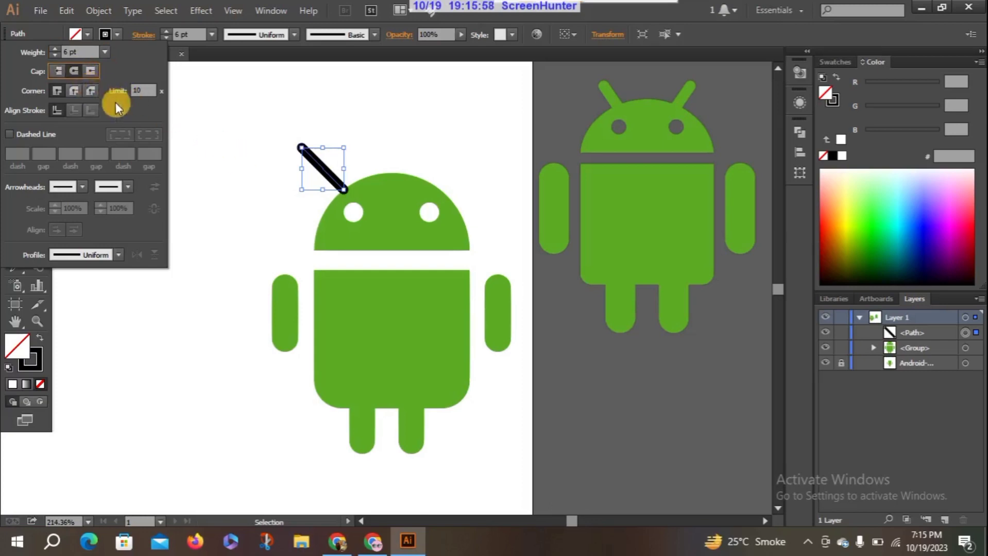
{"action": "left_click", "coordinate": [272, 186]}
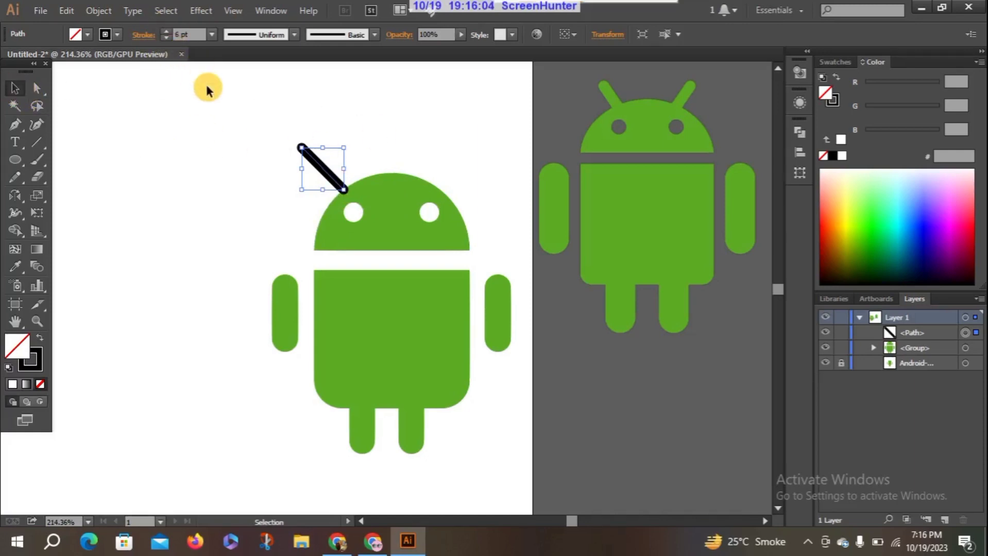
{"action": "left_click", "coordinate": [285, 191]}
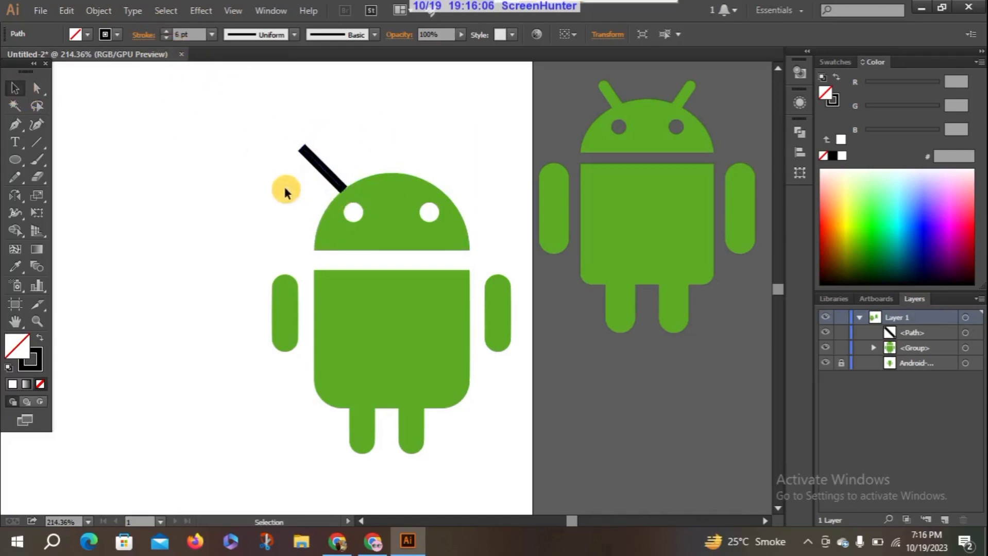
Set the left antenna line's stroke cap to Round Cap, keeping its 6 pt weight
{"action": "left_click", "coordinate": [305, 153]}
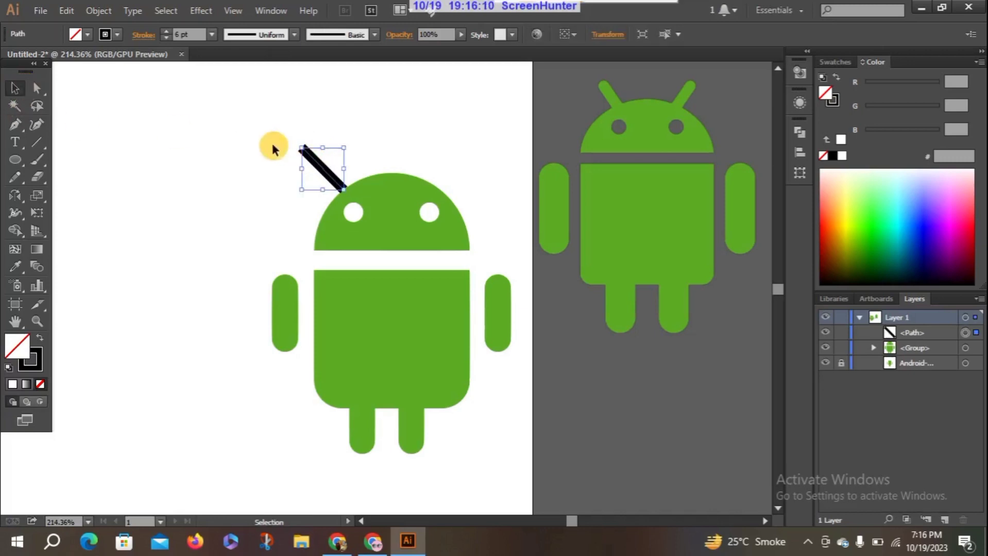
{"action": "left_click", "coordinate": [273, 150]}
{"action": "left_click", "coordinate": [309, 156]}
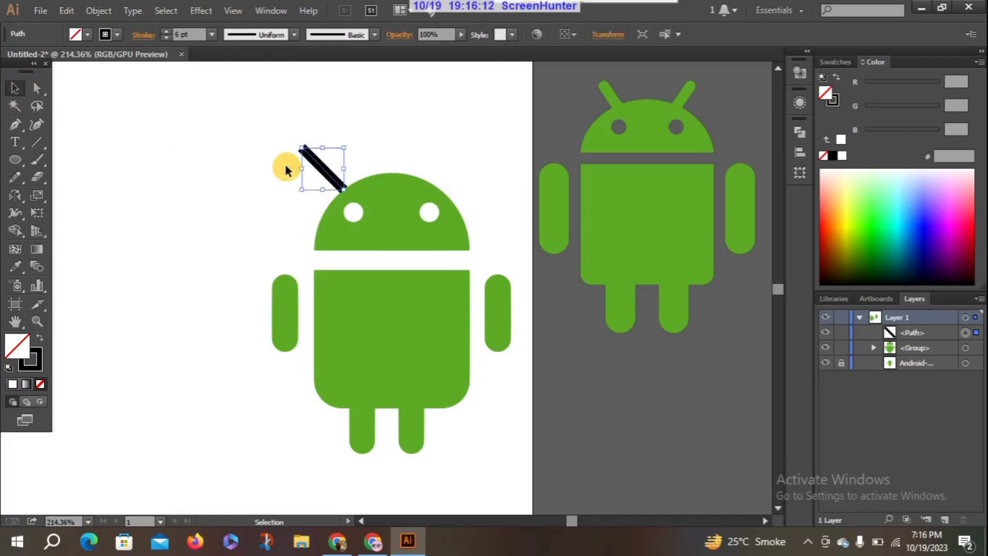
{"action": "left_click", "coordinate": [137, 35]}
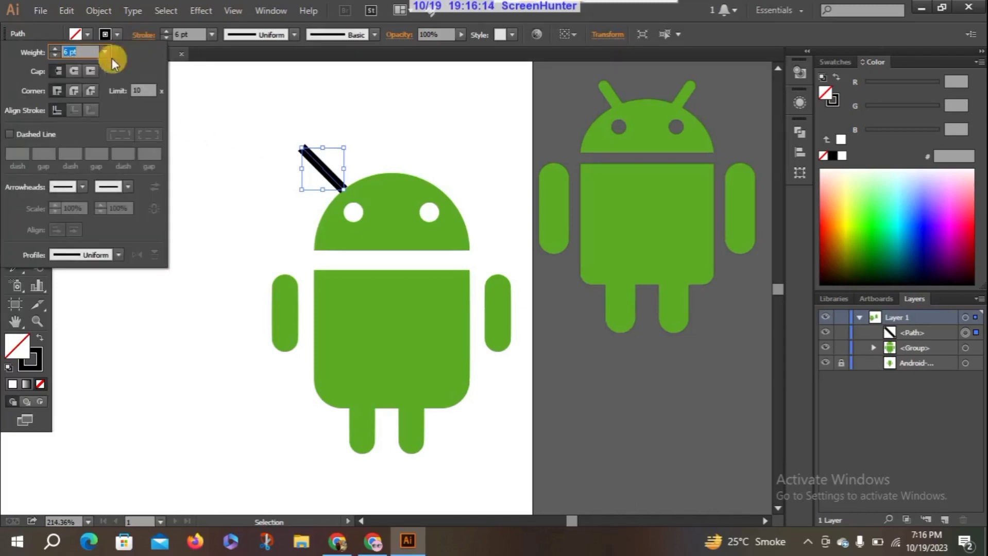
{"action": "left_click", "coordinate": [75, 71]}
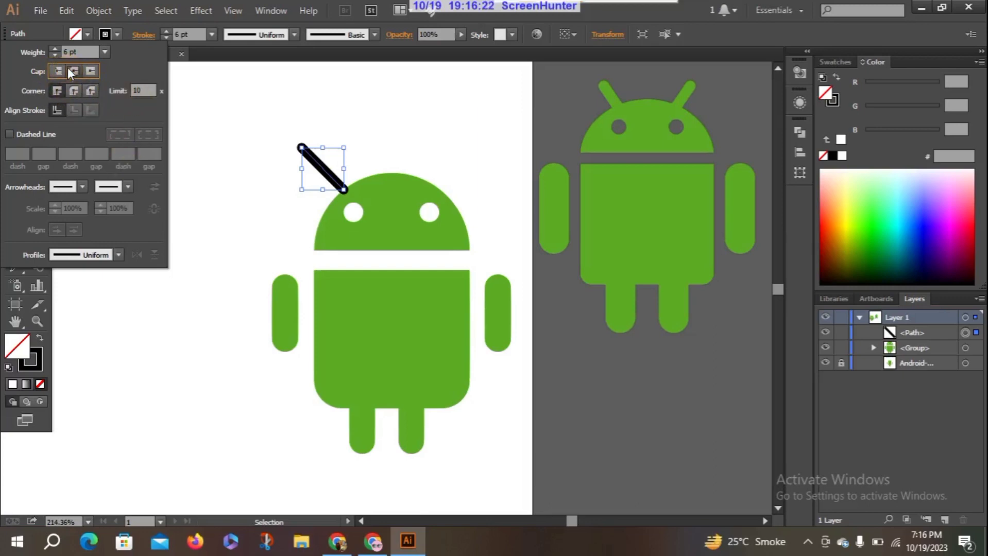
{"action": "left_click", "coordinate": [130, 25]}
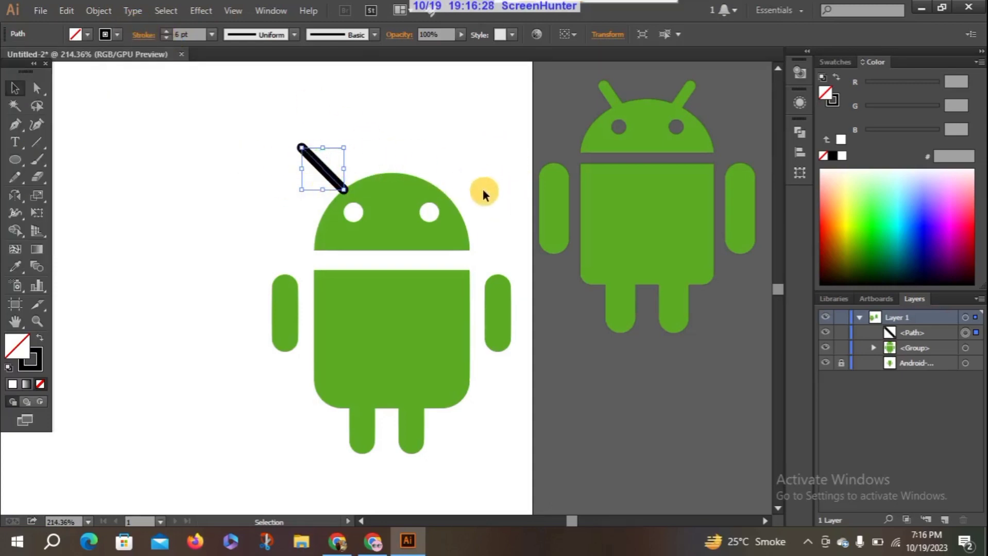
Draw a straight vertical line through the figure's centre, from the top of the head down to between the feet, as a mirror axis
{"action": "left_click", "coordinate": [37, 142]}
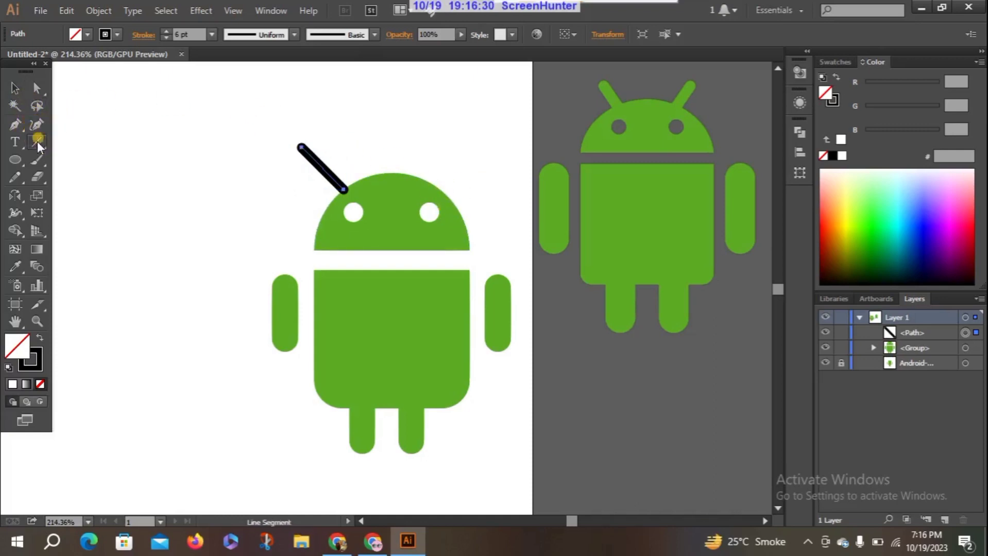
{"action": "left_click_drag", "start_coordinate": [389, 171], "coordinate": [390, 445]}
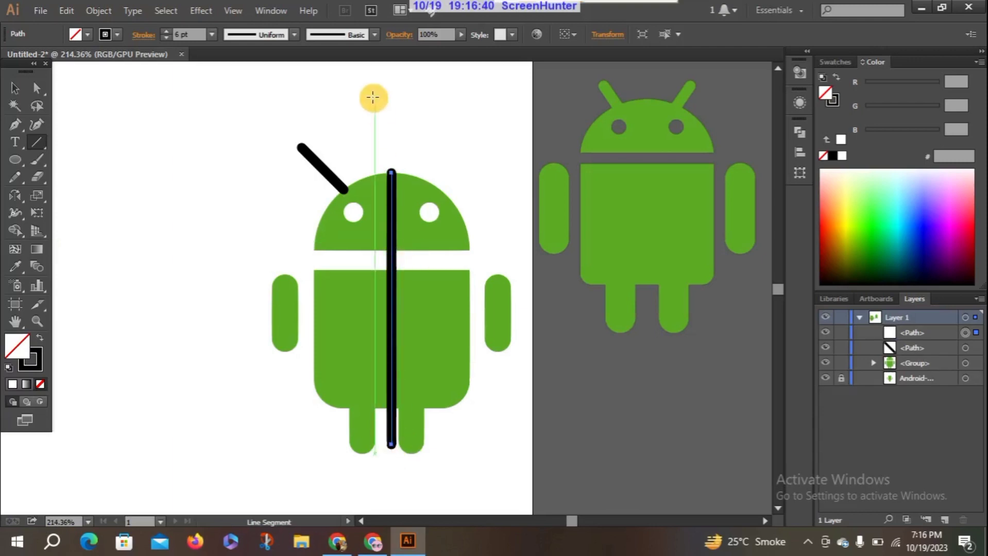
{"action": "left_click", "coordinate": [14, 89]}
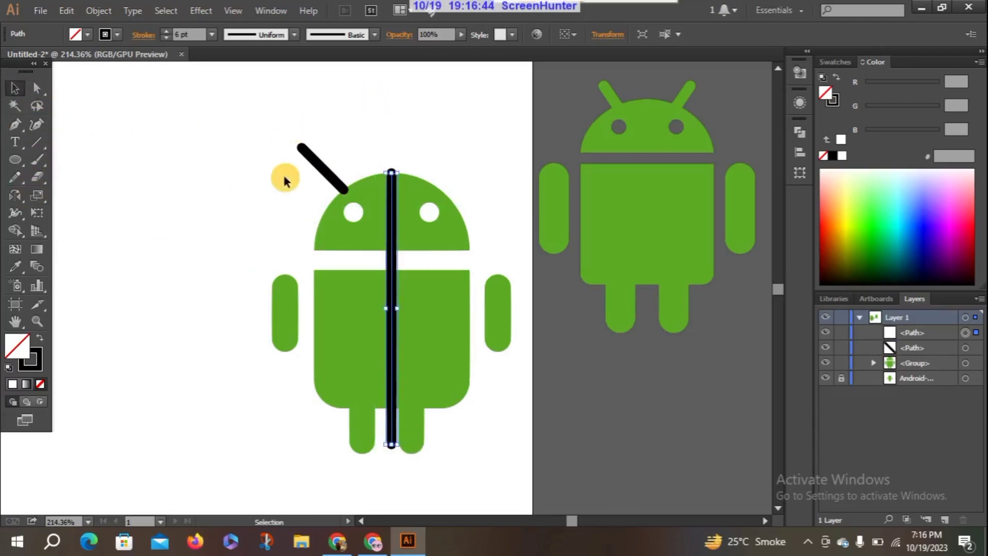
Reflect a copy of the left antenna across the vertical centre line to make the right antenna
{"action": "left_click", "coordinate": [315, 161]}
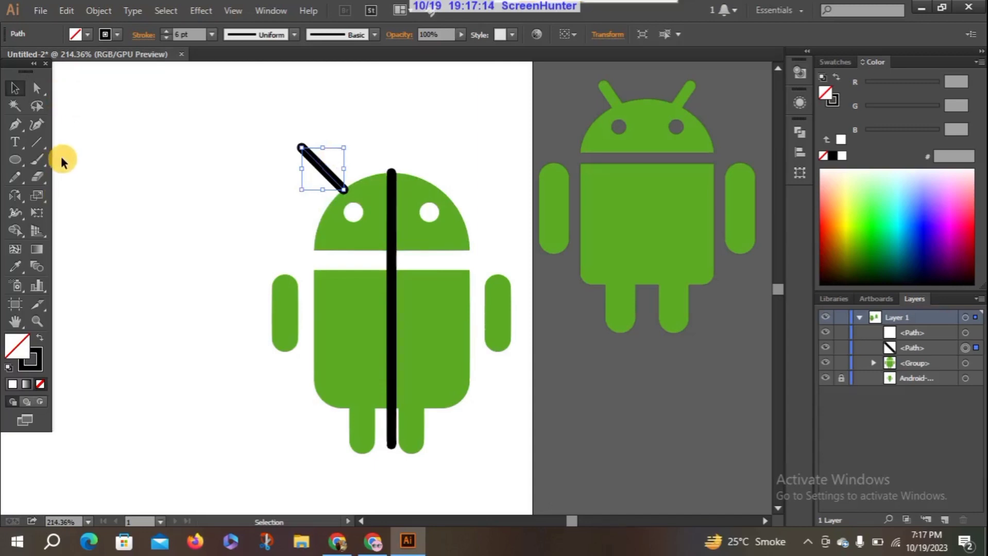
{"action": "left_click", "coordinate": [391, 194]}
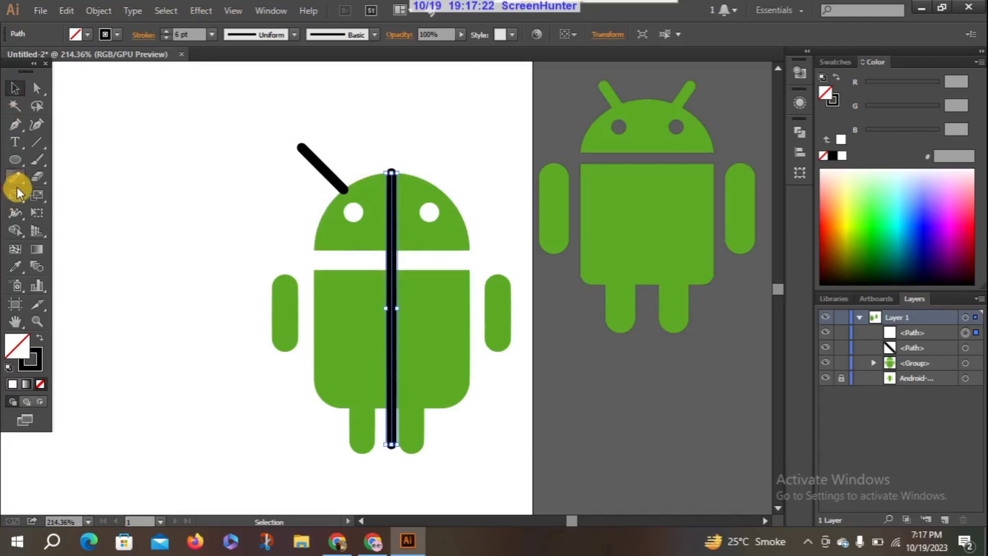
{"action": "left_click", "coordinate": [319, 161]}
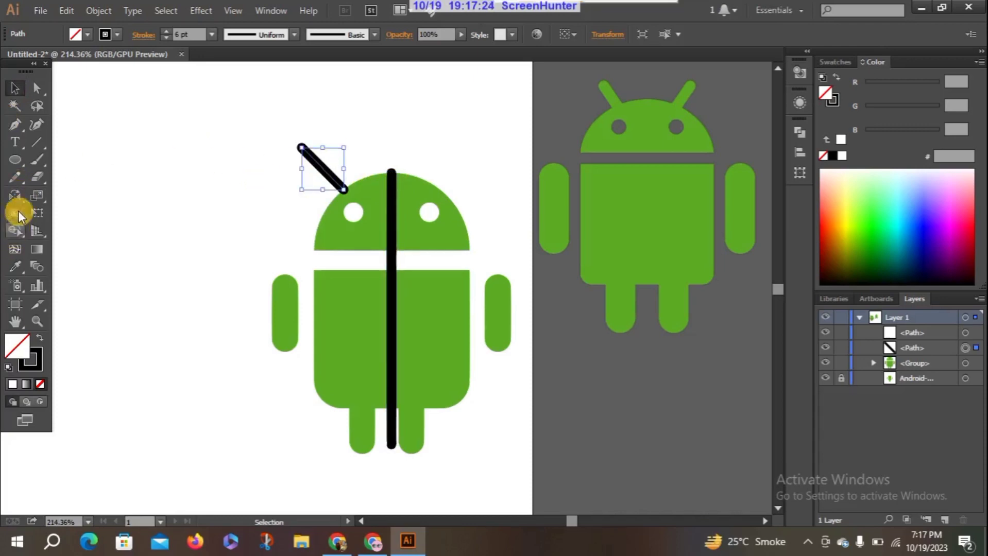
{"action": "left_click", "coordinate": [15, 193]}
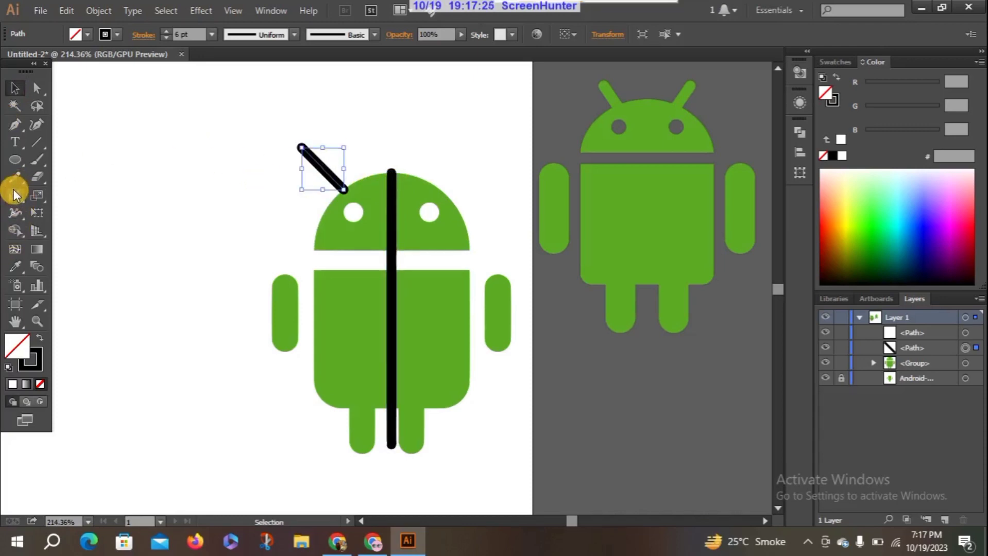
{"action": "left_click", "coordinate": [393, 171], "text": "alt"}
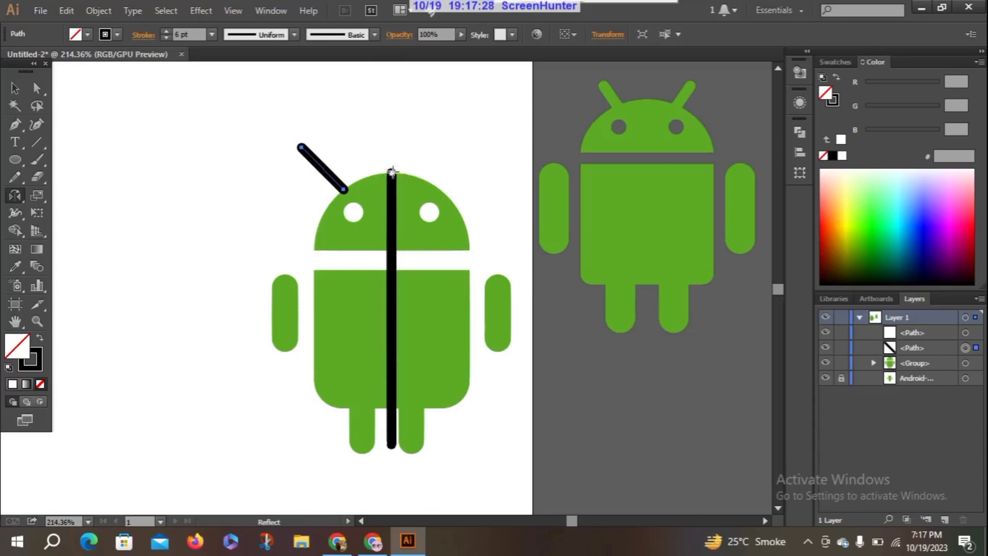
{"action": "left_click", "coordinate": [599, 335]}
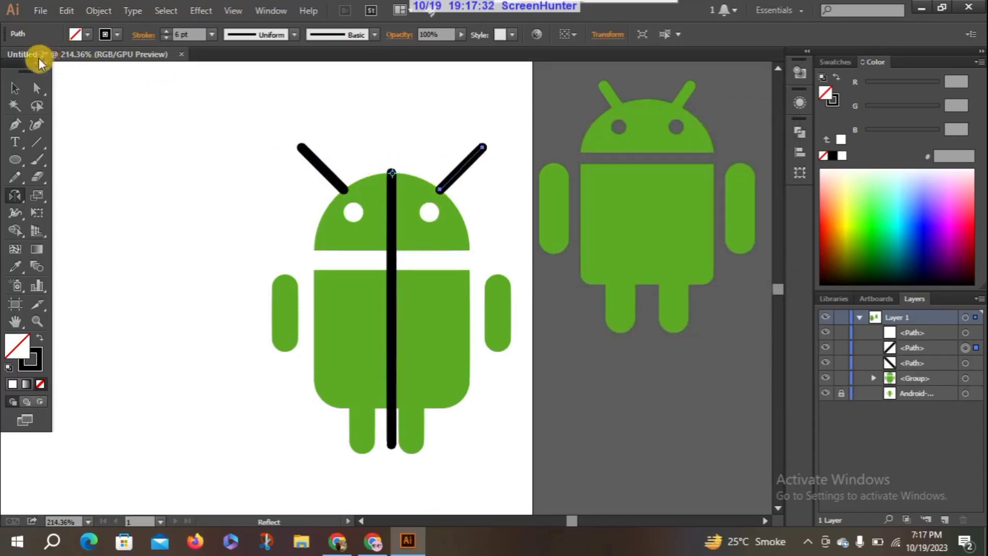
{"action": "left_click", "coordinate": [15, 88]}
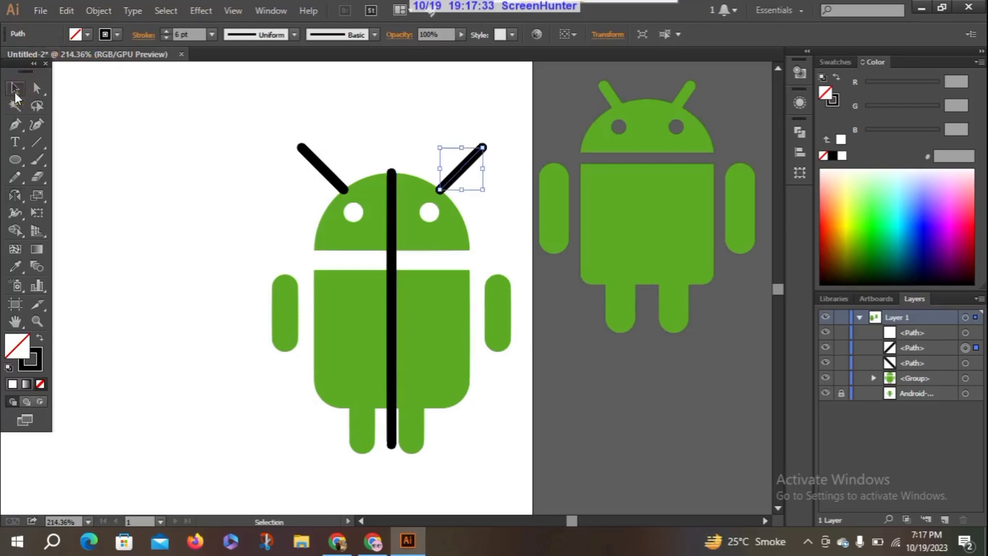
Select both antenna lines and apply the green sampled from the reference logo's antenna with the Eyedropper
{"action": "left_click", "coordinate": [315, 164]}
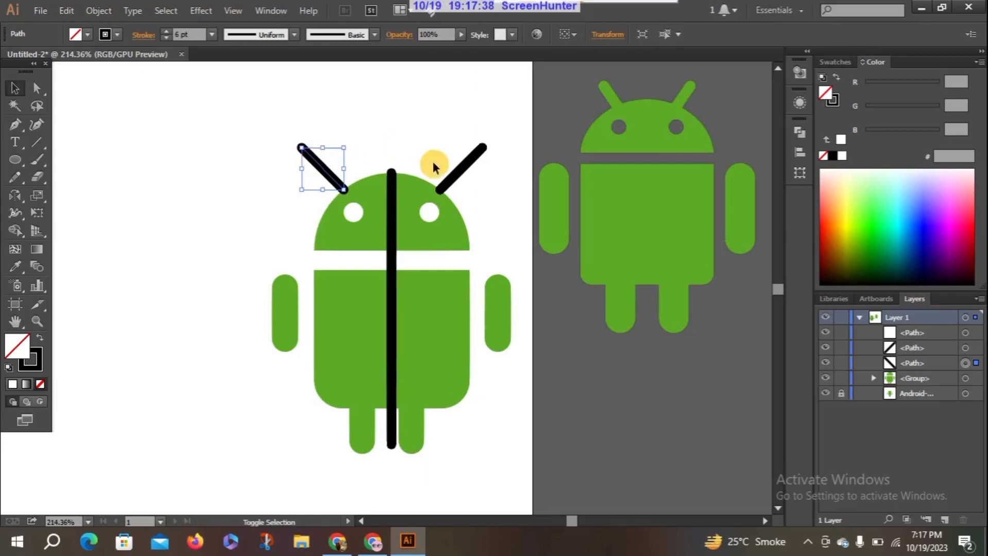
{"action": "left_click", "coordinate": [450, 175], "text": "shift"}
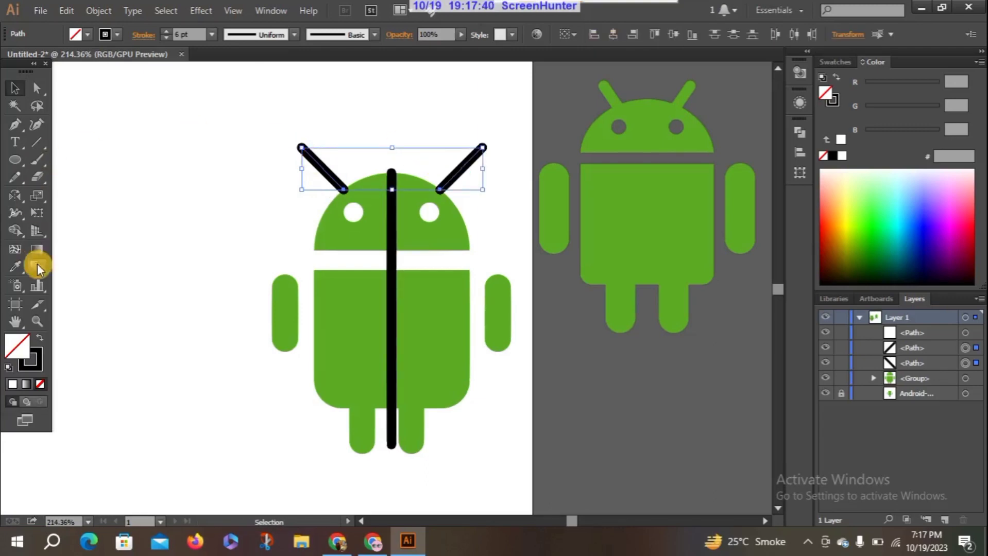
{"action": "left_click", "coordinate": [18, 268]}
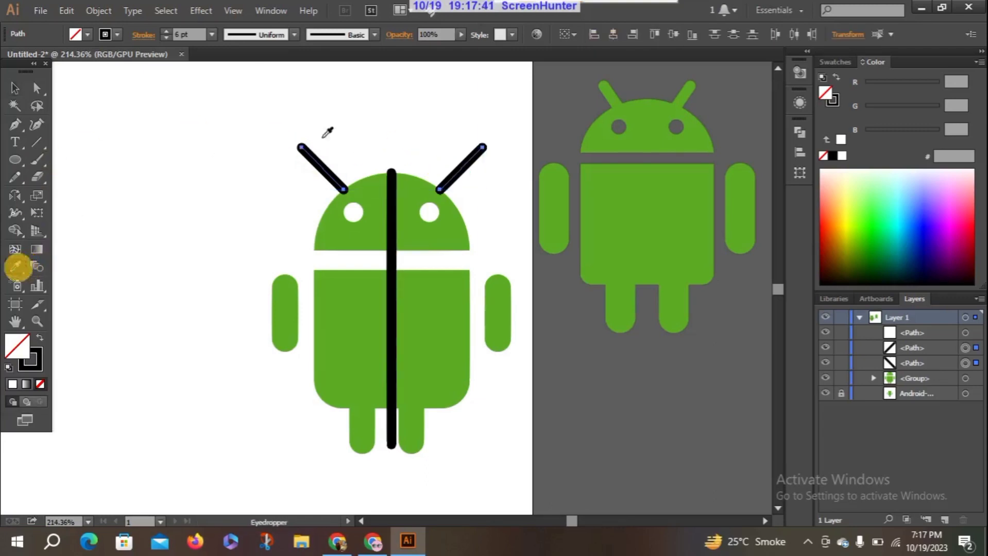
{"action": "left_click", "coordinate": [613, 91]}
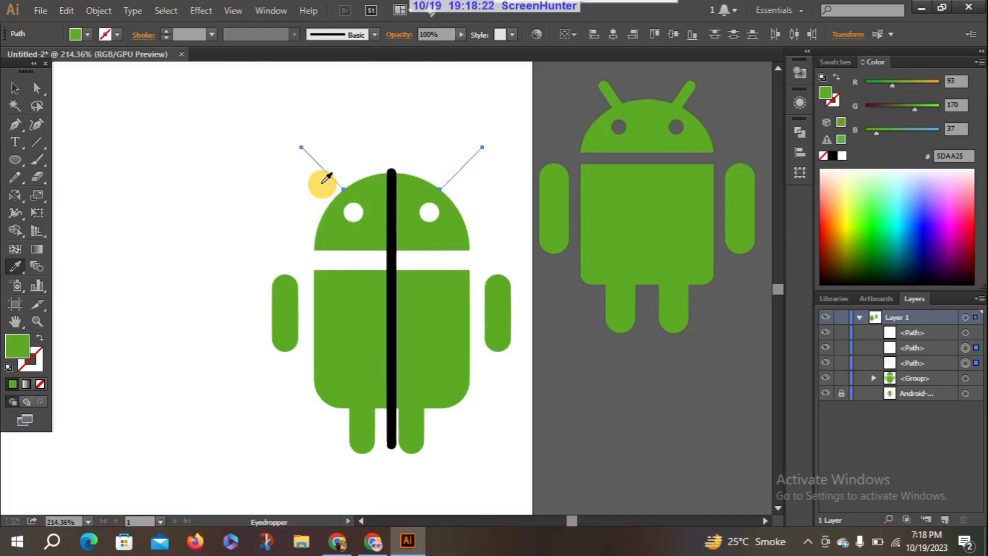
{"action": "left_click", "coordinate": [14, 88]}
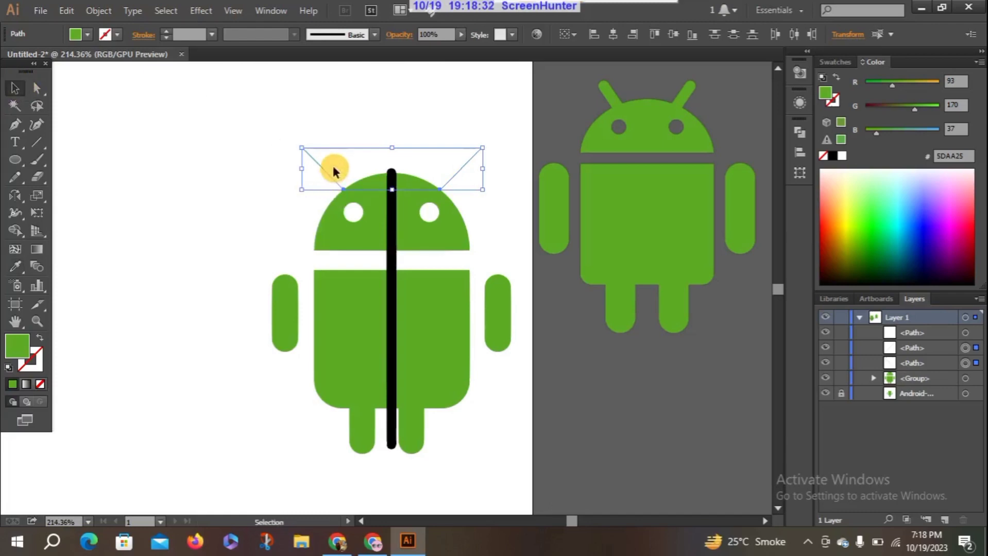
Give both antenna lines a 6 pt stroke
{"action": "left_click", "coordinate": [168, 32]}
{"action": "left_click", "coordinate": [168, 31]}
{"action": "left_click", "coordinate": [168, 32]}
{"action": "left_click", "coordinate": [168, 32]}
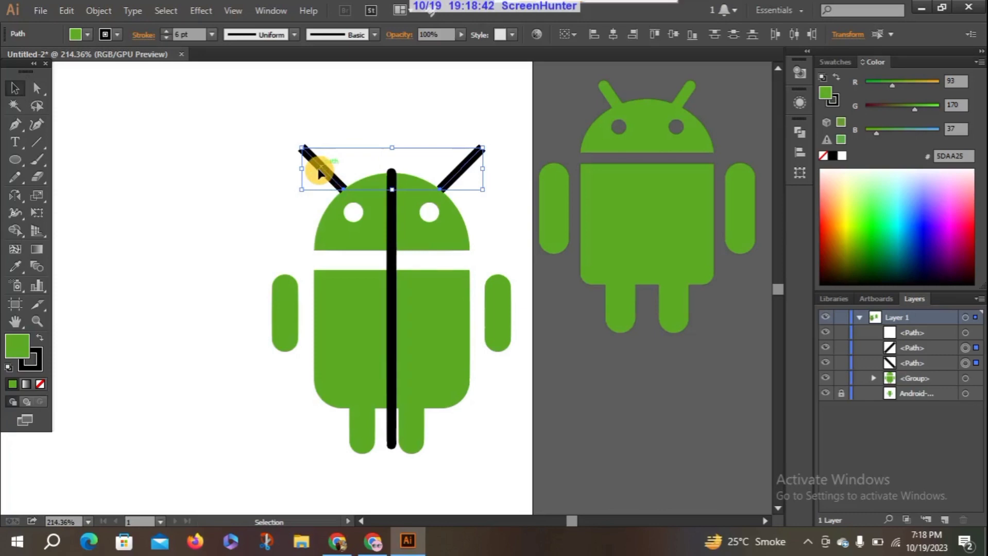
Colour the stroke of both antennas with the green sampled from the reference logo's head, and deselect them
{"action": "left_click", "coordinate": [15, 267]}
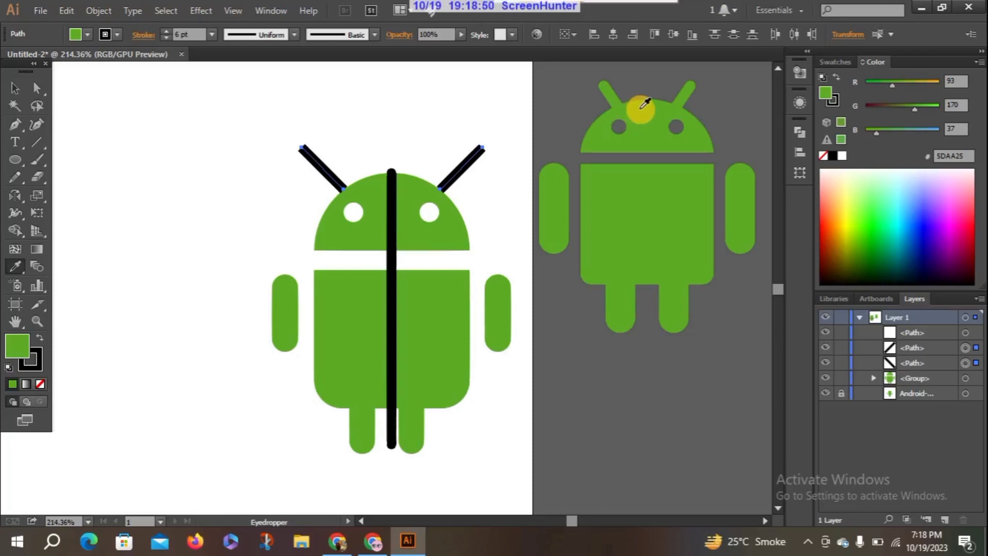
{"action": "left_click", "coordinate": [14, 86]}
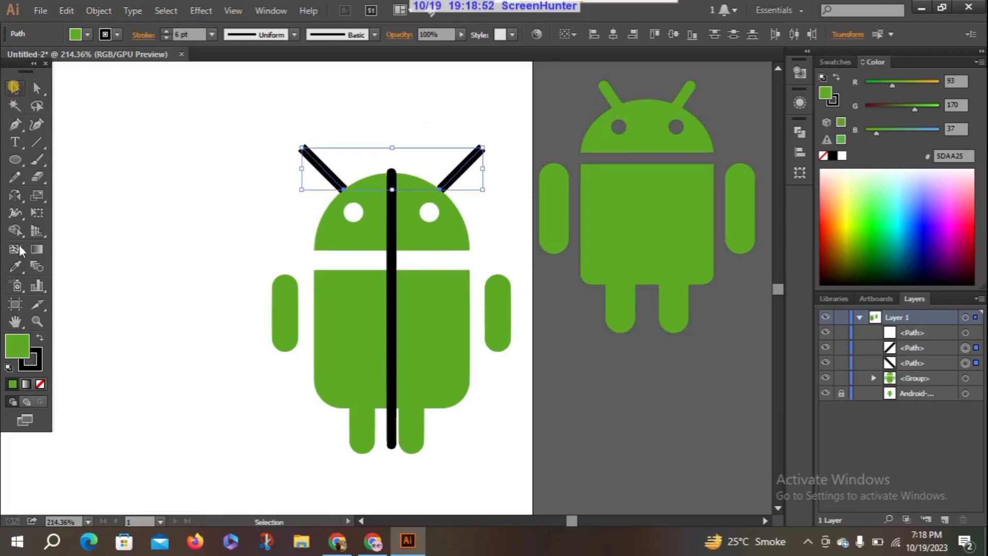
{"action": "left_click", "coordinate": [31, 370]}
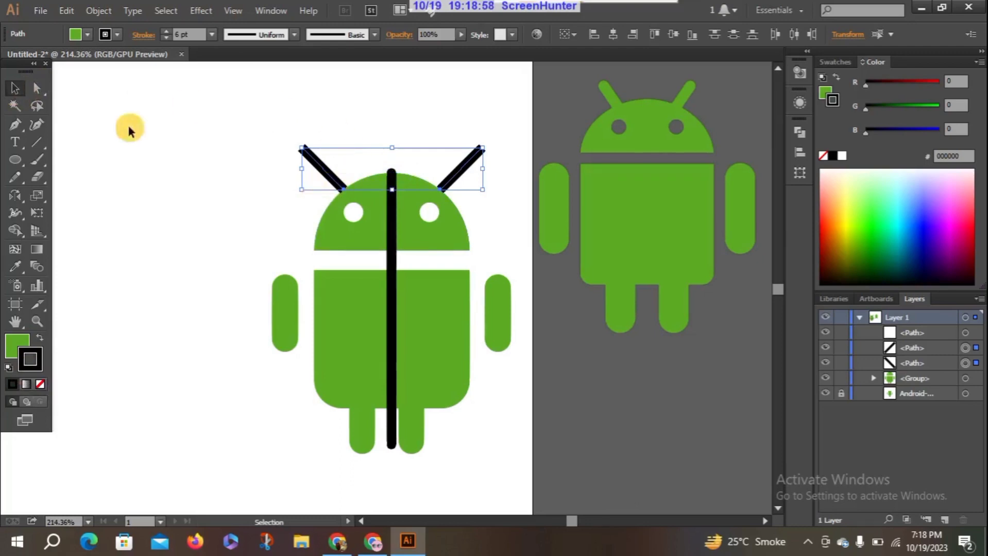
{"action": "left_click", "coordinate": [25, 261]}
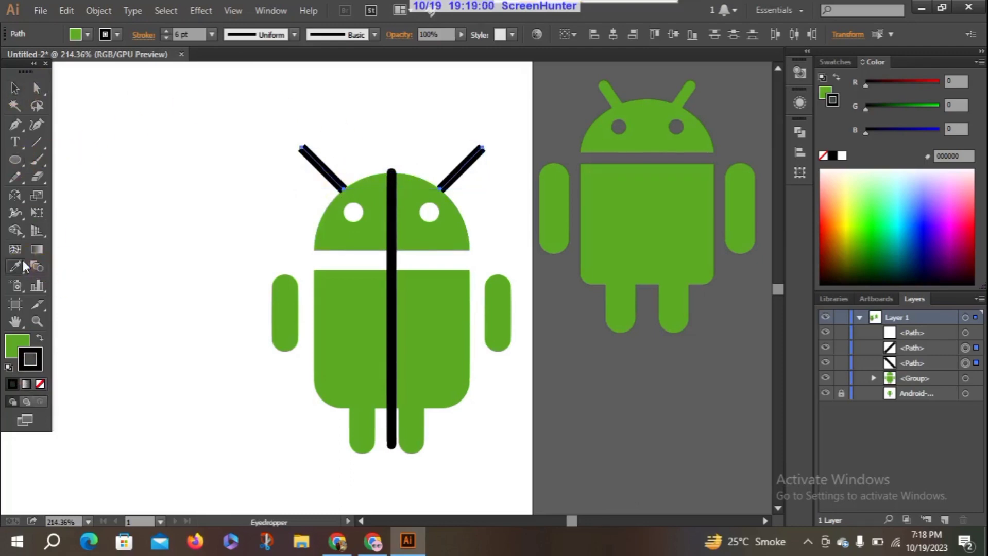
{"action": "left_click", "coordinate": [650, 104]}
{"action": "left_click", "coordinate": [332, 170]}
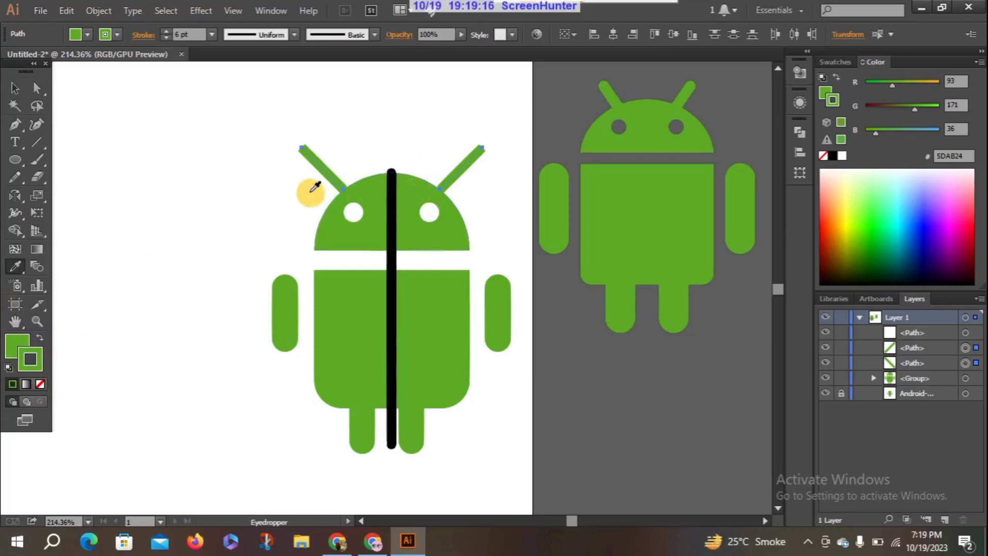
{"action": "left_click", "coordinate": [14, 89]}
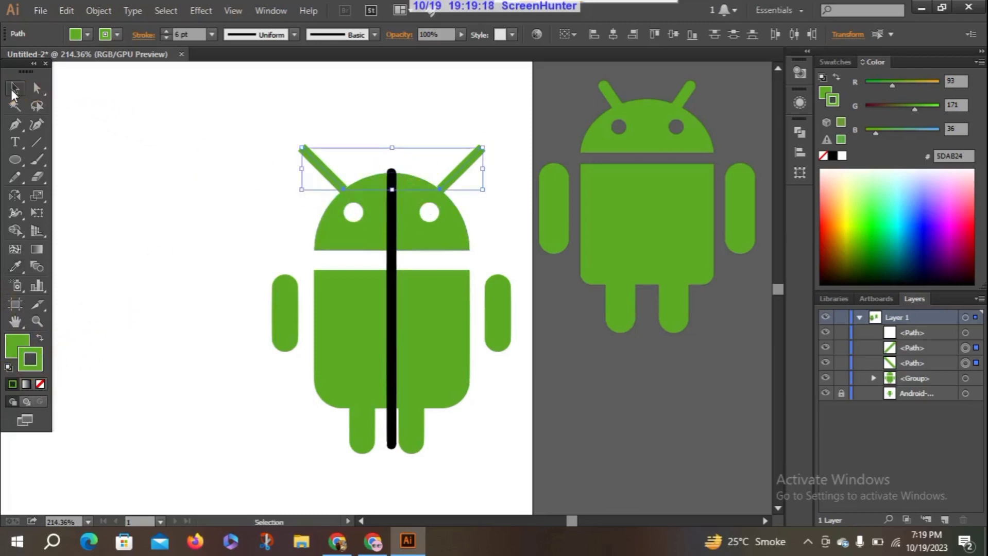
{"action": "left_click", "coordinate": [219, 127]}
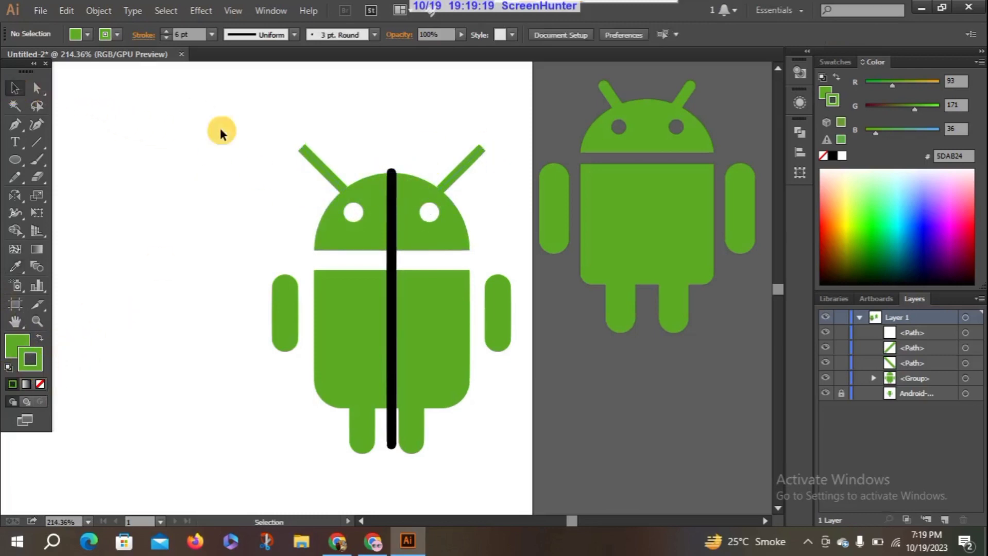
Move the left antenna slightly up and inward along the head's edge, and deselect it
{"action": "left_click", "coordinate": [342, 185]}
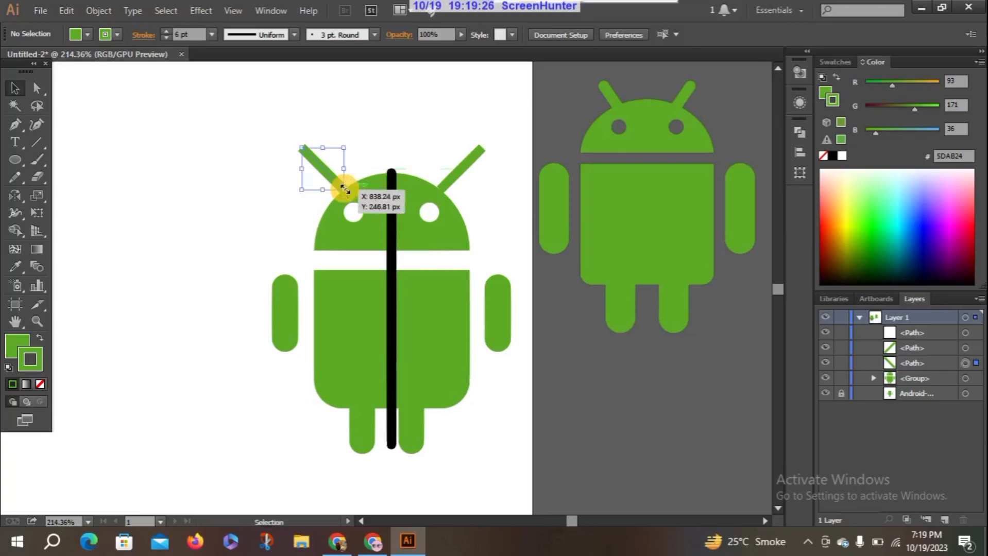
{"action": "left_click", "coordinate": [283, 220]}
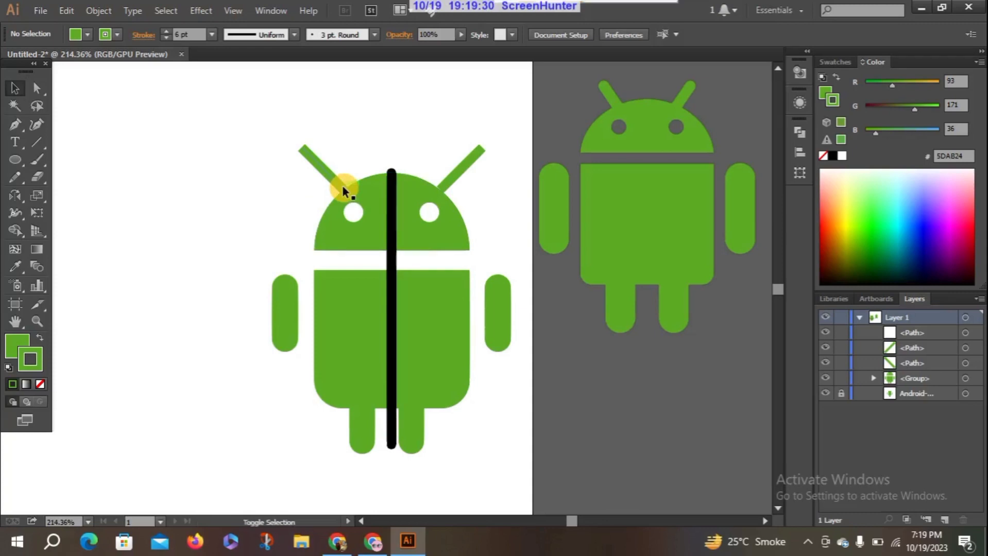
{"action": "left_click_drag", "start_coordinate": [343, 188], "coordinate": [349, 184]}
{"action": "left_click", "coordinate": [301, 196]}
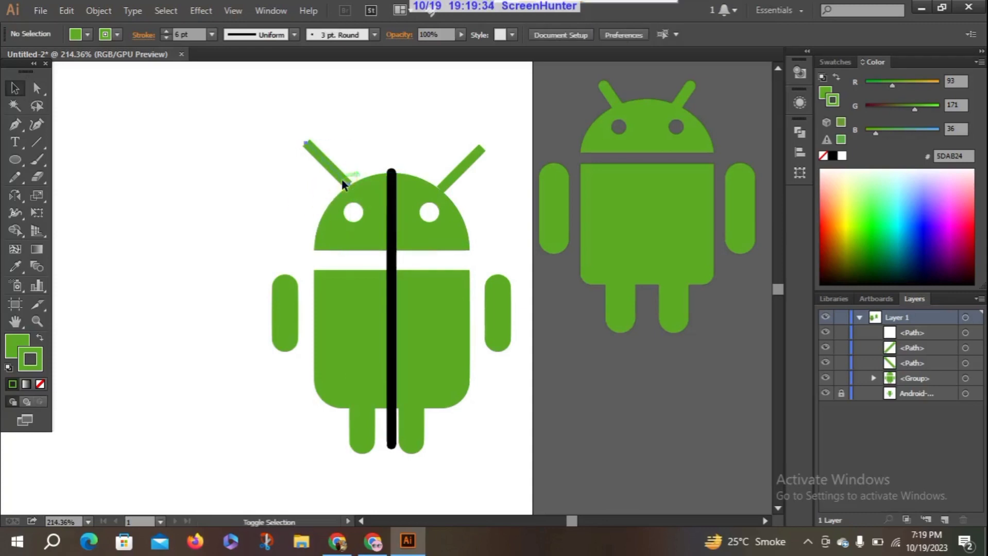
Move each antenna slightly down and outward so its lower end sits on the head's edge, and deselect them
{"action": "left_click_drag", "start_coordinate": [341, 179], "coordinate": [338, 184]}
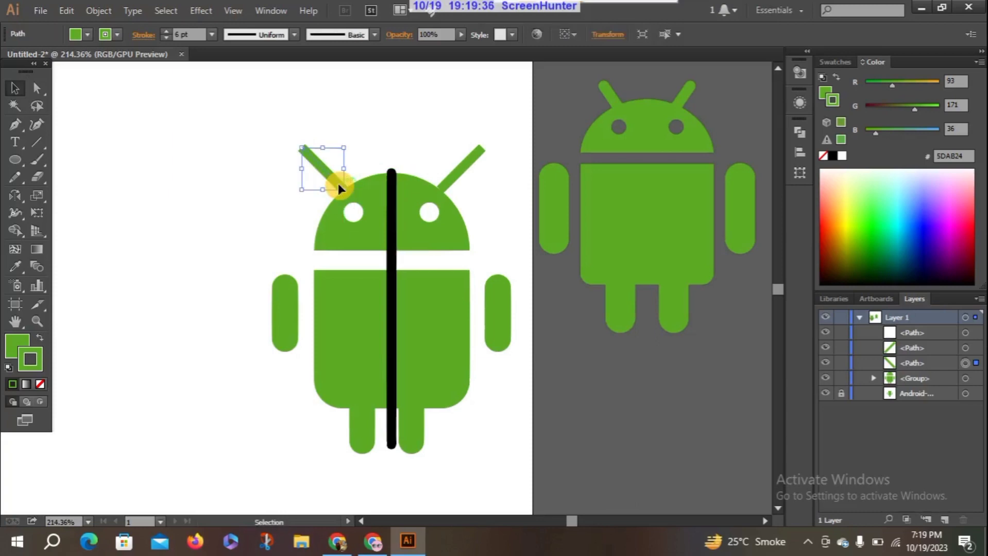
{"action": "left_click", "coordinate": [292, 208]}
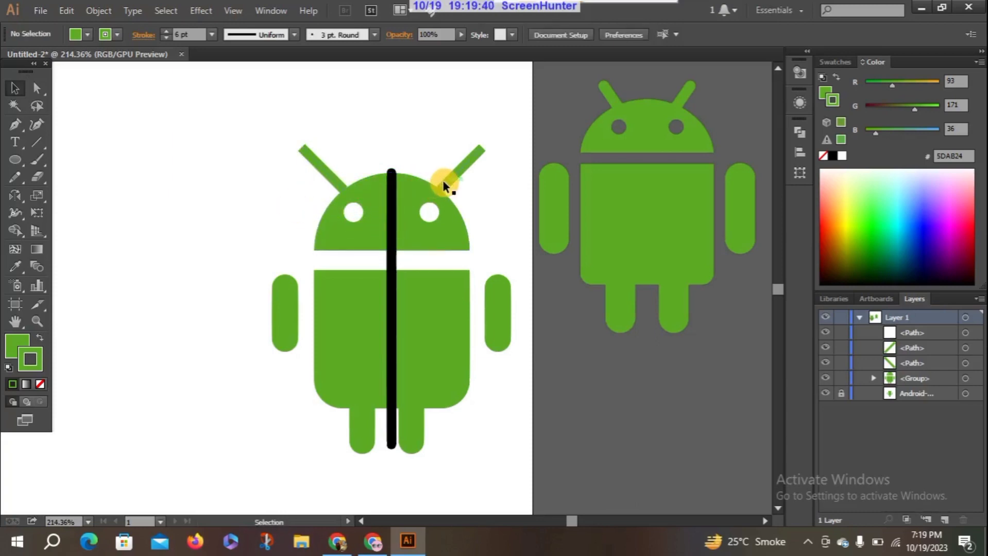
{"action": "left_click_drag", "start_coordinate": [444, 185], "coordinate": [448, 188]}
{"action": "left_click", "coordinate": [259, 225]}
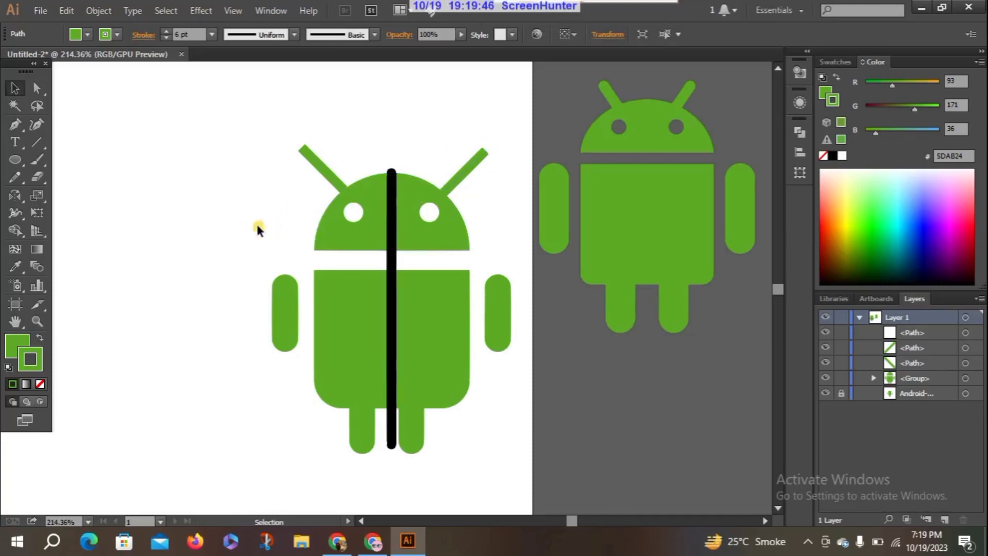
Select both antenna lines and give their strokes round caps
{"action": "left_click", "coordinate": [308, 161]}
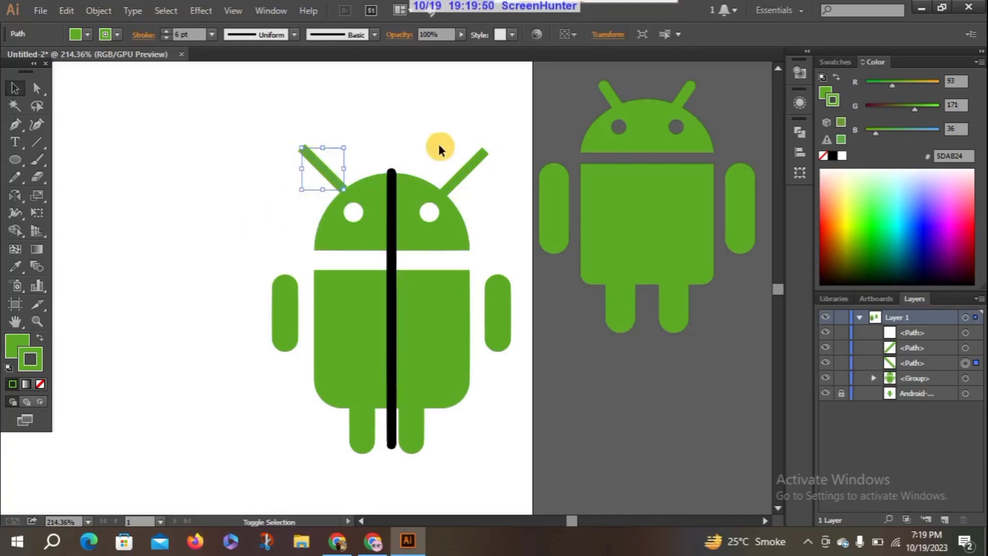
{"action": "left_click", "coordinate": [465, 170], "text": "shift"}
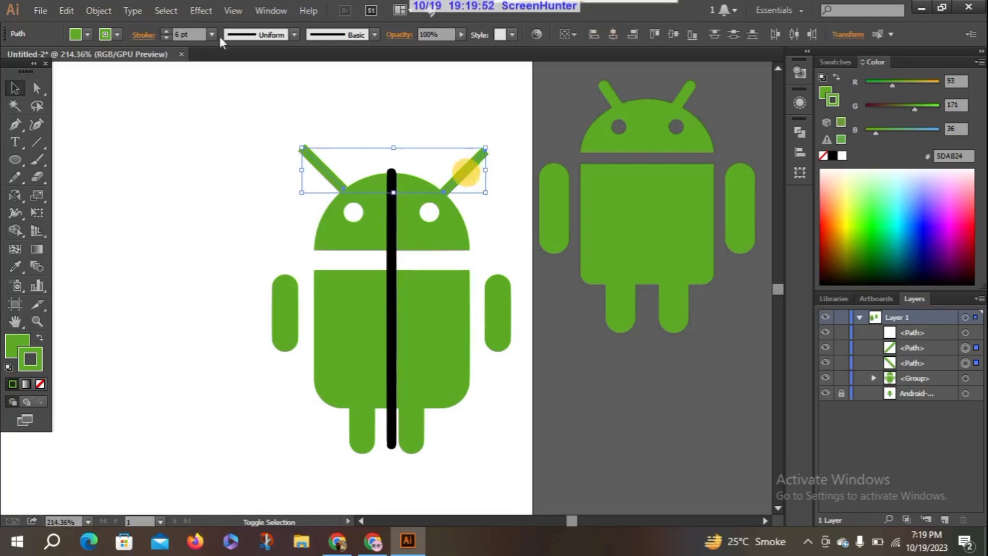
{"action": "left_click", "coordinate": [146, 33]}
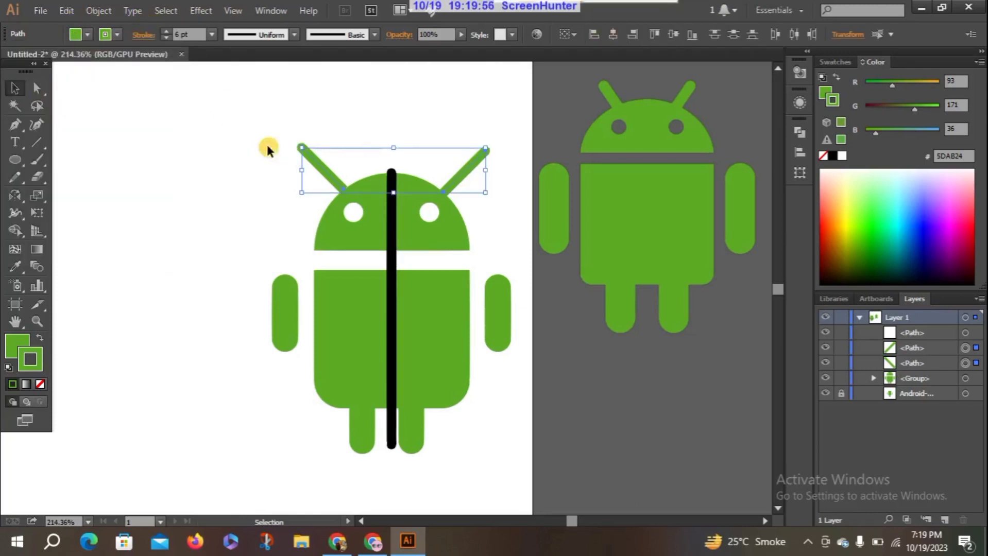
{"action": "left_click", "coordinate": [390, 252]}
{"action": "key", "text": "Delete"}
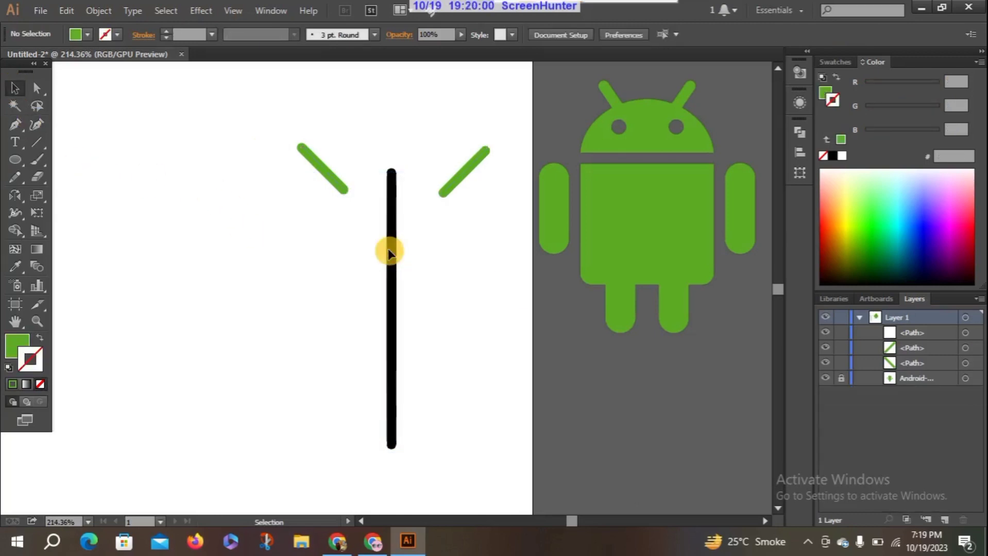
{"action": "key", "text": "ctrl+z"}
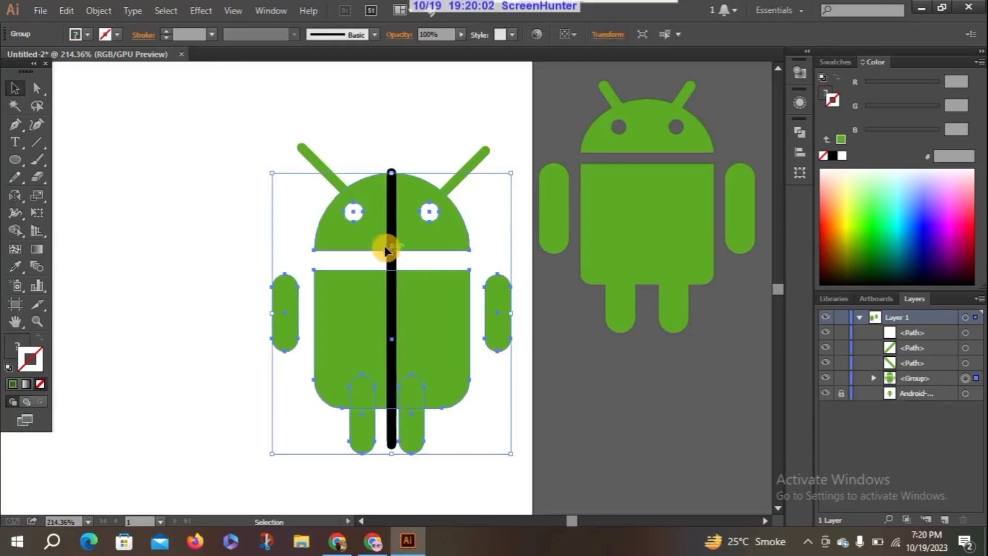
Delete the black vertical guide line running through the middle of the Android figure
{"action": "left_click", "coordinate": [185, 212]}
{"action": "left_click", "coordinate": [385, 200]}
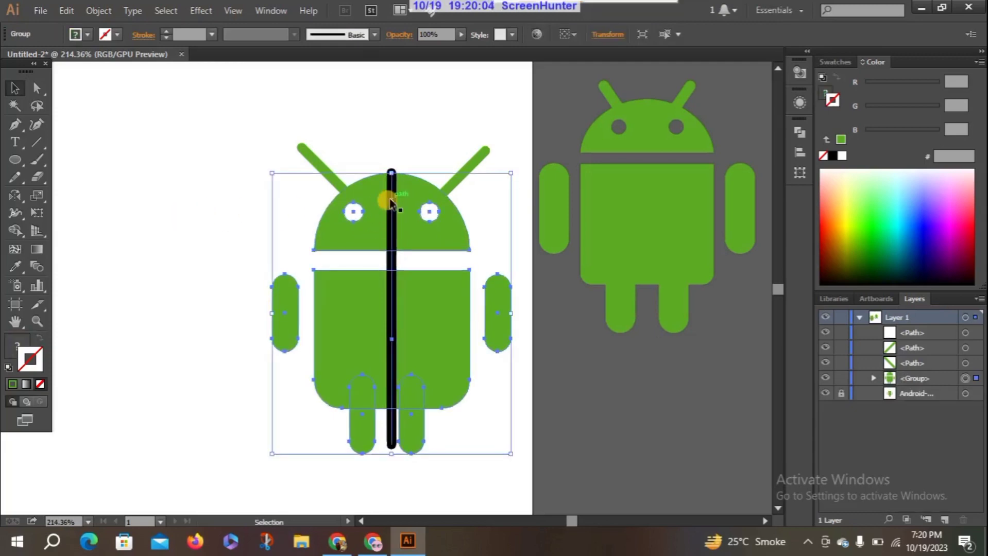
{"action": "left_click", "coordinate": [185, 199]}
{"action": "left_click", "coordinate": [391, 197]}
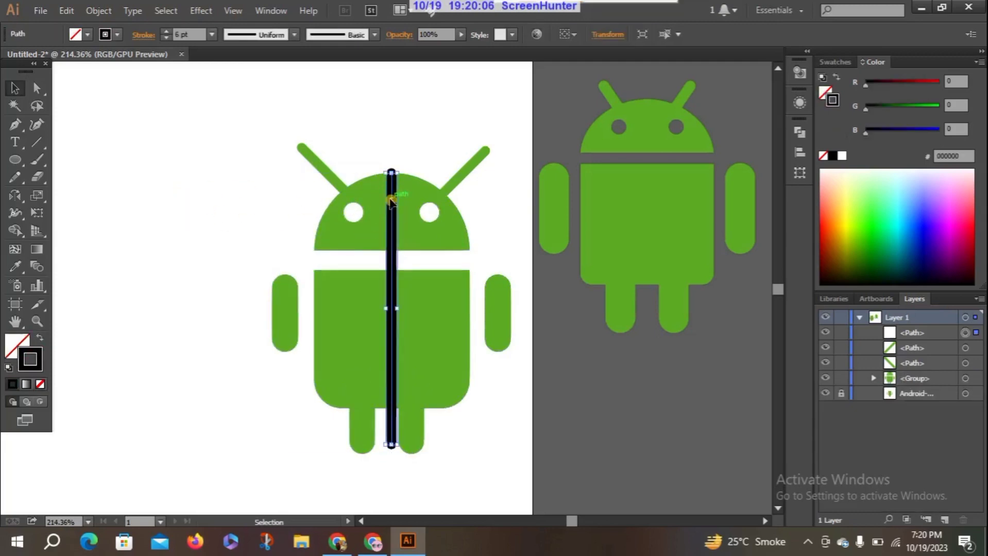
{"action": "key", "text": "Delete"}
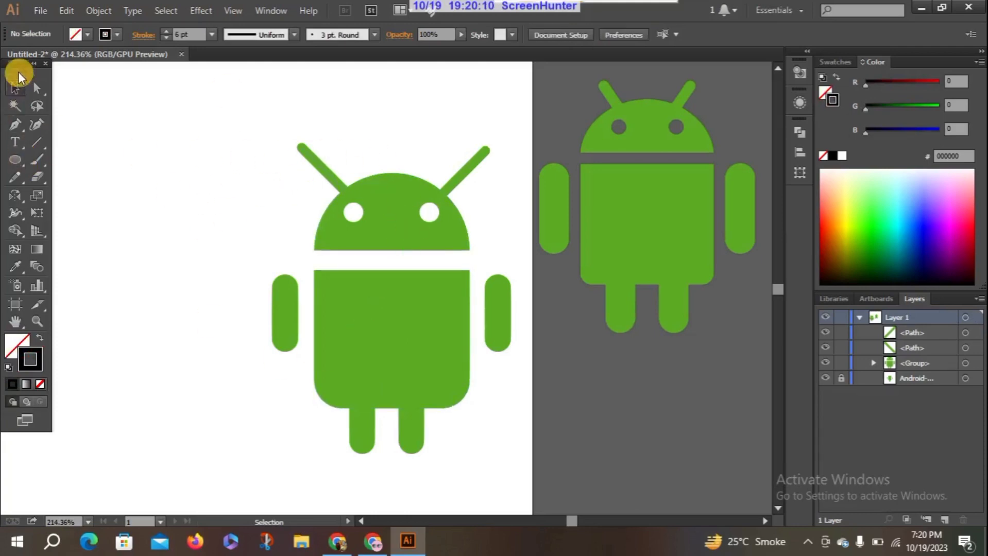
Group the antennas with the rest of the Android figure, move the group up and to the left on the artboard, and deselect it
{"action": "left_click_drag", "start_coordinate": [244, 106], "coordinate": [517, 474]}
{"action": "right_click", "coordinate": [347, 226]}
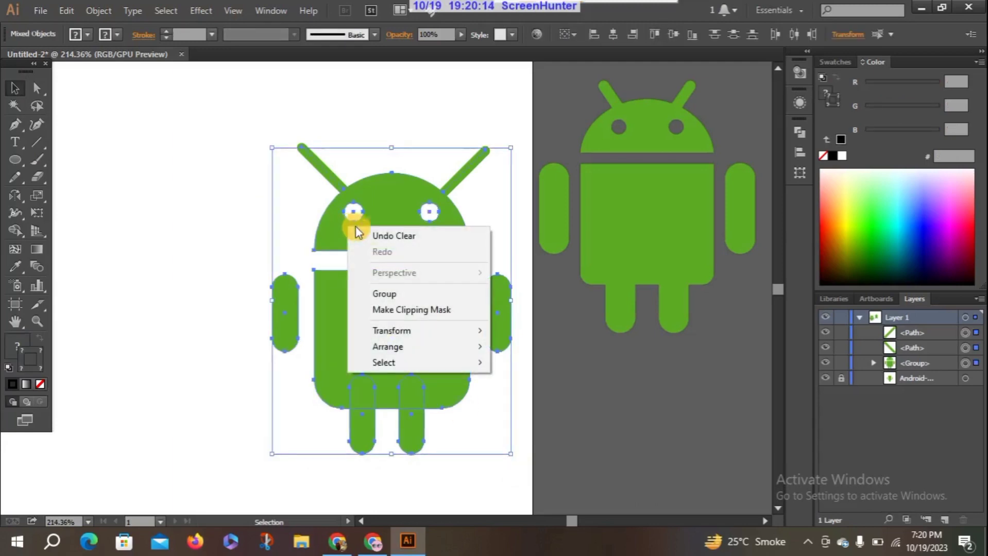
{"action": "left_click", "coordinate": [394, 292]}
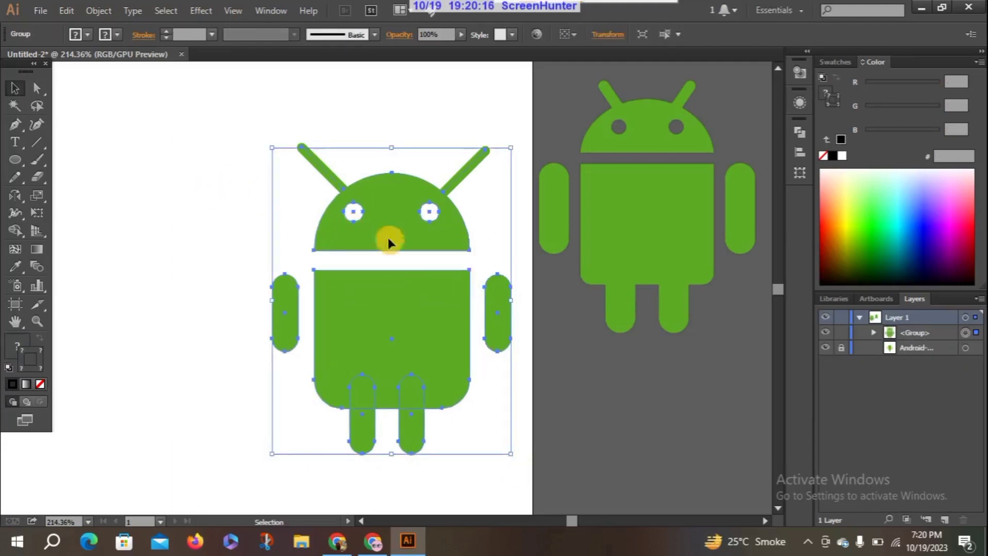
{"action": "left_click_drag", "start_coordinate": [395, 235], "coordinate": [326, 179]}
{"action": "left_click", "coordinate": [170, 174]}
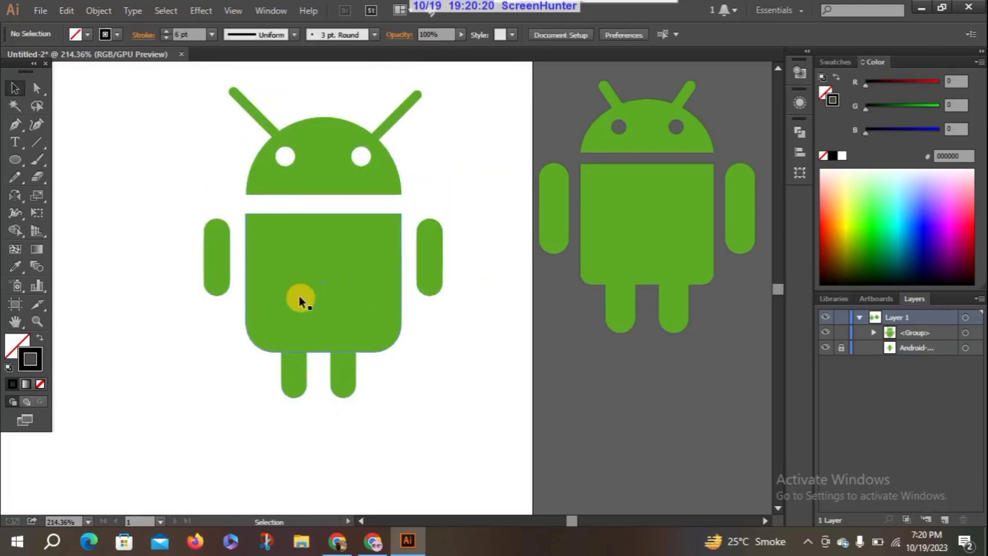